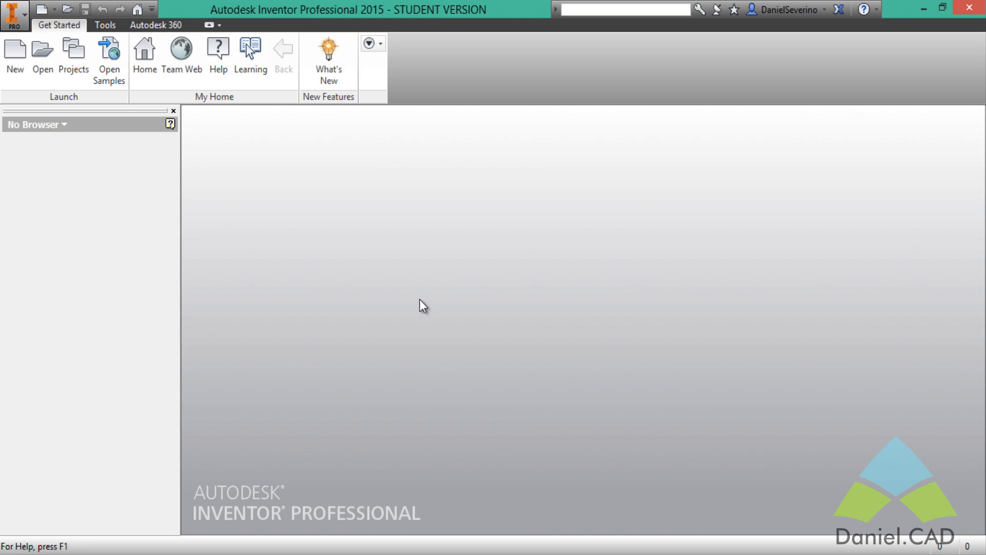
Create a new part from the metric Sheet Metal (mm).ipt template
{"action": "left_click", "coordinate": [21, 73]}
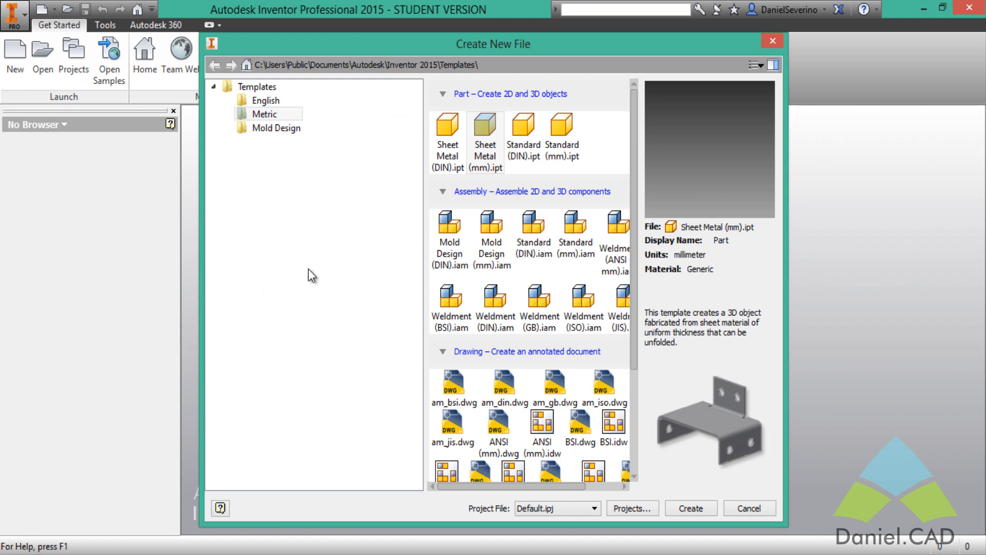
{"action": "left_click", "coordinate": [492, 152]}
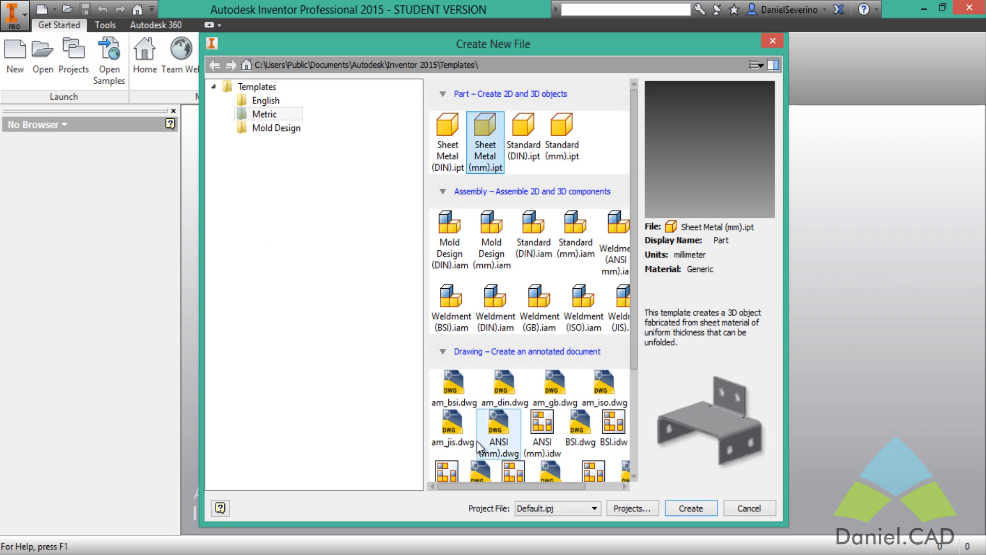
{"action": "left_click", "coordinate": [682, 509]}
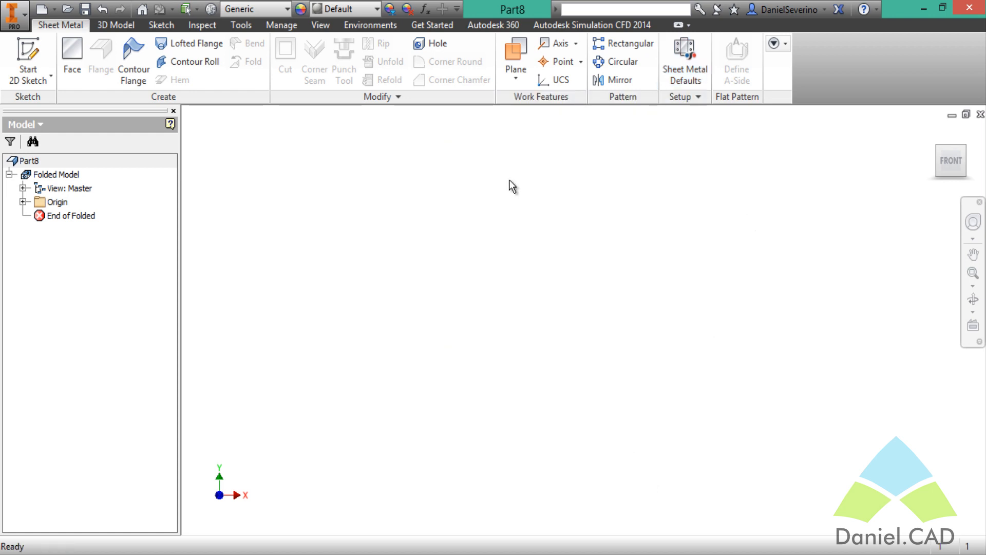
Sketch a 60 by 60 mm square on the XY plane with one corner at the origin
{"action": "left_click", "coordinate": [30, 49]}
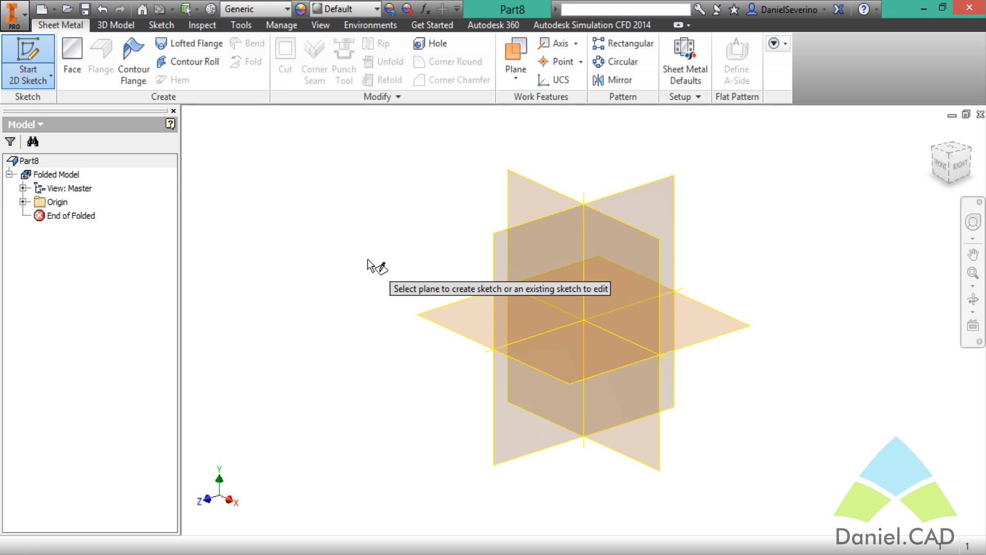
{"action": "key", "text": "F6"}
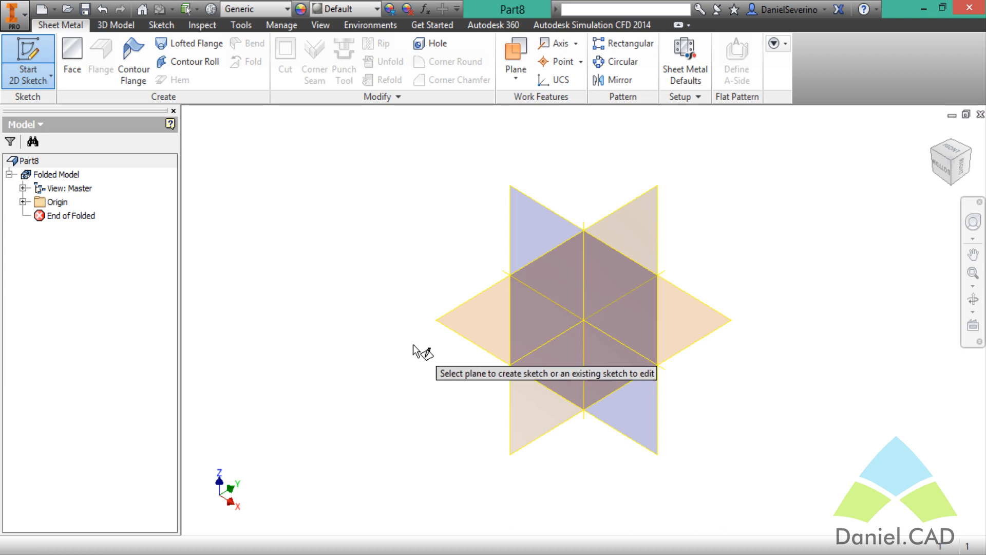
{"action": "left_click", "coordinate": [453, 330]}
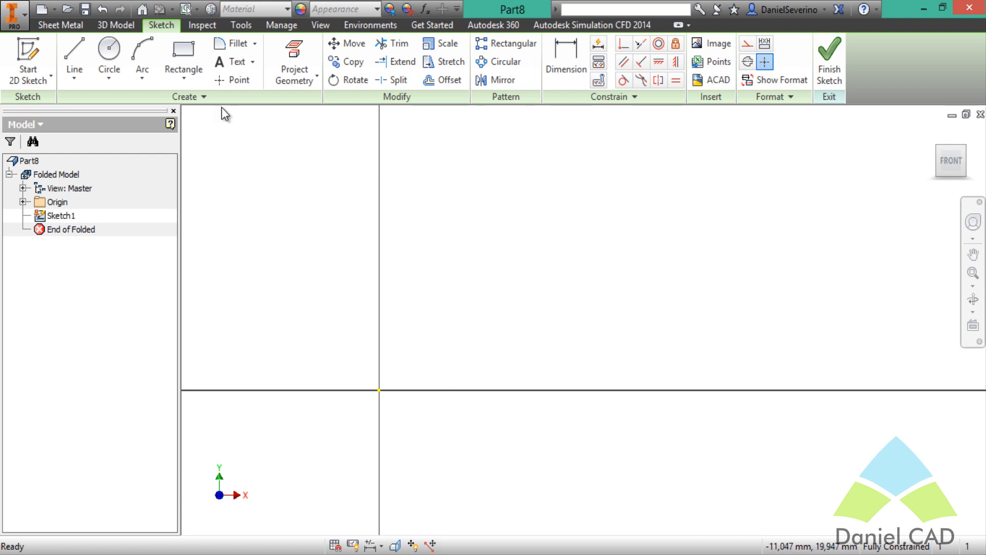
{"action": "left_click", "coordinate": [189, 57]}
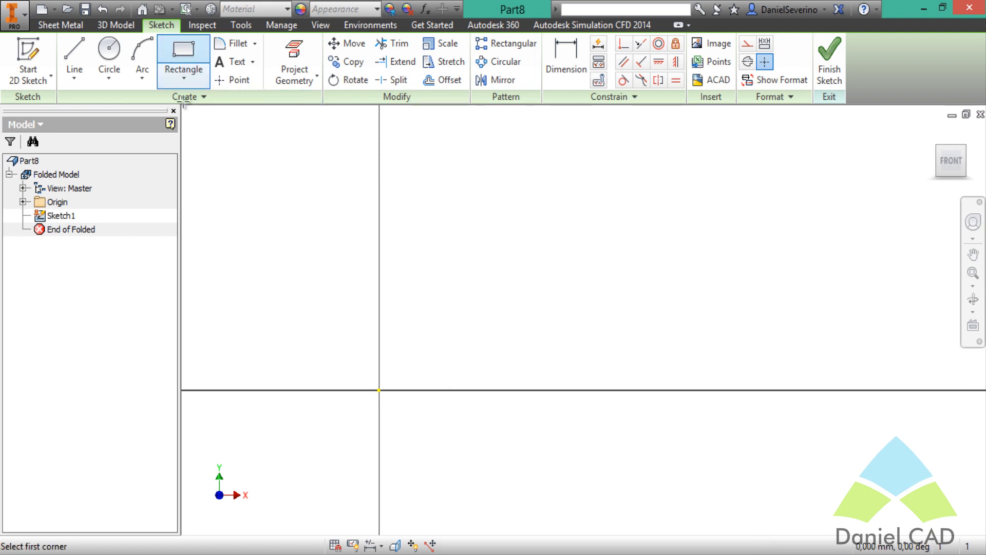
{"action": "left_click", "coordinate": [380, 390]}
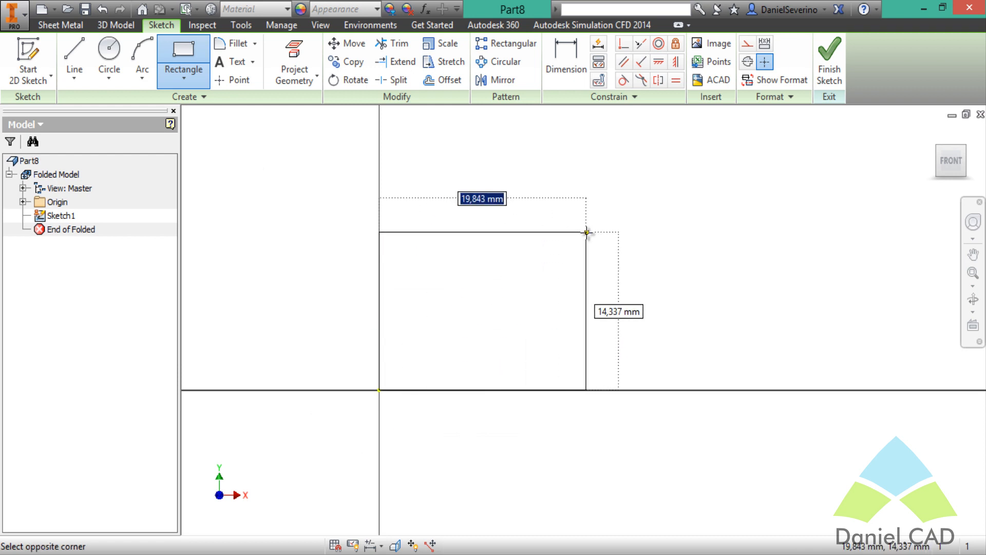
{"action": "type", "text": "60"}
{"action": "key", "text": "Tab"}
{"action": "type", "text": "60"}
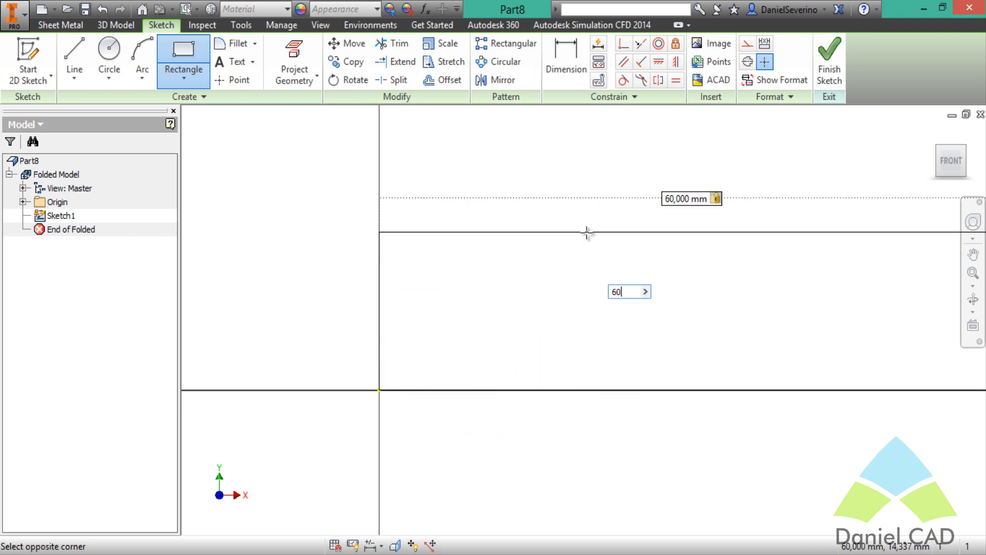
{"action": "scroll", "coordinate": [586, 235], "scroll_direction": "up", "scroll_amount": 2}
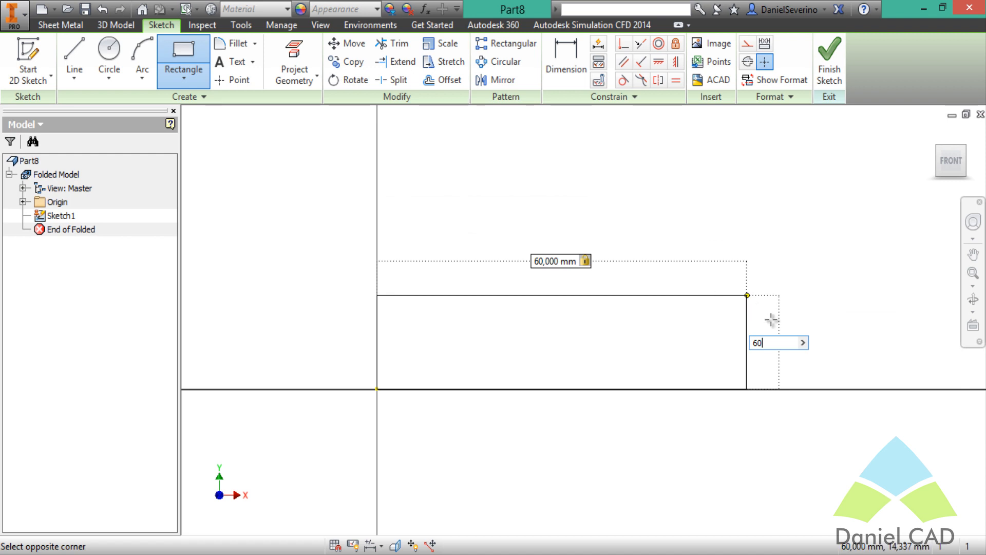
{"action": "key", "text": "Return"}
{"action": "scroll", "coordinate": [821, 313], "scroll_direction": "up", "scroll_amount": 4}
{"action": "middle_click_drag", "start_coordinate": [825, 308], "coordinate": [681, 341]}
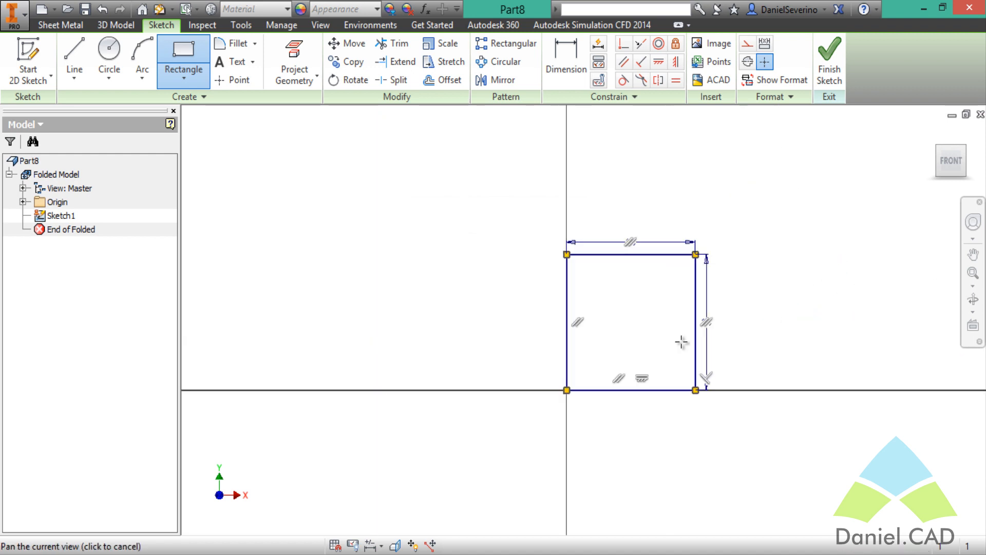
{"action": "scroll", "coordinate": [702, 303], "scroll_direction": "down", "scroll_amount": 2}
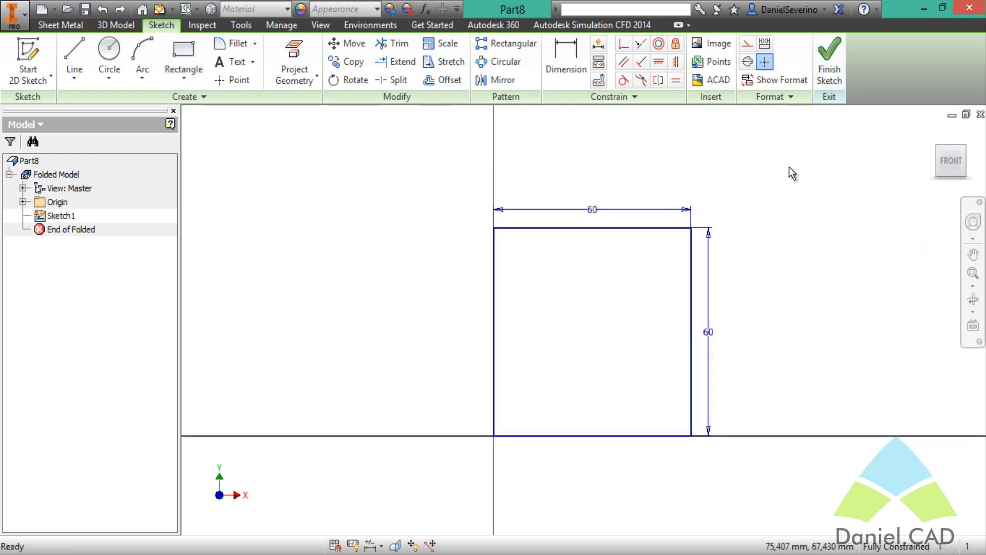
Finish the sketch and create a sheet metal face from the square profile
{"action": "left_click", "coordinate": [824, 82]}
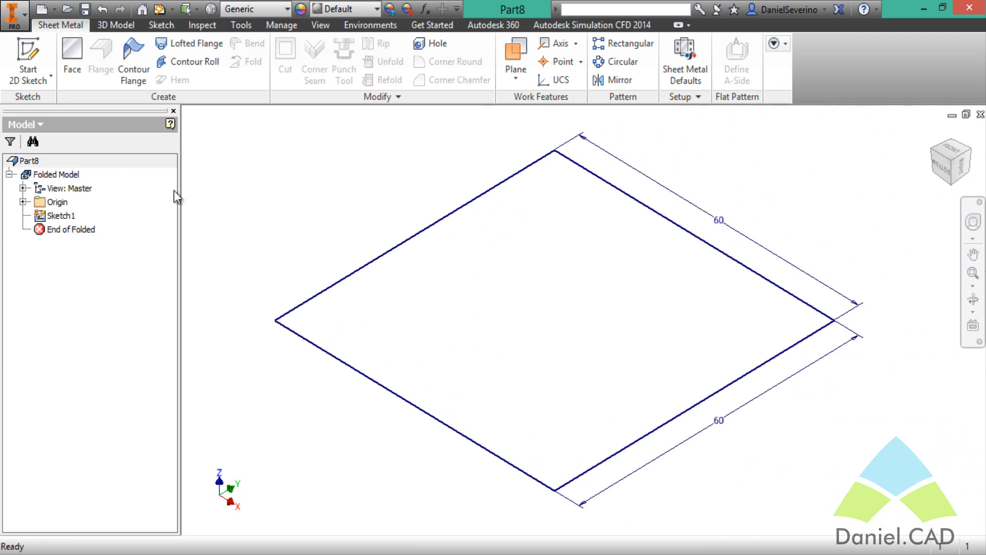
{"action": "left_click", "coordinate": [79, 57]}
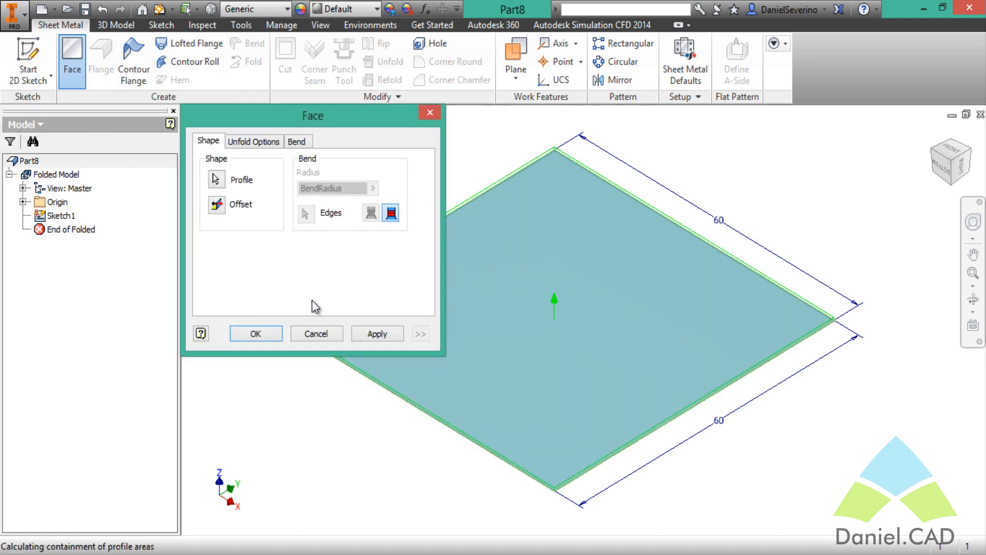
{"action": "left_click", "coordinate": [263, 334]}
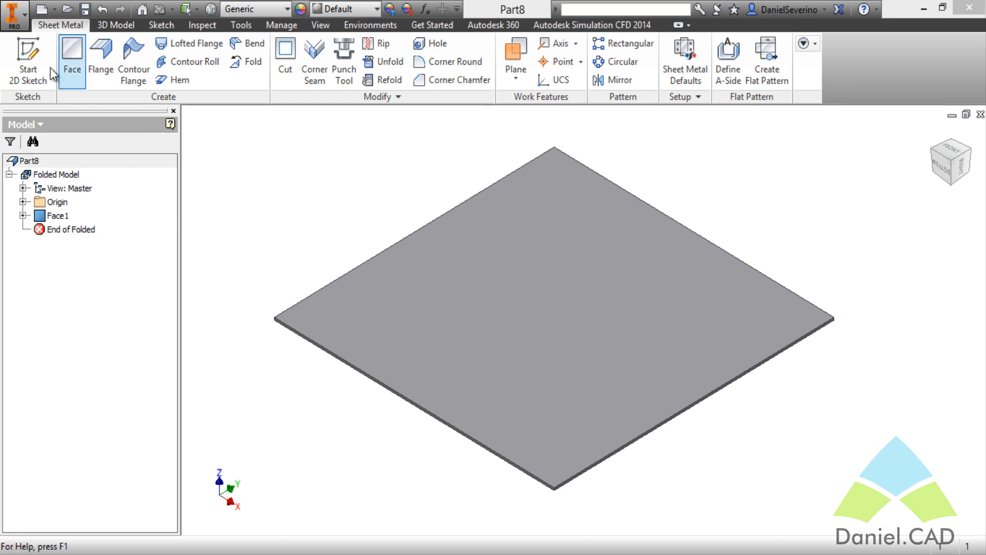
Start a sketch on the plate's upper face and draw a rectangle about 20 mm wide inside its outline
{"action": "left_click", "coordinate": [24, 50]}
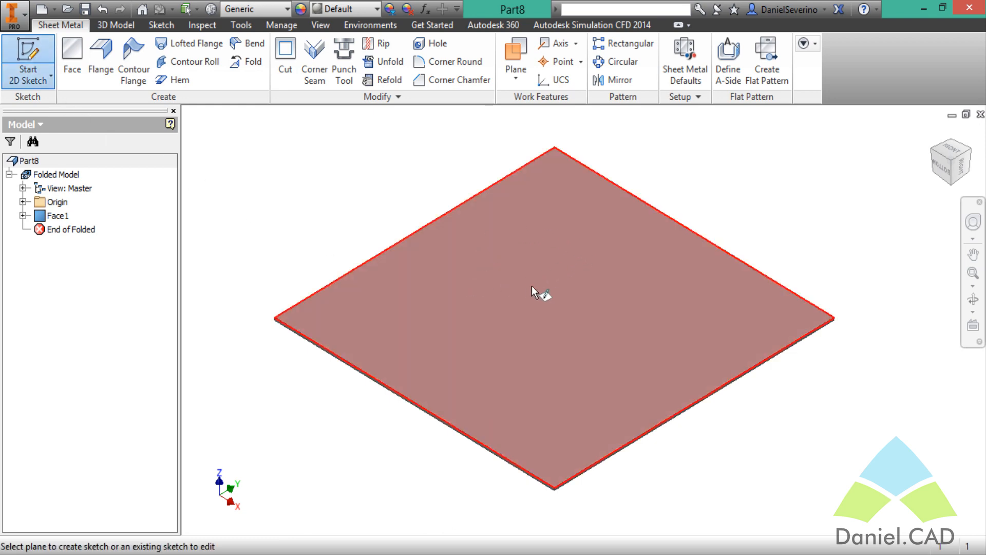
{"action": "left_click", "coordinate": [557, 260]}
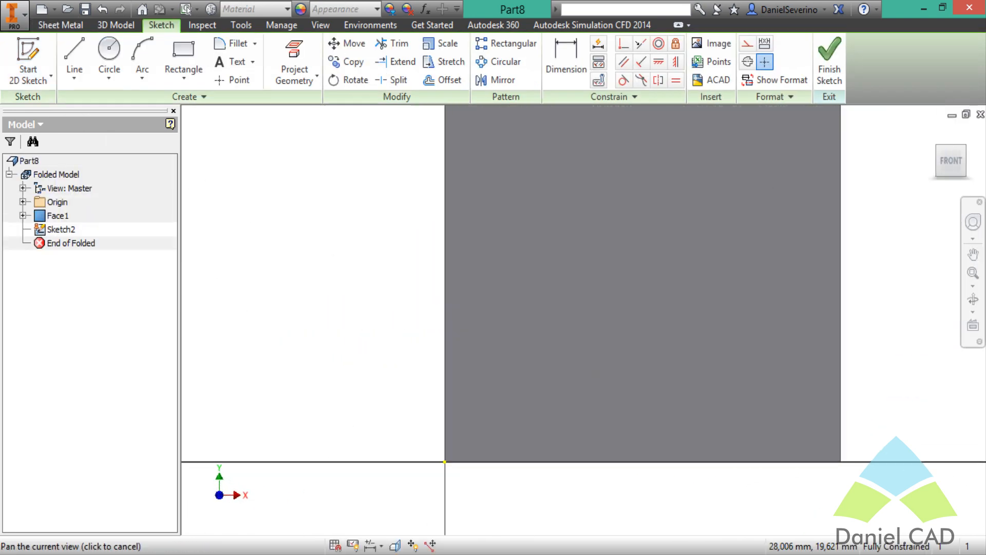
{"action": "key", "text": "r"}
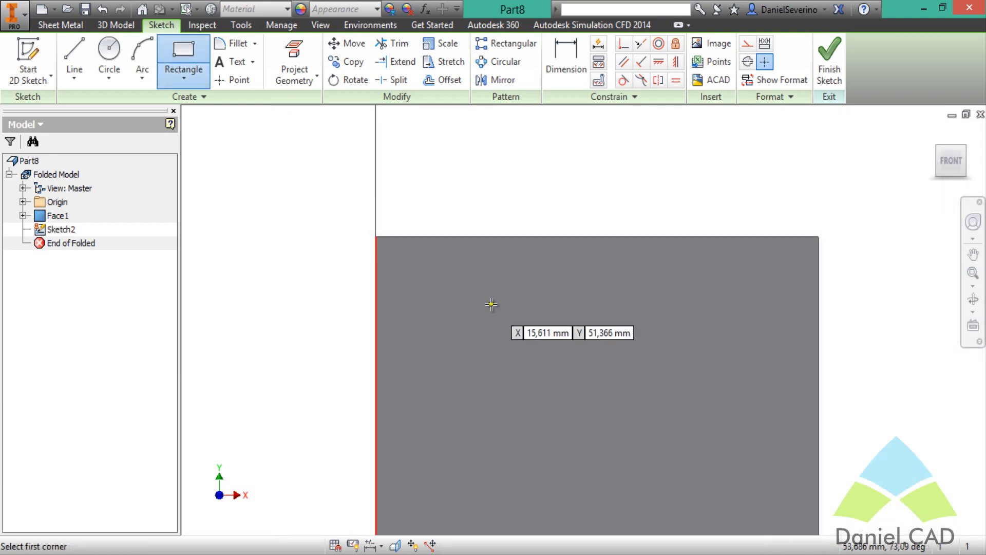
{"action": "left_click", "coordinate": [453, 299]}
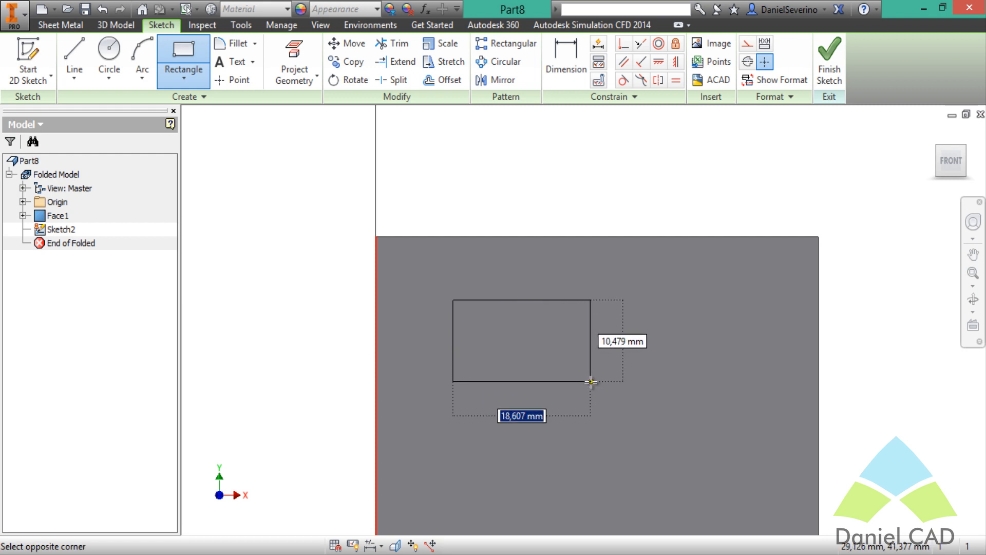
{"action": "left_click", "coordinate": [599, 380]}
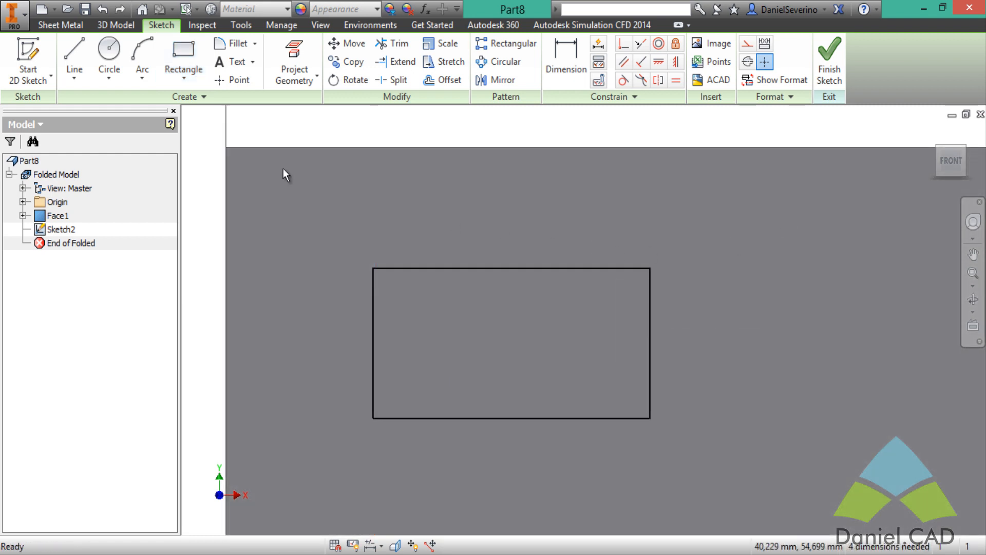
Draw two circles centred on the midpoints of the rectangle's left and right sides, the left one about 4.4 mm in diameter
{"action": "left_click", "coordinate": [109, 54]}
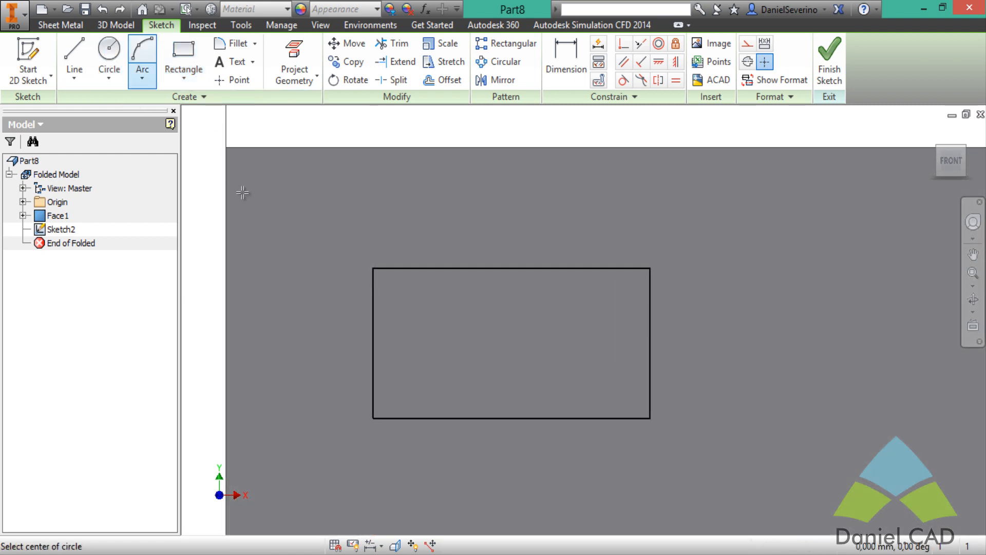
{"action": "left_click", "coordinate": [373, 341]}
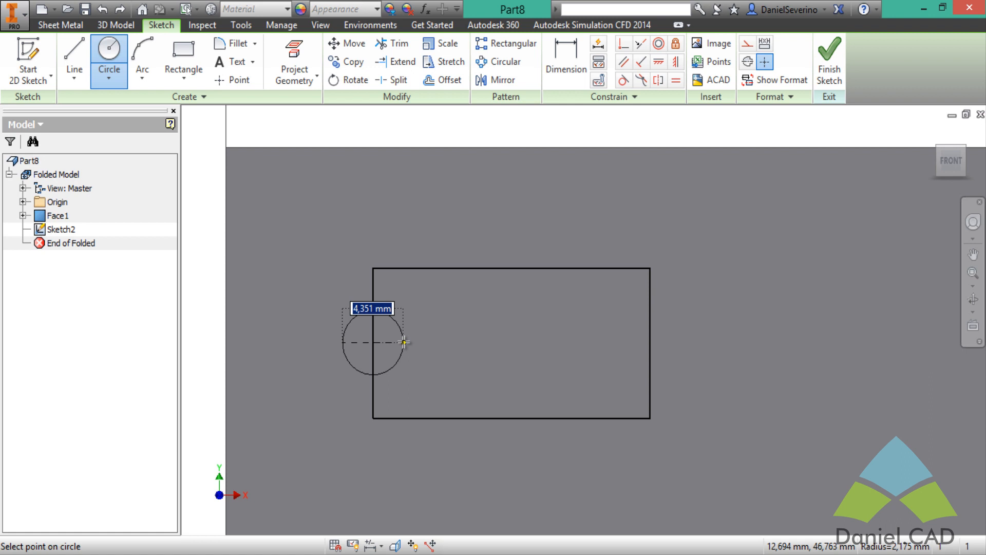
{"action": "left_click", "coordinate": [403, 341]}
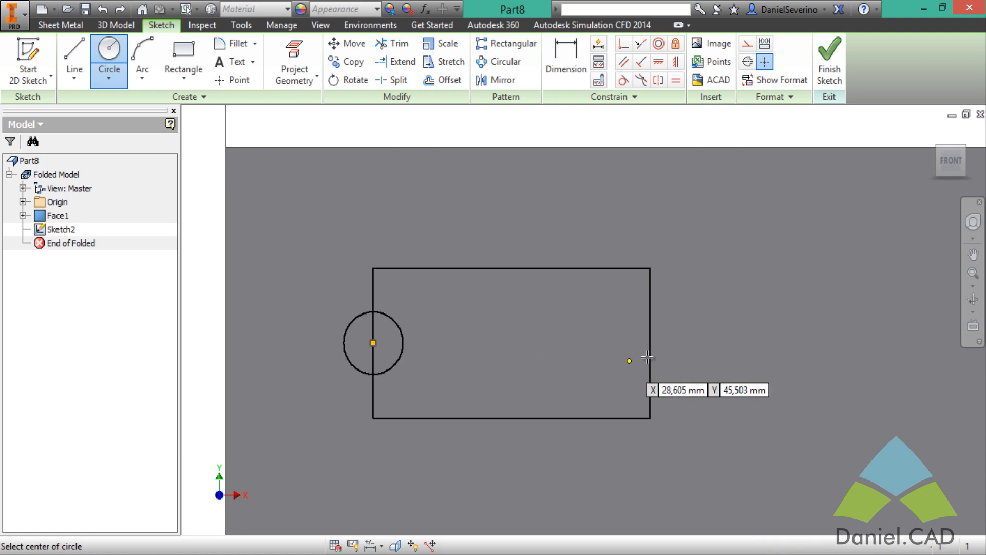
{"action": "left_click", "coordinate": [650, 342]}
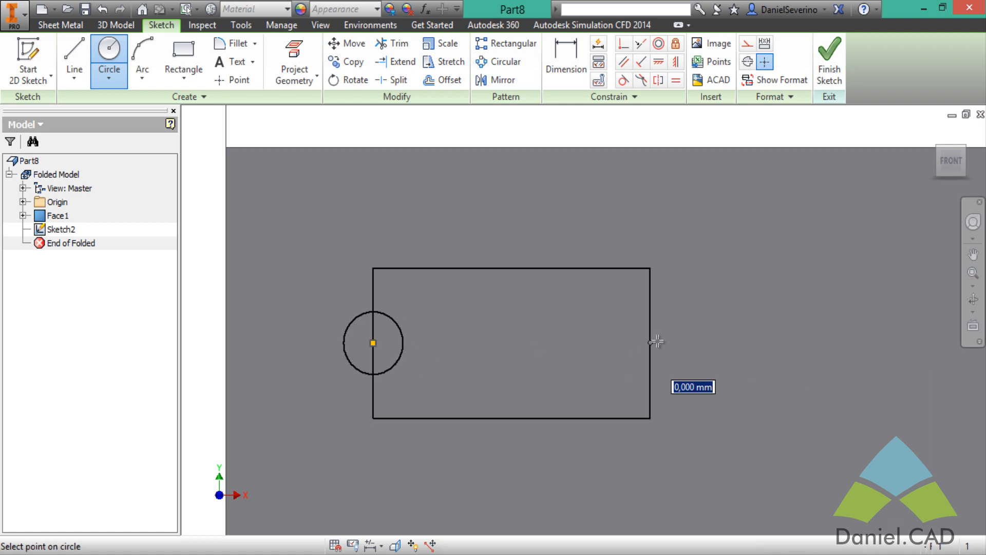
{"action": "left_click", "coordinate": [682, 339]}
{"action": "key", "text": "Escape"}
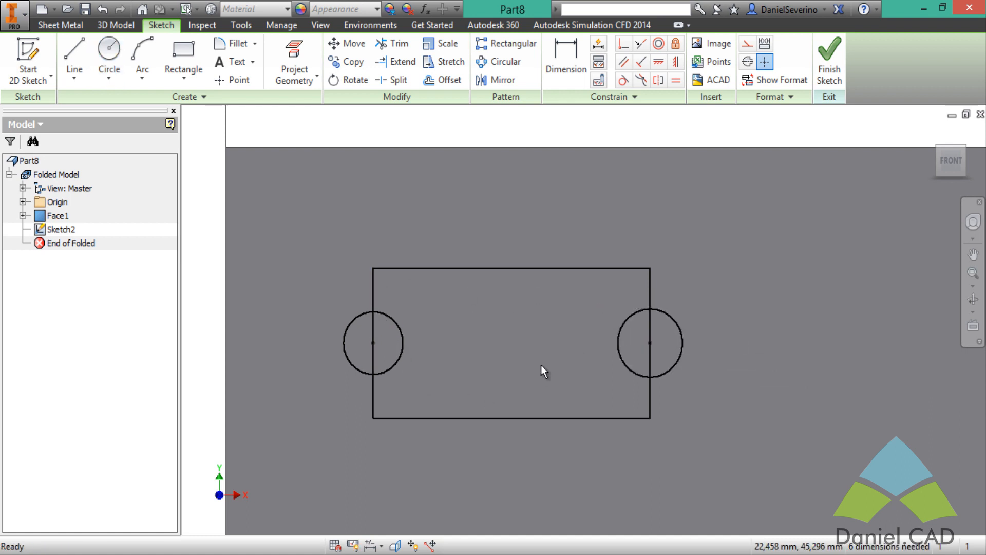
Dimension the rectangle's top edge with a named parameter, Comp=25
{"action": "key", "text": "d"}
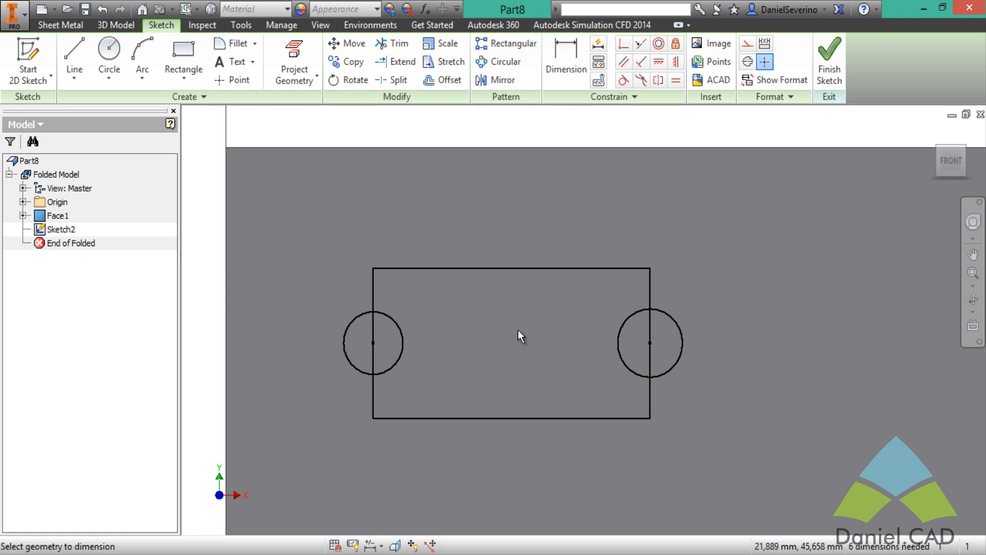
{"action": "left_click", "coordinate": [513, 268]}
{"action": "left_click", "coordinate": [508, 239]}
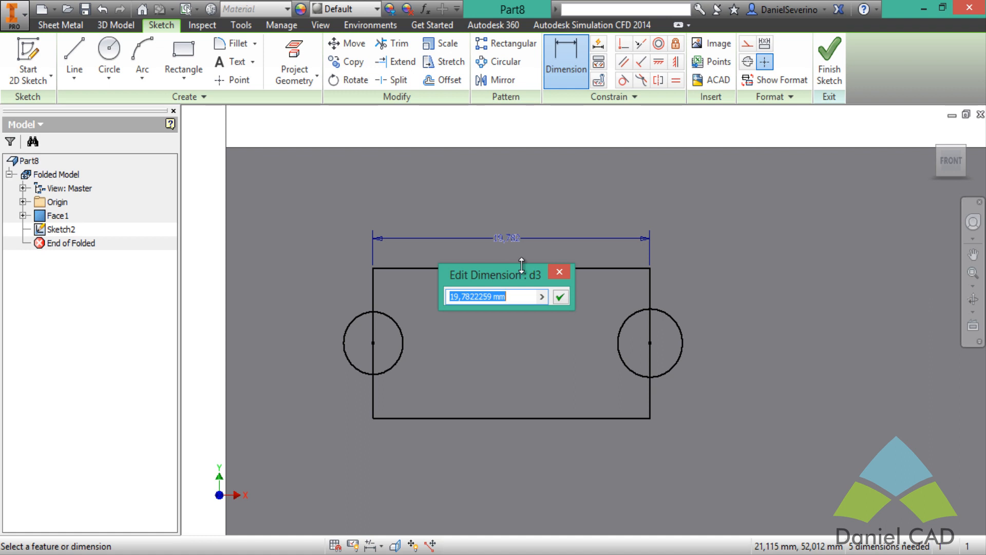
{"action": "type", "text": "Comp"}
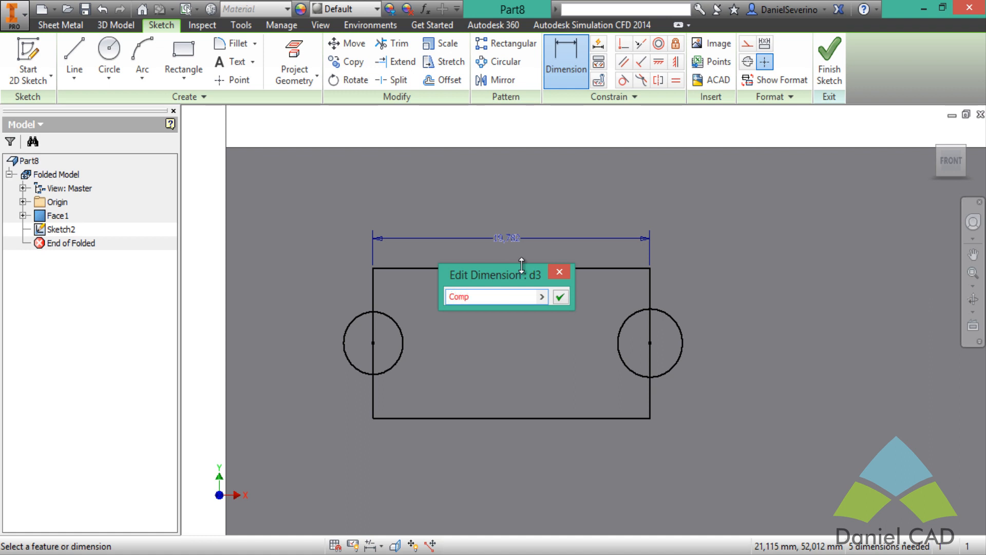
{"action": "type", "text": "=25"}
{"action": "left_click", "coordinate": [556, 300]}
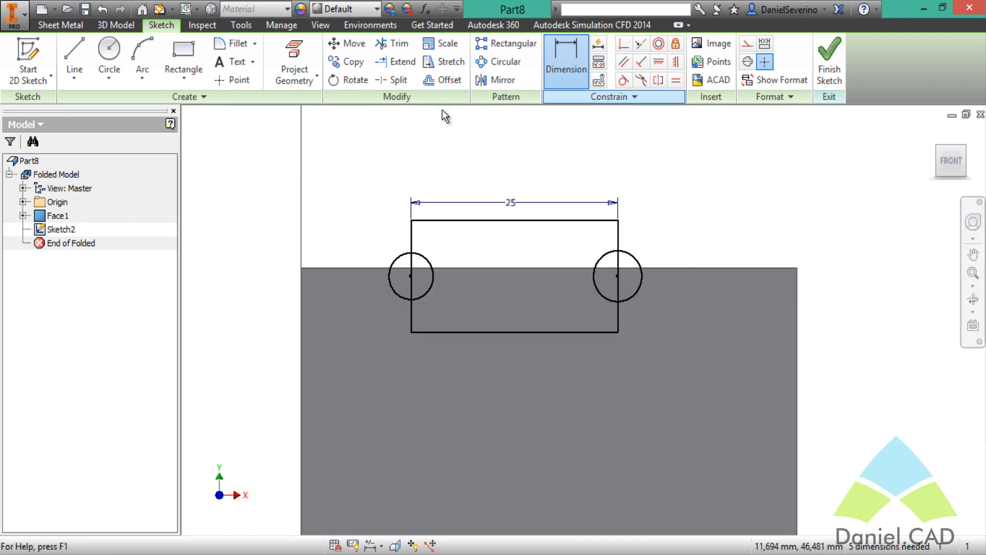
Move the rectangle and both circles together downward so they lie fully inside the plate
{"action": "scroll", "coordinate": [532, 355], "scroll_direction": "down", "scroll_amount": 2}
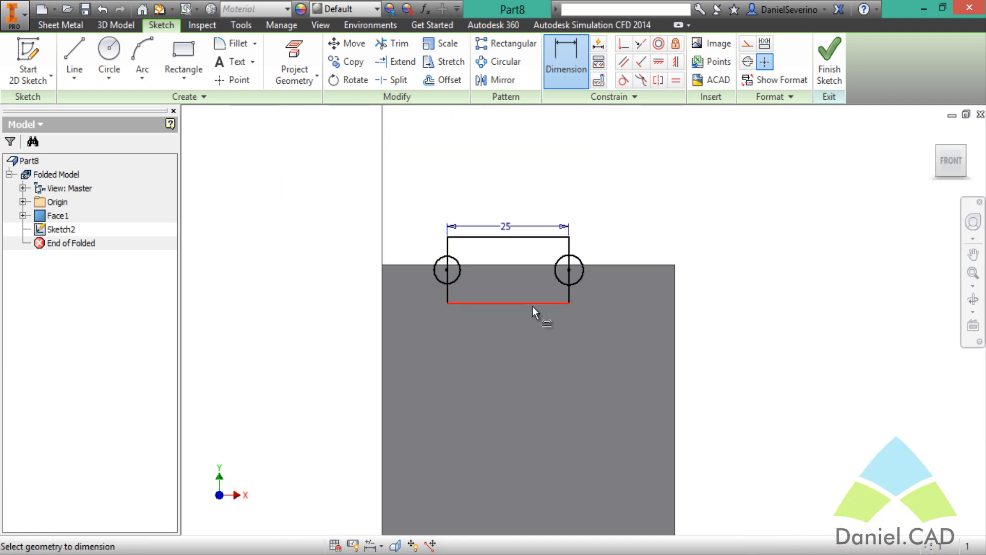
{"action": "key", "text": "Escape"}
{"action": "mouse_move", "coordinate": [423, 198]}
{"action": "left_mouse_down"}
{"action": "mouse_move", "coordinate": [579, 324]}
{"action": "mouse_move", "coordinate": [626, 340]}
{"action": "left_mouse_up"}
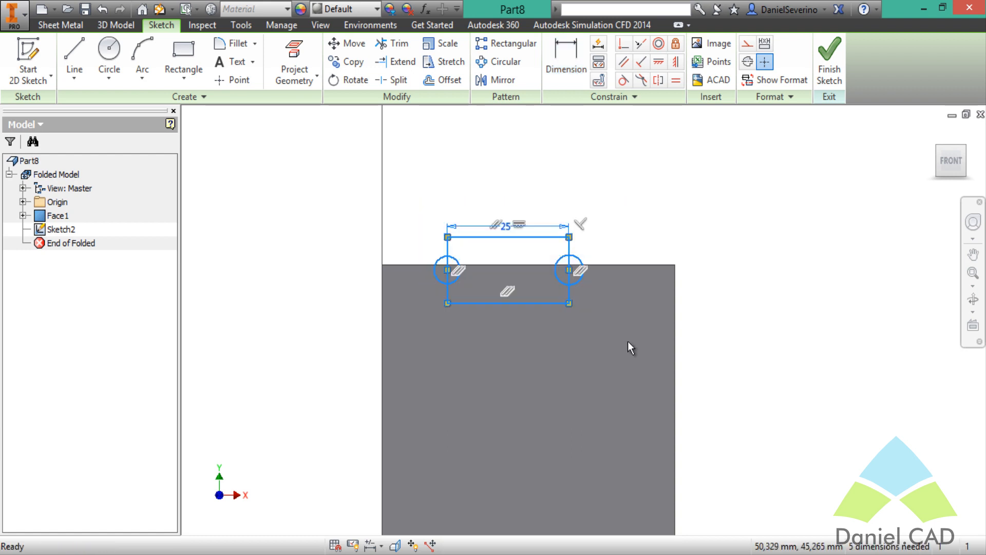
{"action": "mouse_move", "coordinate": [540, 307]}
{"action": "left_mouse_down"}
{"action": "mouse_move", "coordinate": [545, 402]}
{"action": "mouse_move", "coordinate": [559, 424]}
{"action": "left_mouse_up"}
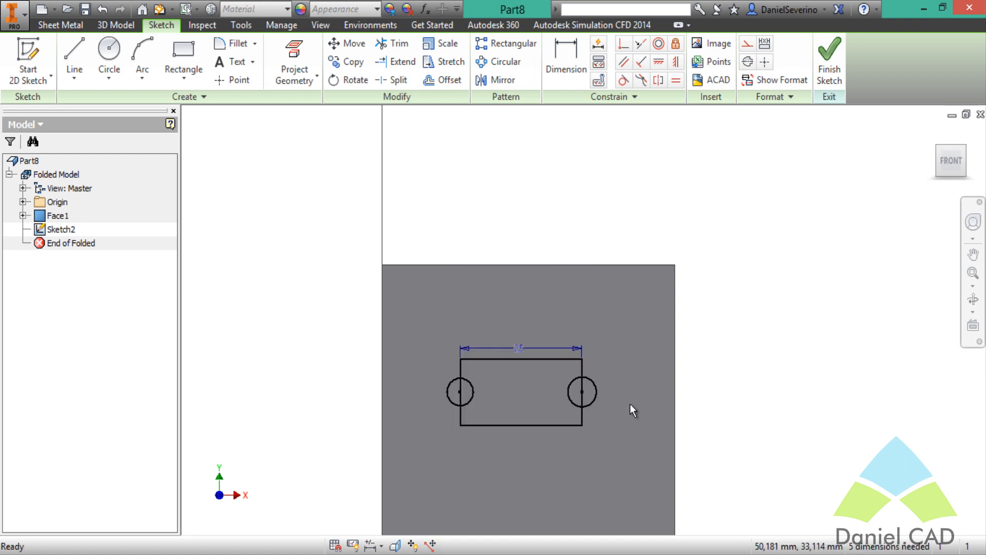
{"action": "scroll", "coordinate": [595, 463], "scroll_direction": "up", "scroll_amount": 3}
{"action": "middle_click_drag", "start_coordinate": [595, 463], "coordinate": [695, 480]}
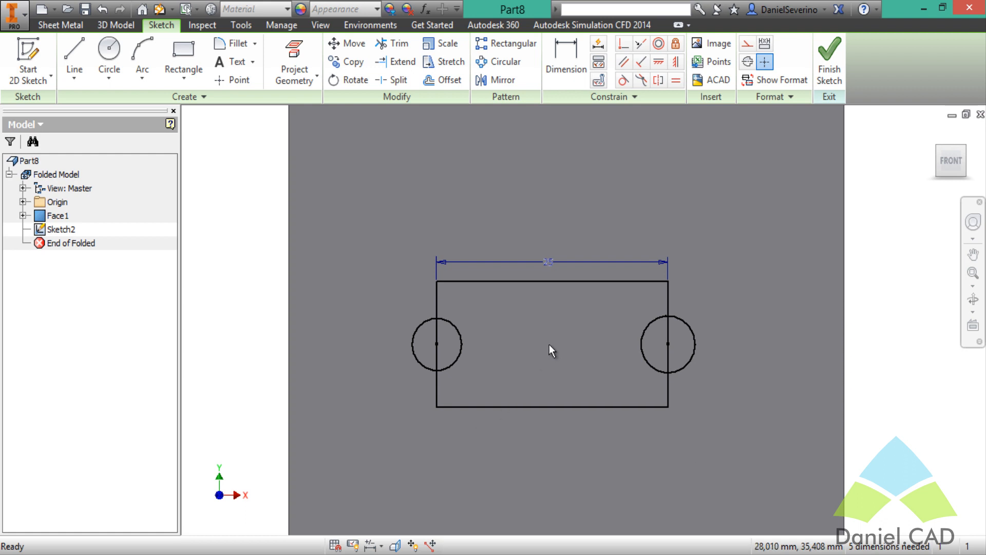
{"action": "scroll", "coordinate": [452, 335], "scroll_direction": "down", "scroll_amount": 3}
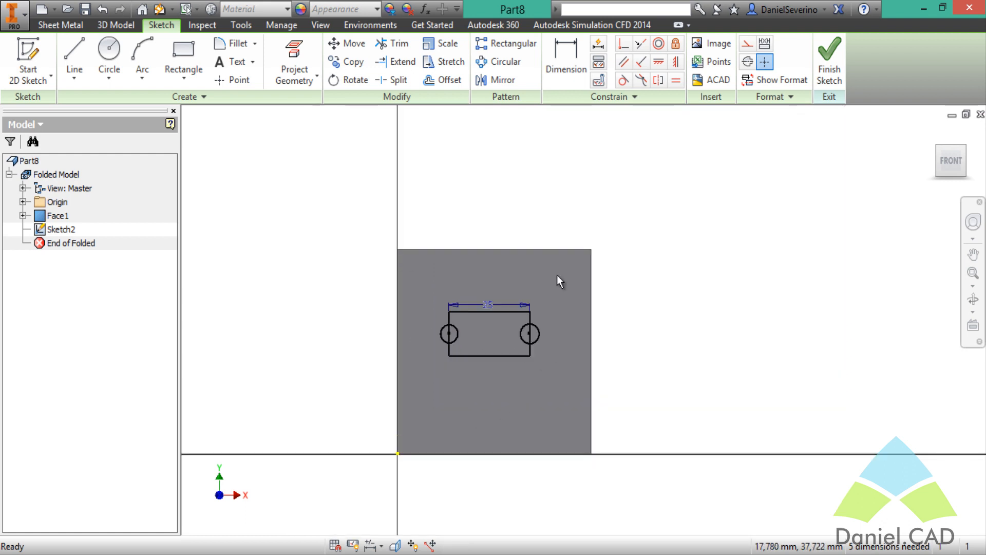
{"action": "scroll", "coordinate": [496, 330], "scroll_direction": "up", "scroll_amount": 4}
{"action": "scroll", "coordinate": [463, 315], "scroll_direction": "down", "scroll_amount": 2}
{"action": "scroll", "coordinate": [474, 333], "scroll_direction": "up", "scroll_amount": 3}
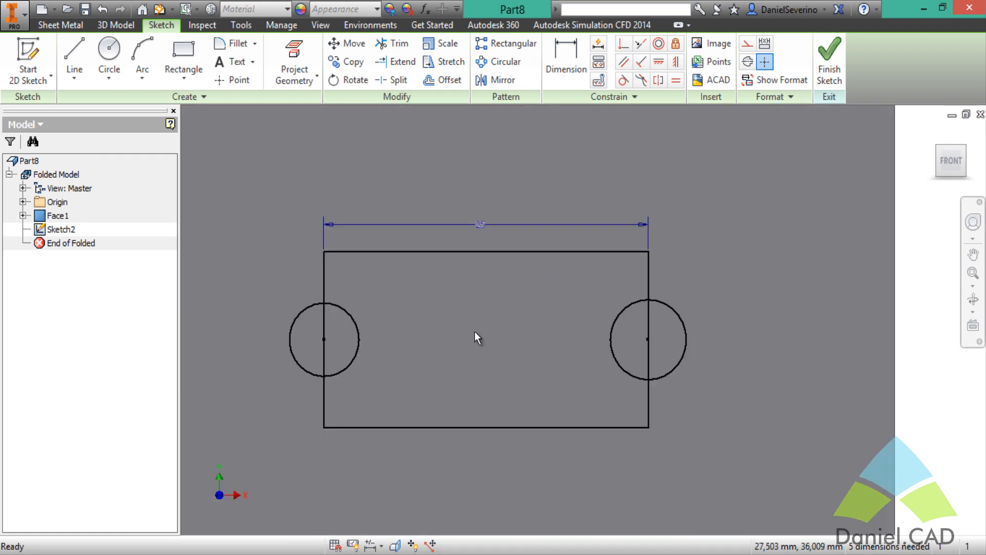
Dimension the rectangle's right edge with a named parameter, Alt=10
{"action": "key", "text": "d"}
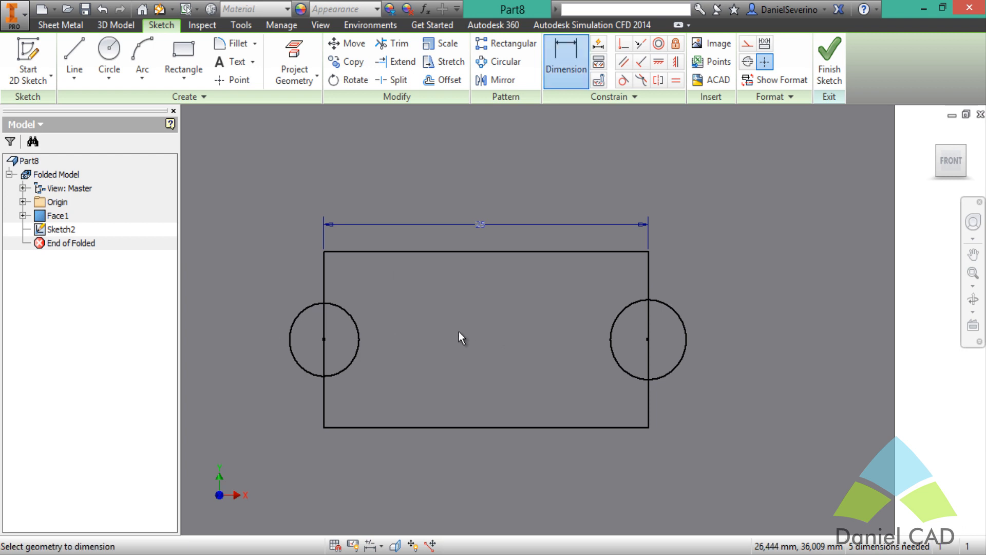
{"action": "left_click", "coordinate": [649, 272]}
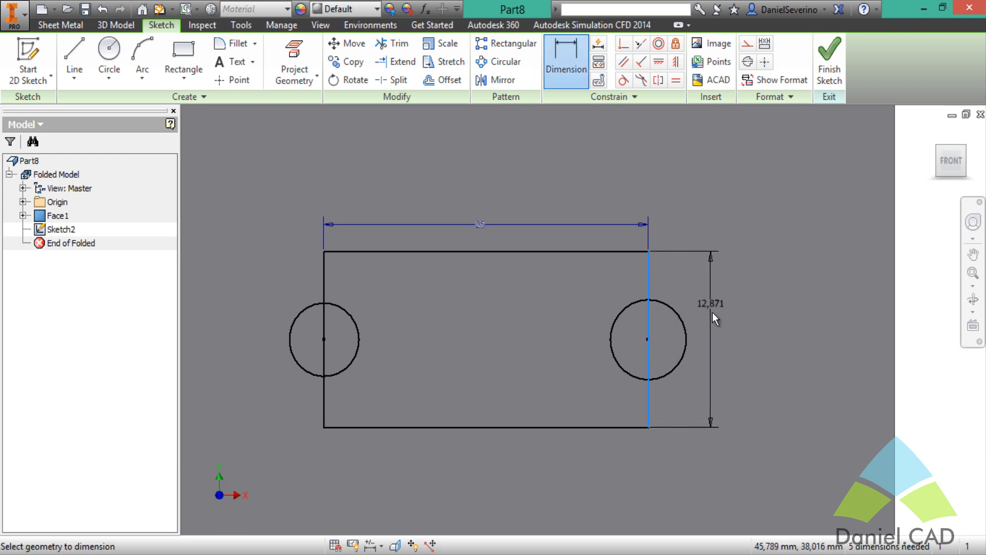
{"action": "left_click", "coordinate": [721, 328]}
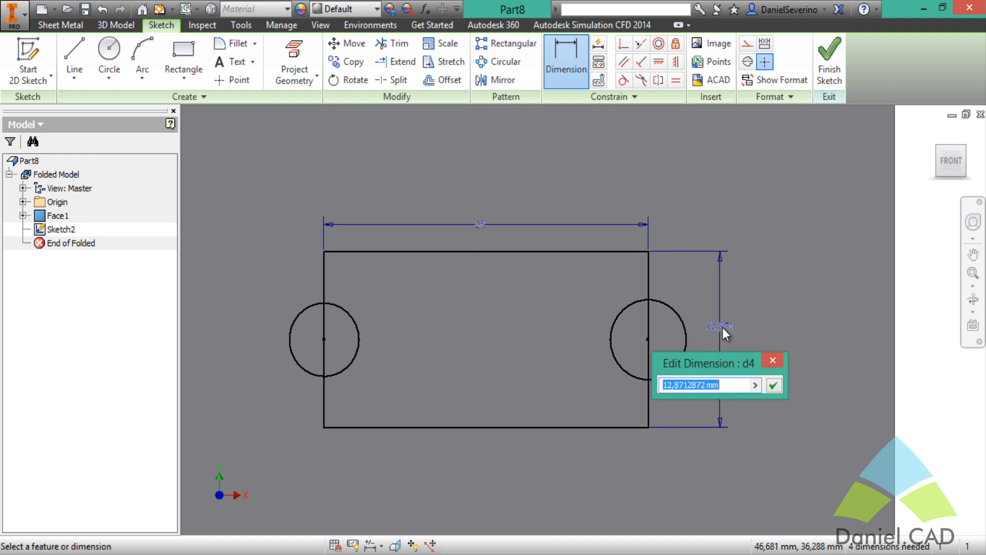
{"action": "type", "text": "Alt="}
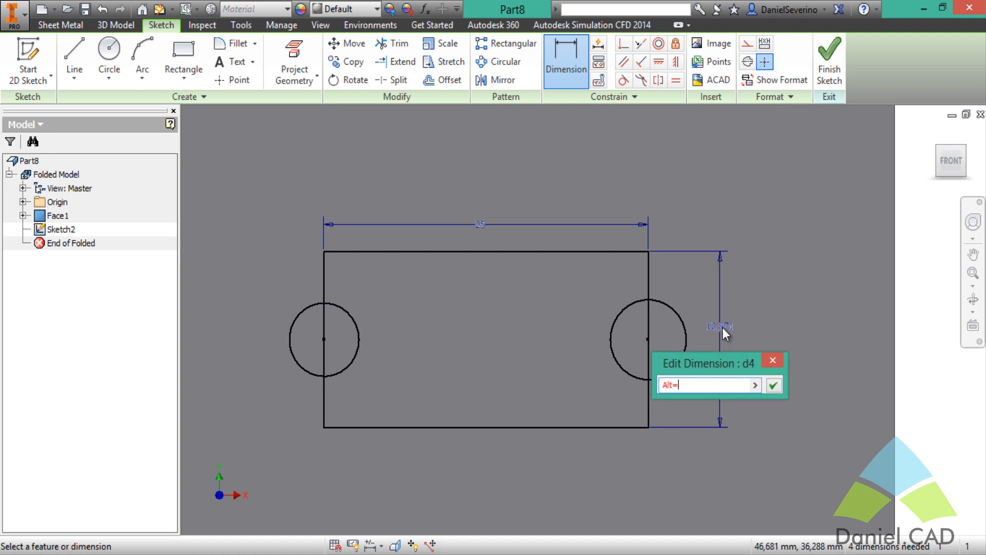
{"action": "type", "text": "10"}
{"action": "key", "text": "Return"}
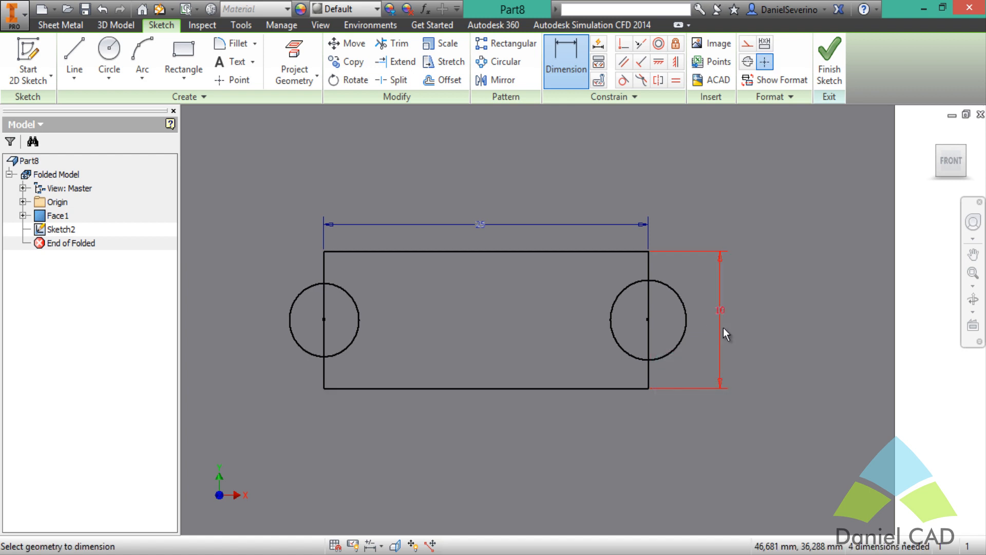
Dimension the left circle's diameter with a named parameter, Diam=3.2
{"action": "left_click", "coordinate": [299, 348]}
{"action": "left_click", "coordinate": [273, 373]}
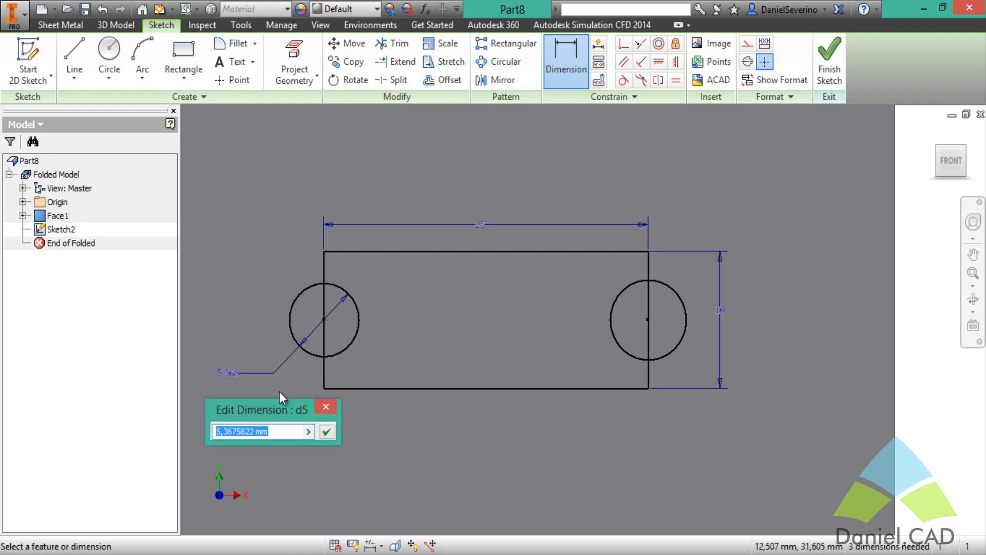
{"action": "type", "text": "Dia"}
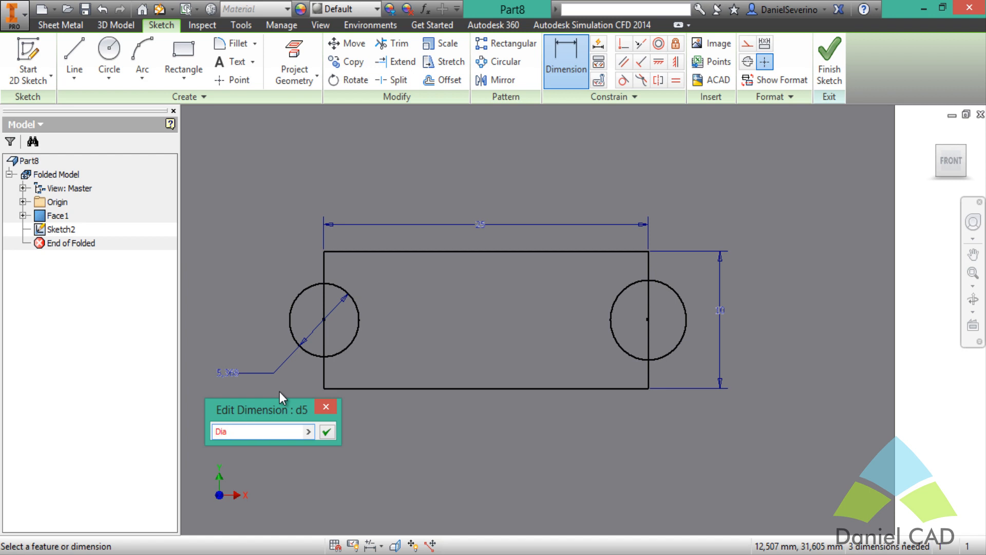
{"action": "type", "text": "m=3.2"}
{"action": "key", "text": "Return"}
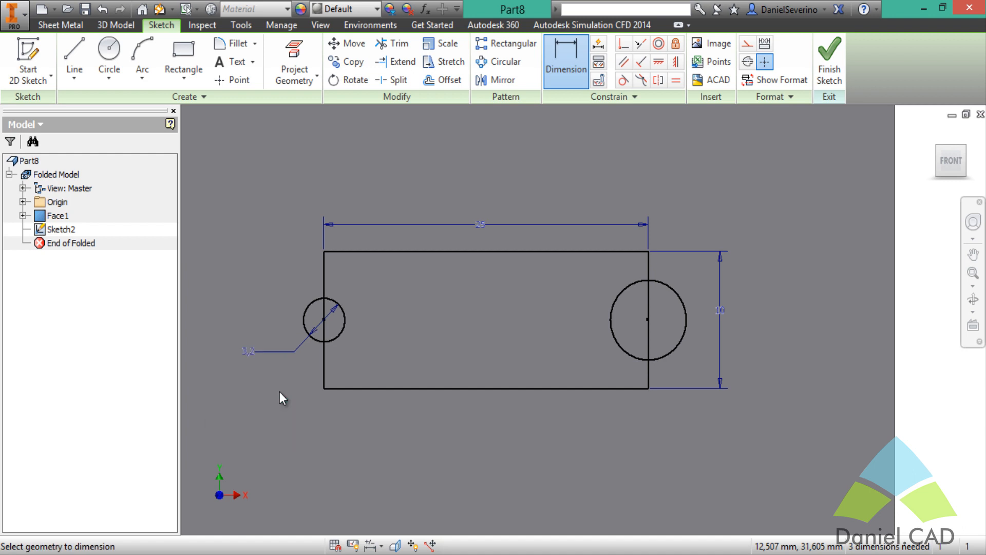
Dimension the right circle's diameter and link it to the parameter with =Diam
{"action": "left_click", "coordinate": [667, 357]}
{"action": "left_click", "coordinate": [689, 372]}
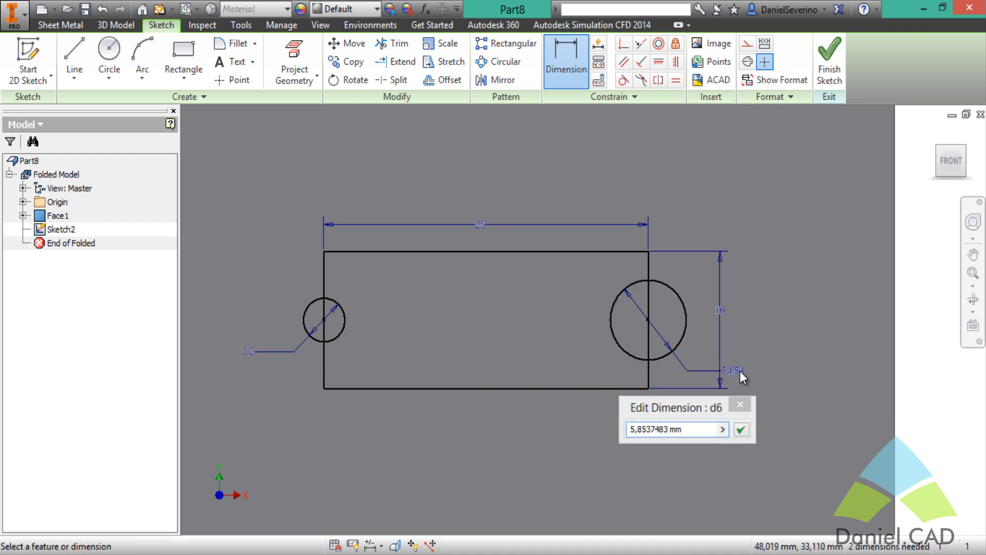
{"action": "type", "text": "=Diam"}
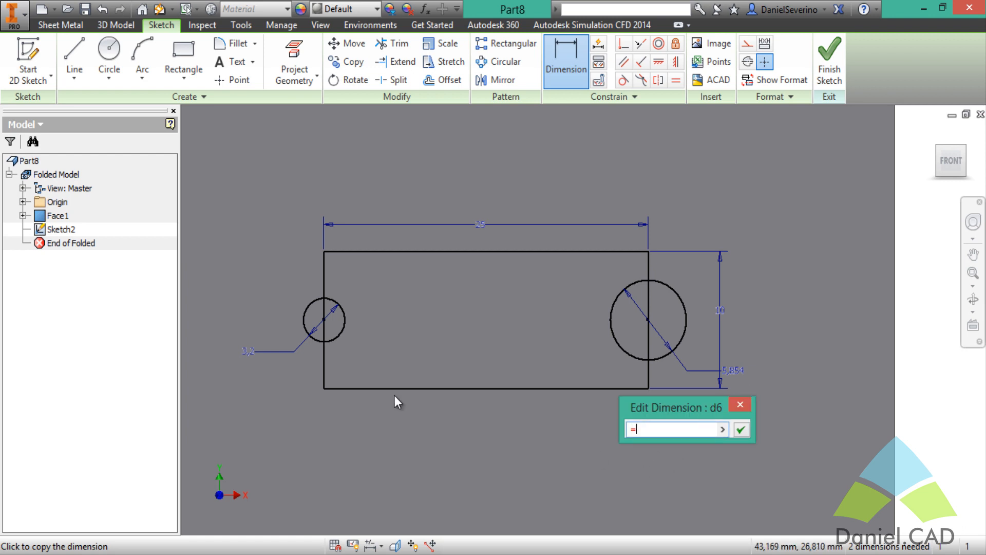
{"action": "left_click", "coordinate": [739, 429]}
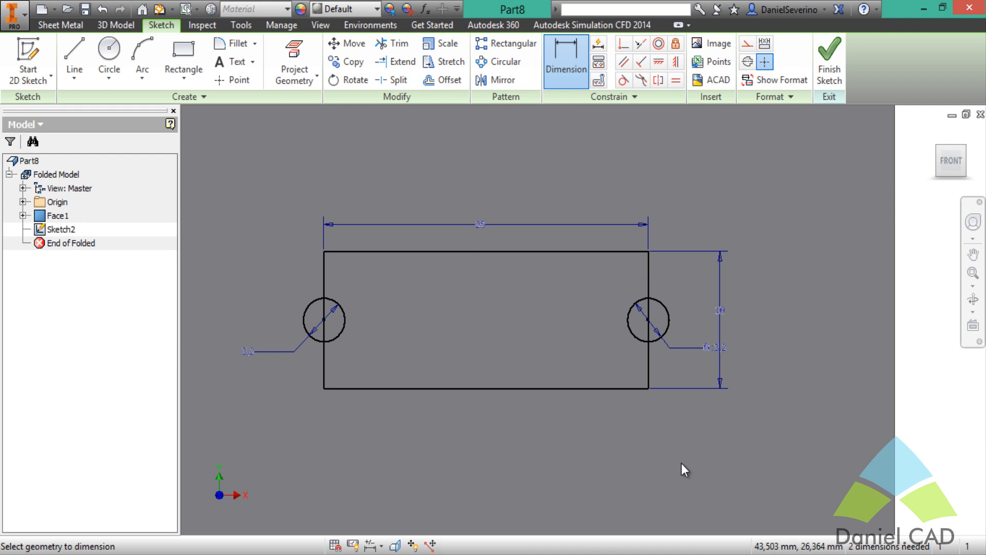
Trim the circles' inner arcs and the side segments crossing them, leaving one outward half-circle on each side of the rectangle
{"action": "key", "text": "x"}
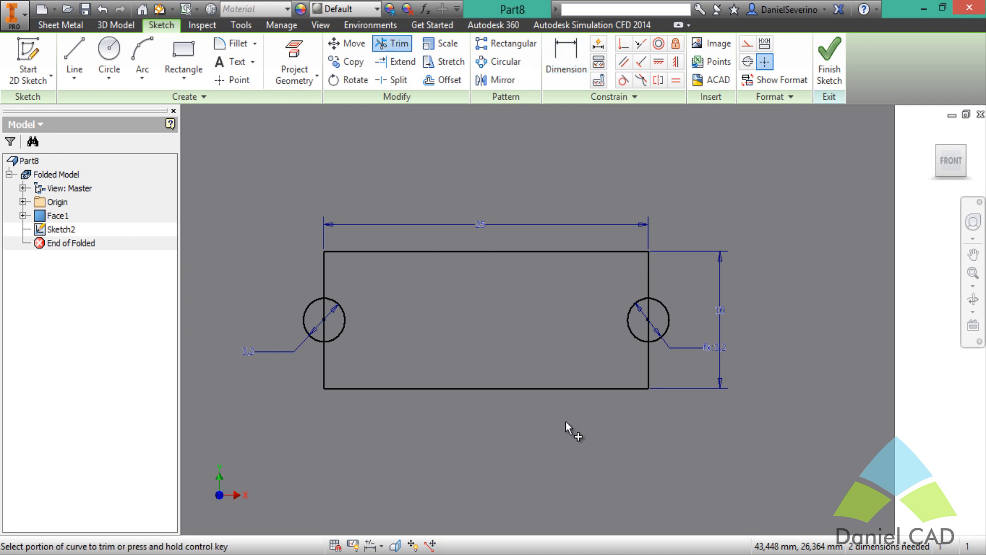
{"action": "left_click", "coordinate": [329, 329]}
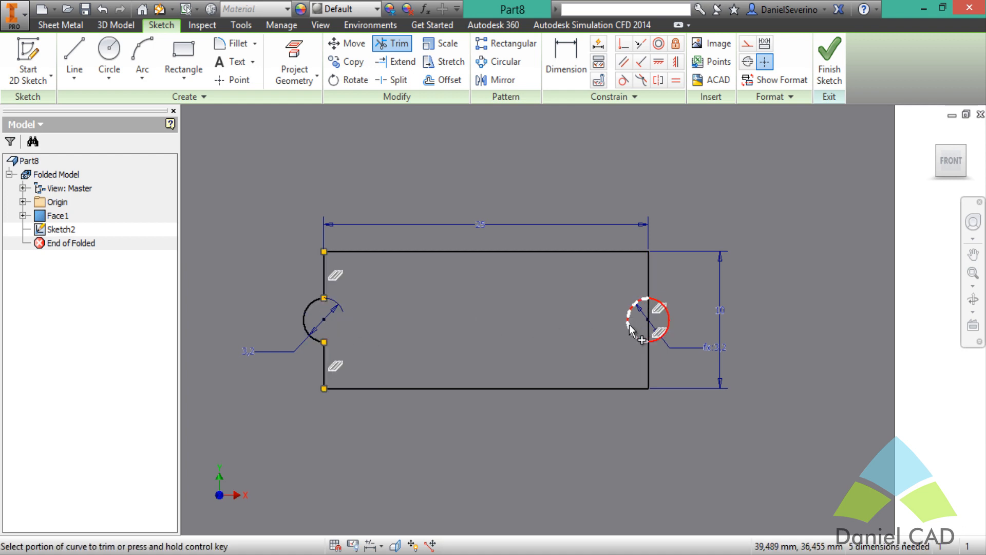
{"action": "left_click", "coordinate": [629, 328]}
{"action": "left_click", "coordinate": [649, 323]}
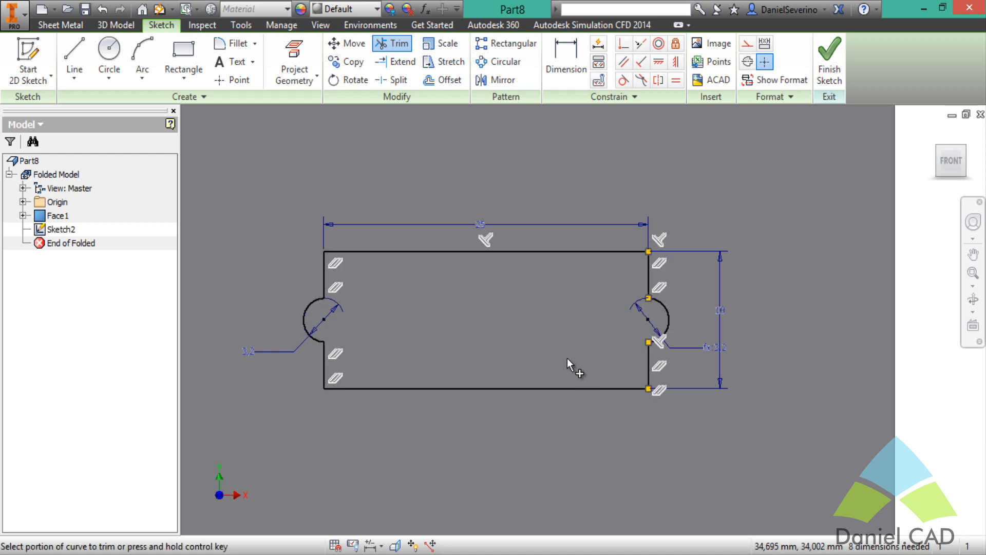
Round all four corners of the rectangle with equal 0.5 mm sketch fillets
{"action": "left_click", "coordinate": [236, 43]}
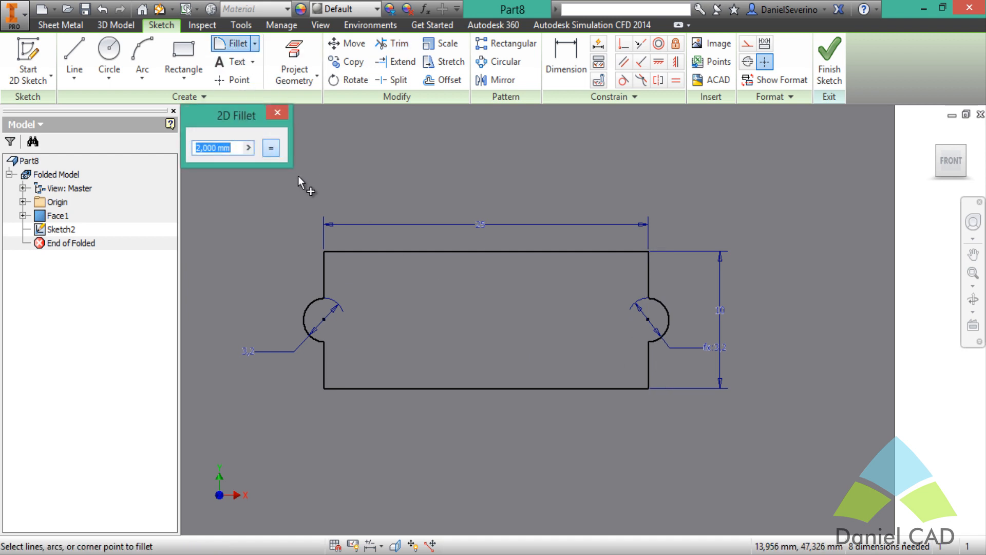
{"action": "type", "text": "0.5"}
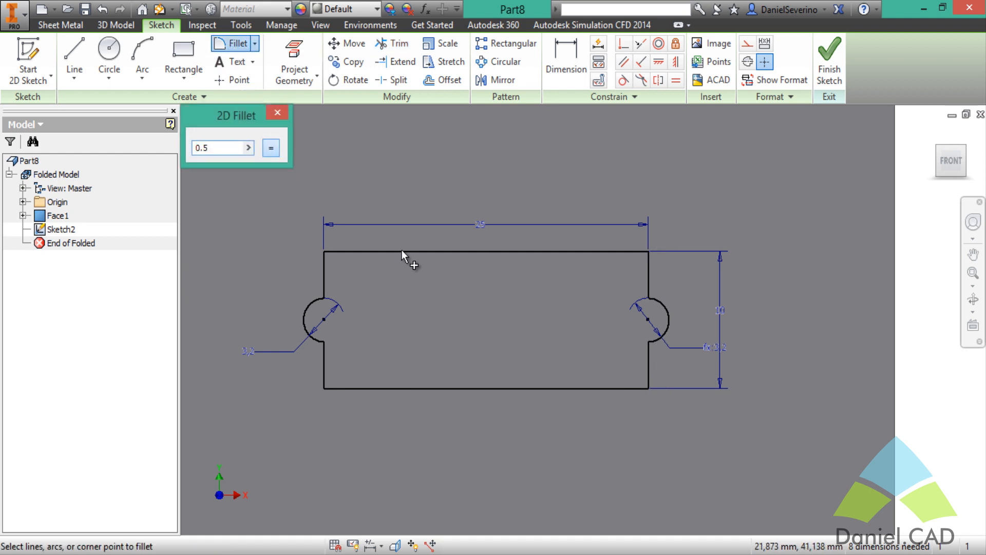
{"action": "left_click", "coordinate": [401, 251]}
{"action": "left_click", "coordinate": [324, 269]}
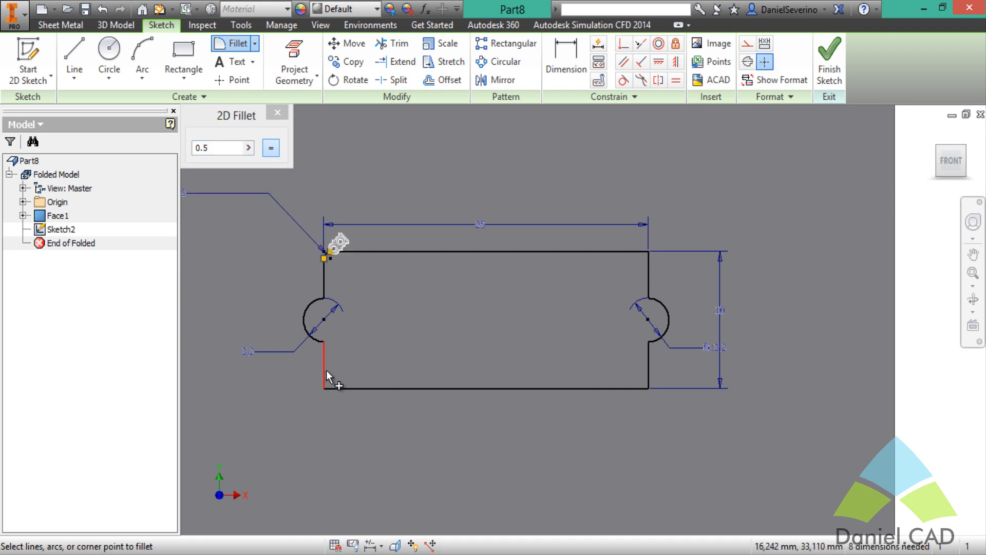
{"action": "left_click", "coordinate": [326, 370]}
{"action": "left_click", "coordinate": [359, 388]}
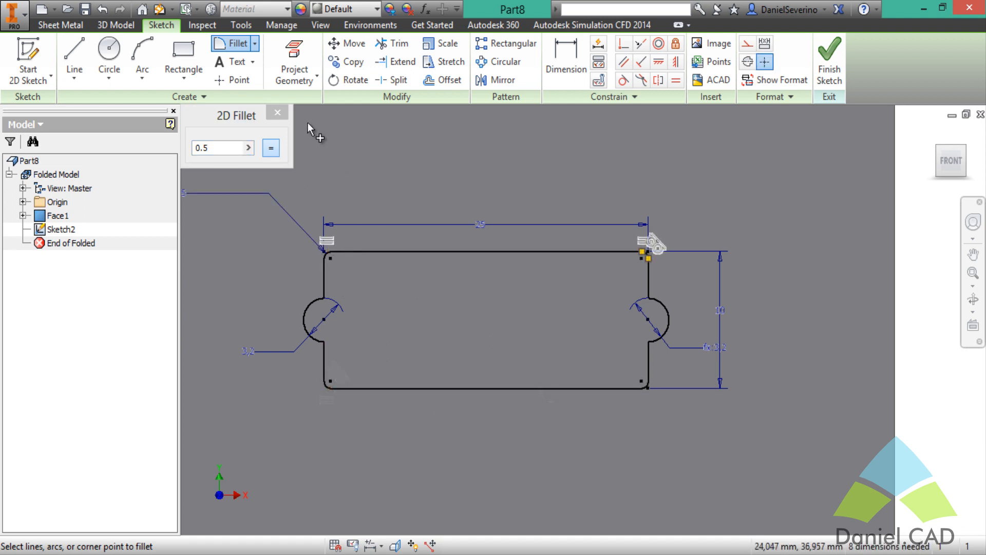
{"action": "left_click", "coordinate": [286, 115]}
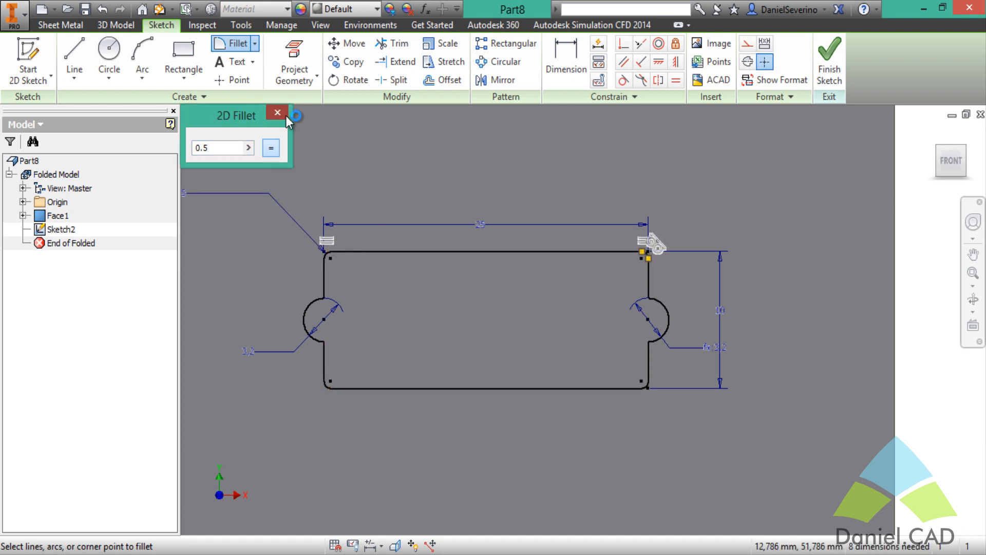
Try a corner fillet radius of 1 mm and undo the change
{"action": "middle_click_drag", "start_coordinate": [348, 204], "coordinate": [420, 202]}
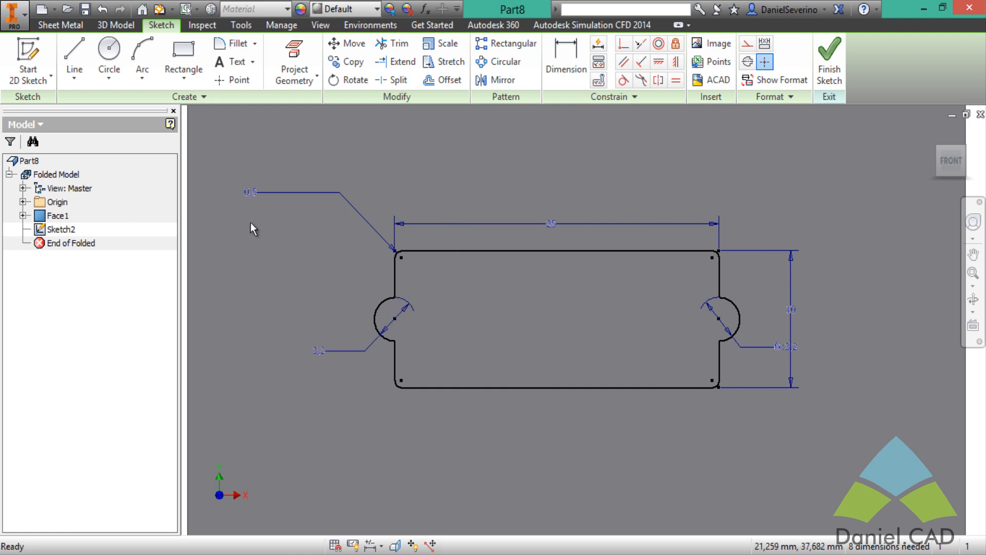
{"action": "left_click", "coordinate": [254, 195]}
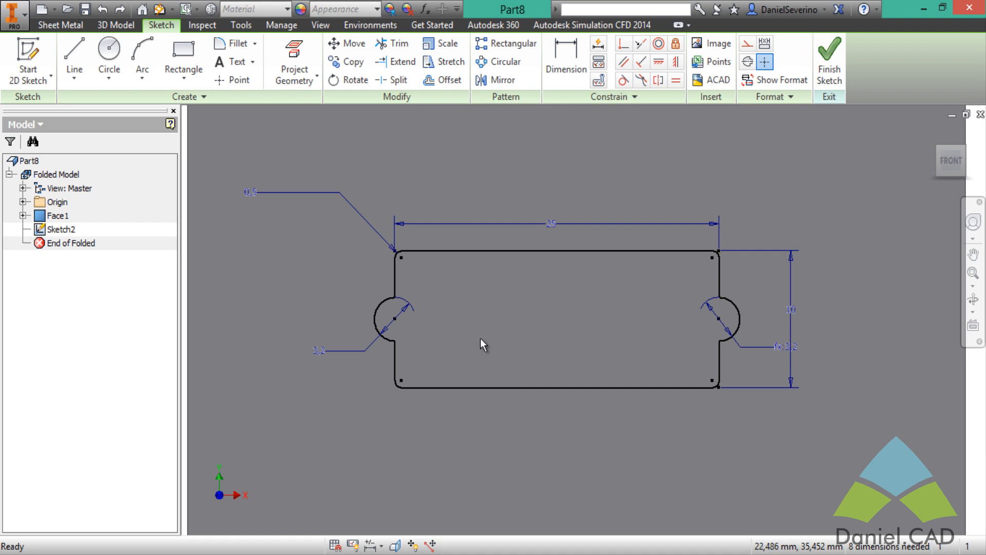
{"action": "double_click", "coordinate": [250, 192]}
{"action": "type", "text": "1"}
{"action": "key", "text": "Return"}
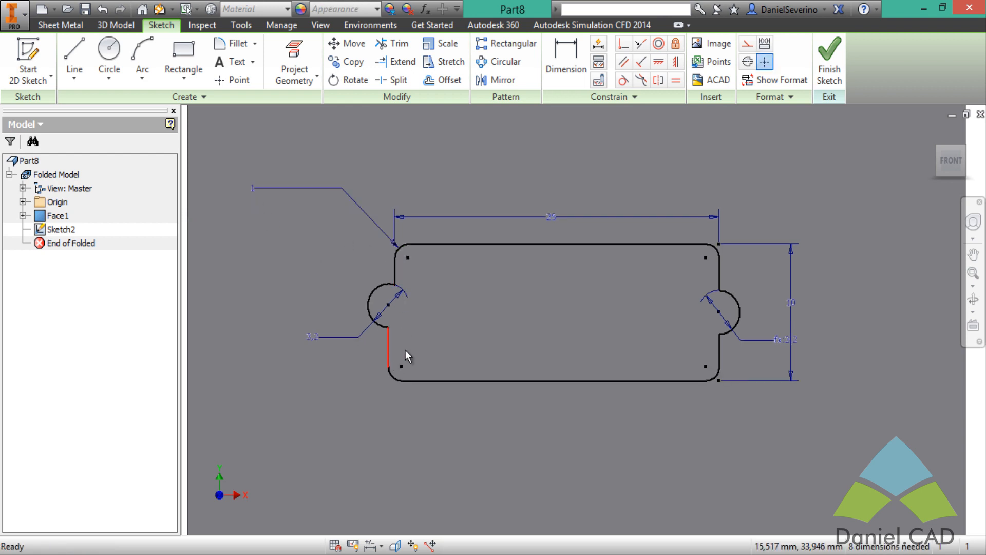
{"action": "key", "text": "ctrl+z"}
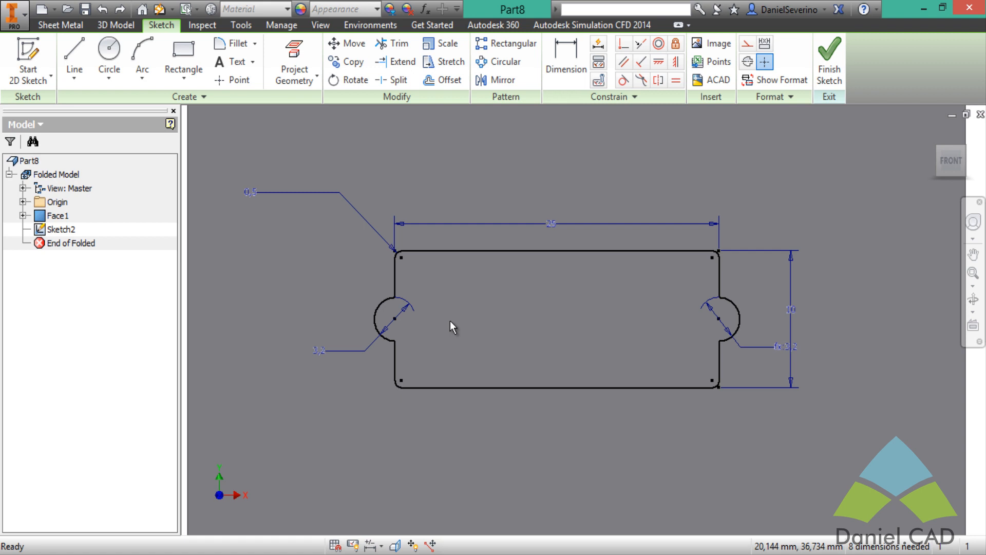
Make the upper and lower segments collinear on the profile's left side and likewise on its right side
{"action": "left_click", "coordinate": [642, 45]}
{"action": "left_click", "coordinate": [395, 275]}
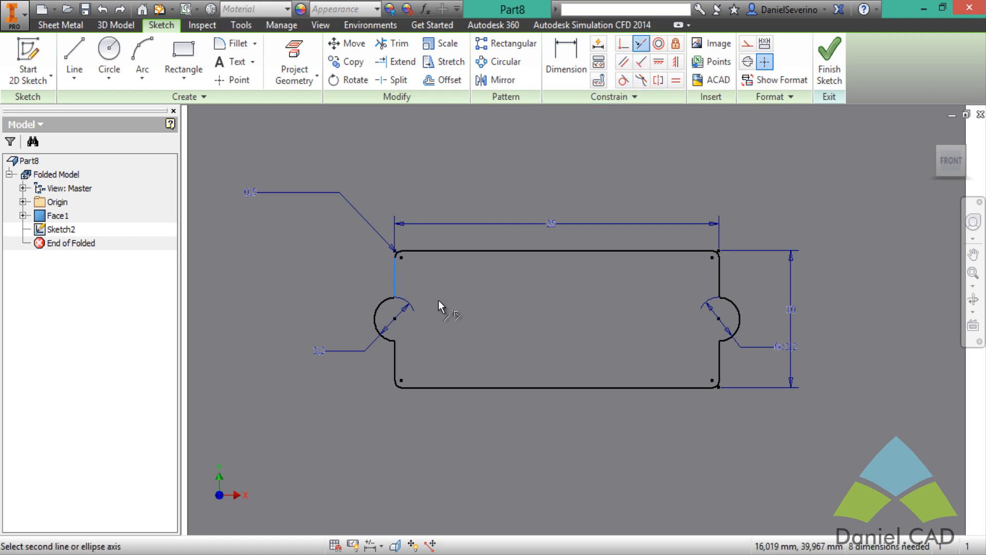
{"action": "left_click", "coordinate": [396, 359]}
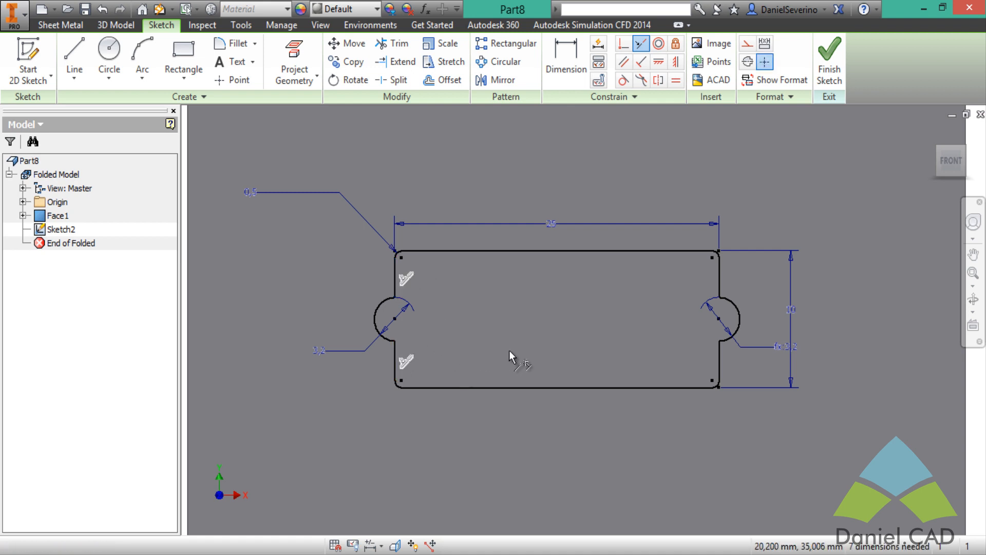
{"action": "left_click", "coordinate": [721, 273]}
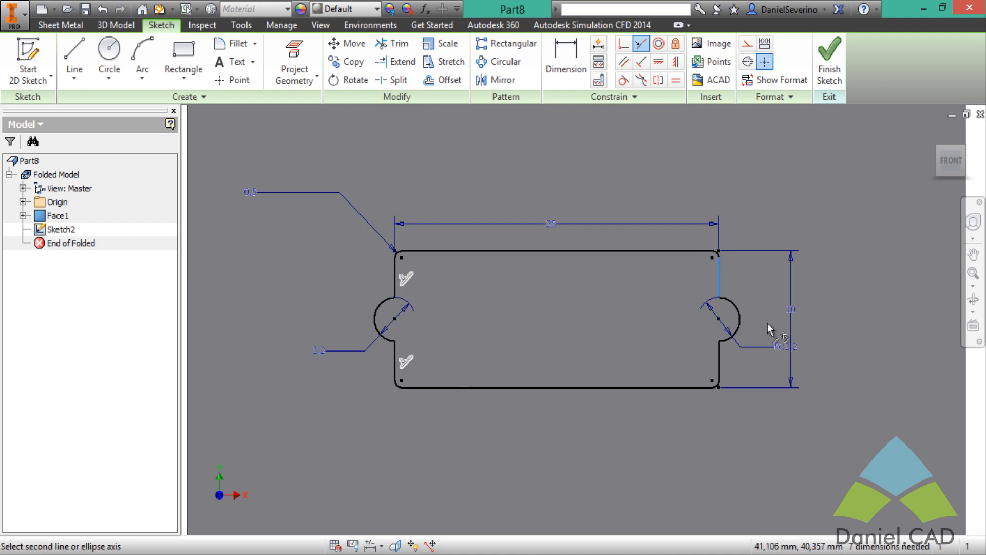
{"action": "left_click", "coordinate": [719, 356]}
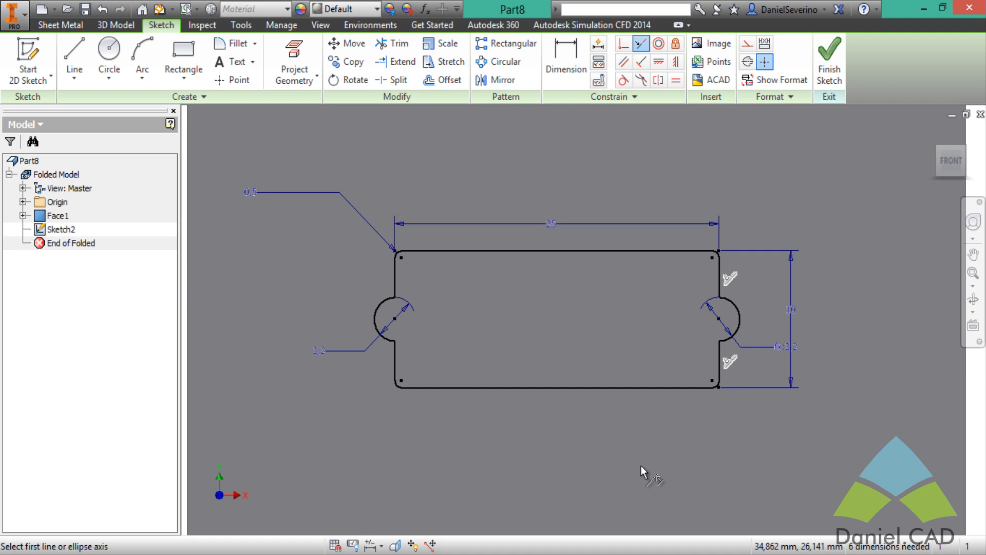
Align the centre points of the left and right arcs with a Horizontal constraint
{"action": "left_click", "coordinate": [658, 61]}
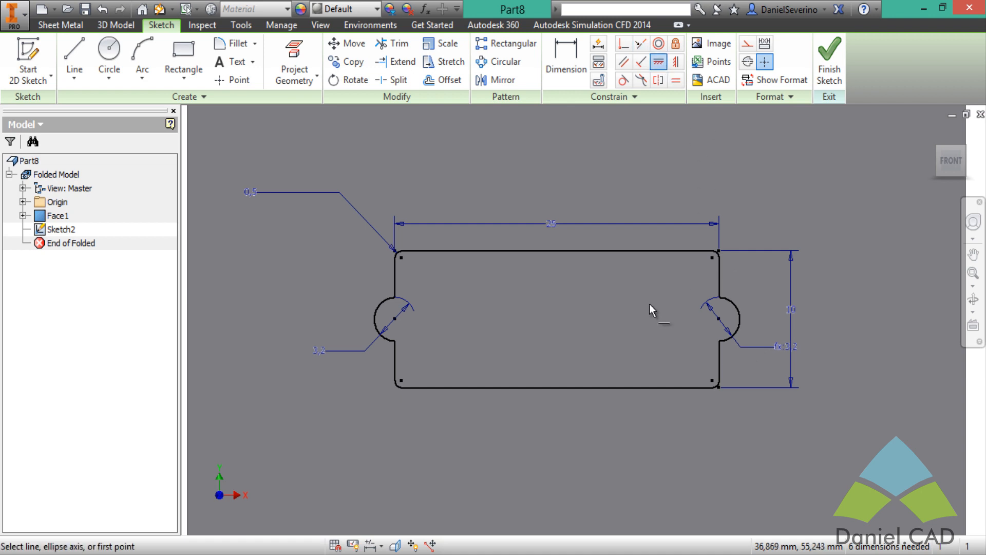
{"action": "left_click", "coordinate": [395, 319]}
{"action": "left_click", "coordinate": [718, 319]}
Dimension the distance from the profile's top edge to the left arc's centre with the formula =Alt/2
{"action": "key", "text": "d"}
{"action": "left_click", "coordinate": [457, 252]}
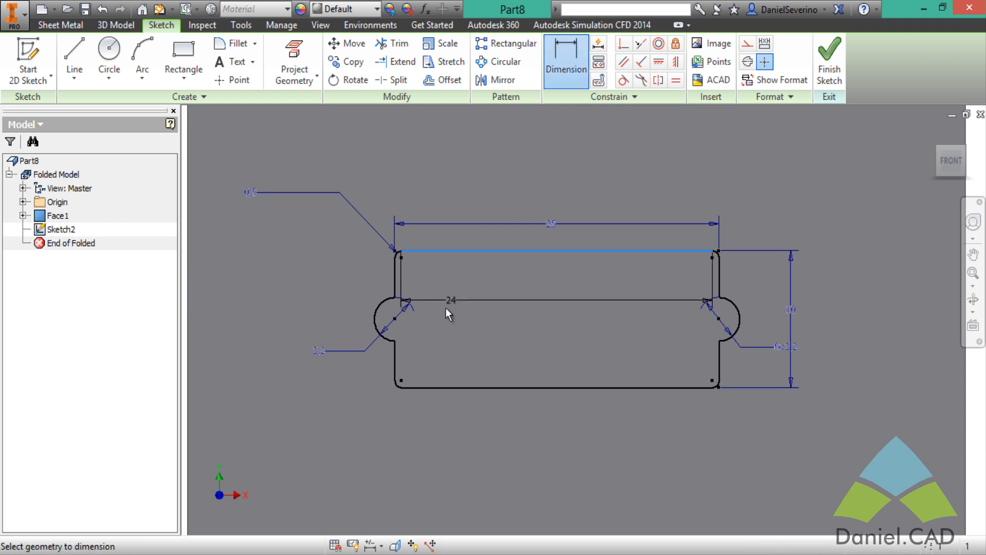
{"action": "left_click", "coordinate": [394, 322]}
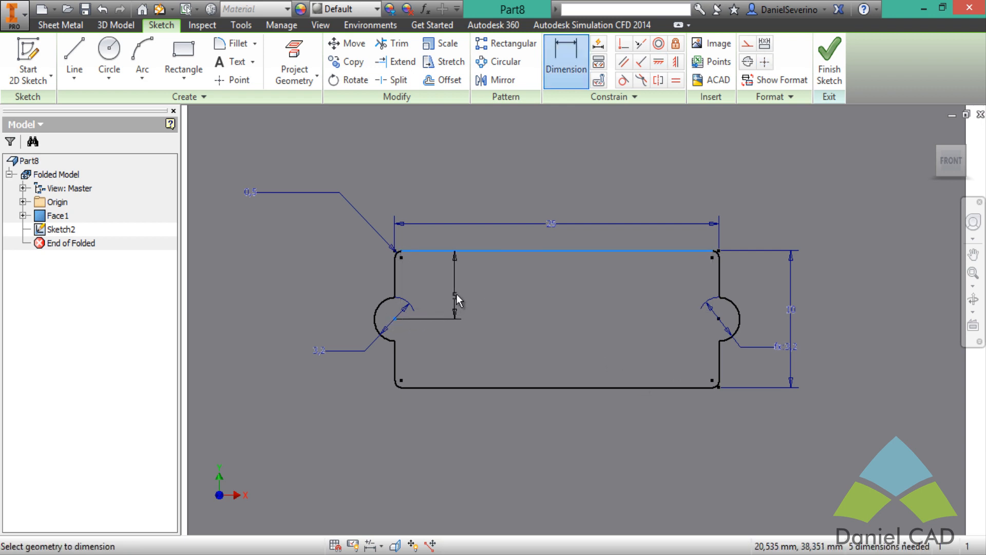
{"action": "left_click", "coordinate": [465, 294]}
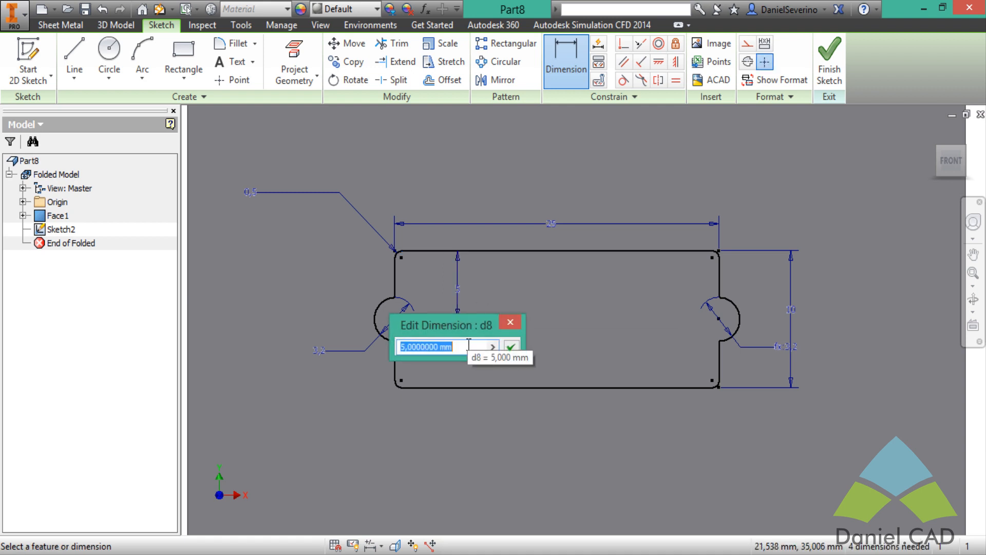
{"action": "type", "text": "="}
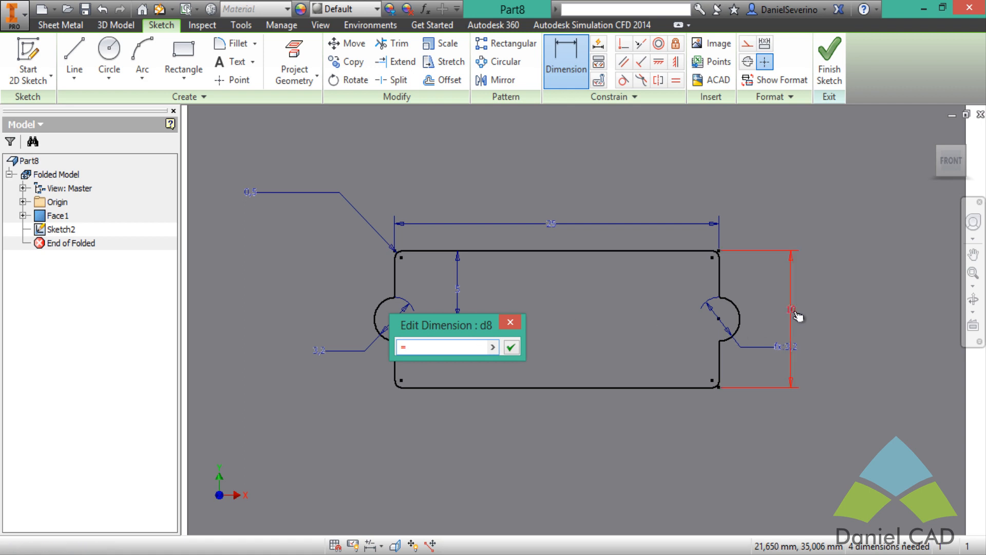
{"action": "type", "text": "Alt/2"}
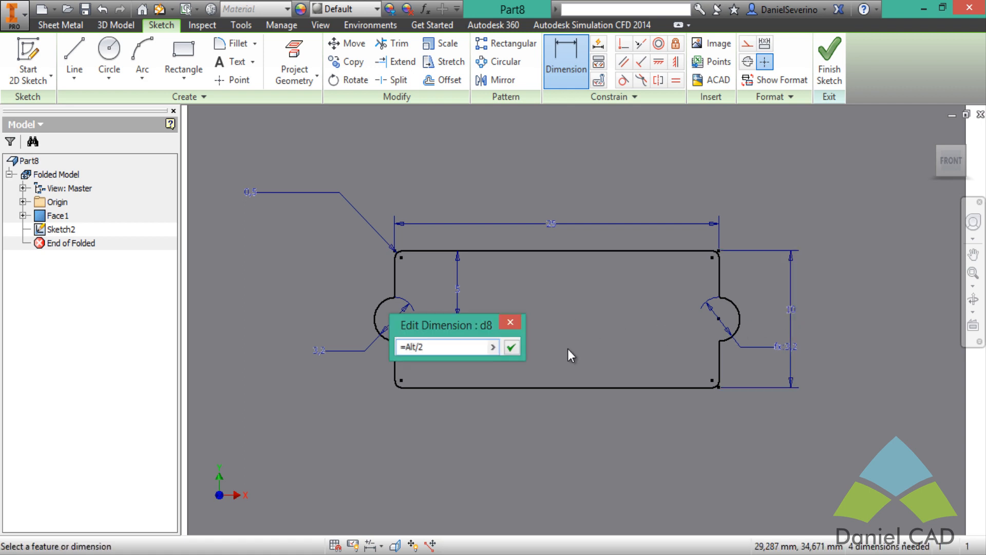
{"action": "key", "text": "Return"}
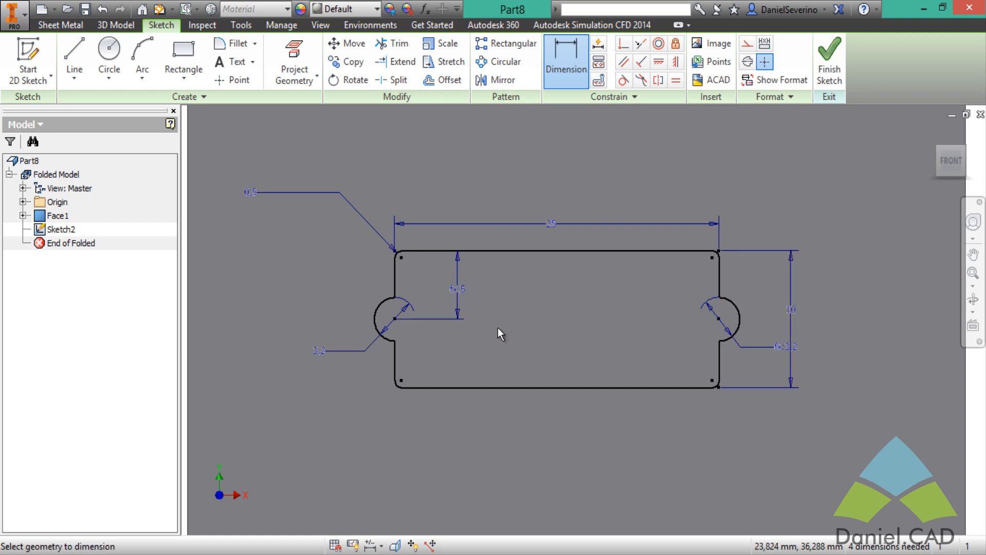
Try a profile height (Alt) of 12 mm and undo the change
{"action": "double_click", "coordinate": [785, 308]}
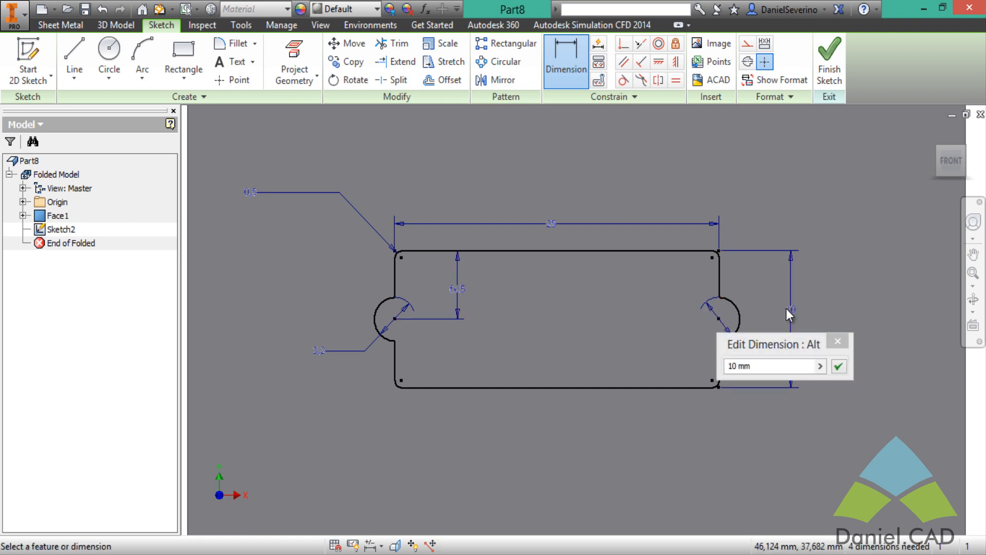
{"action": "left_click", "coordinate": [739, 364]}
{"action": "type", "text": "12"}
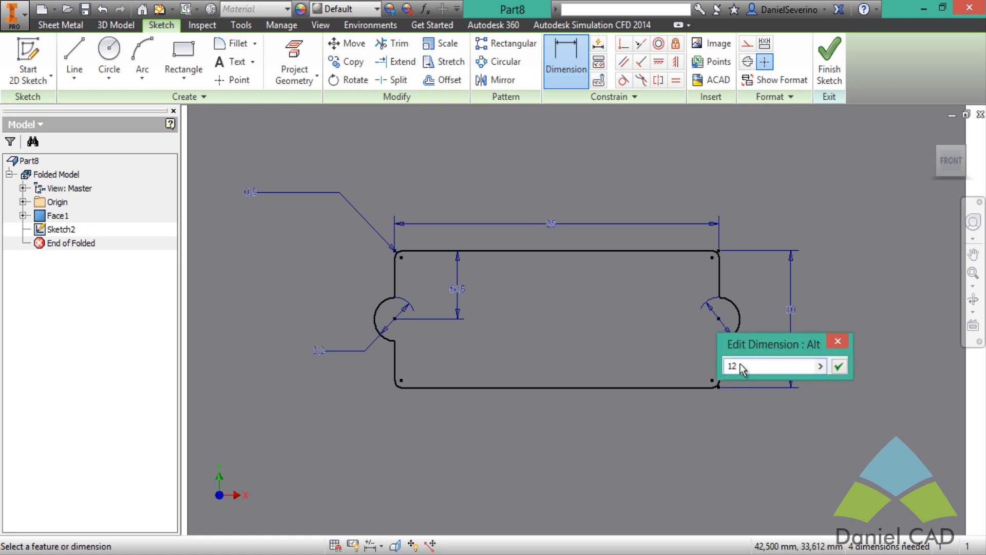
{"action": "key", "text": "Return"}
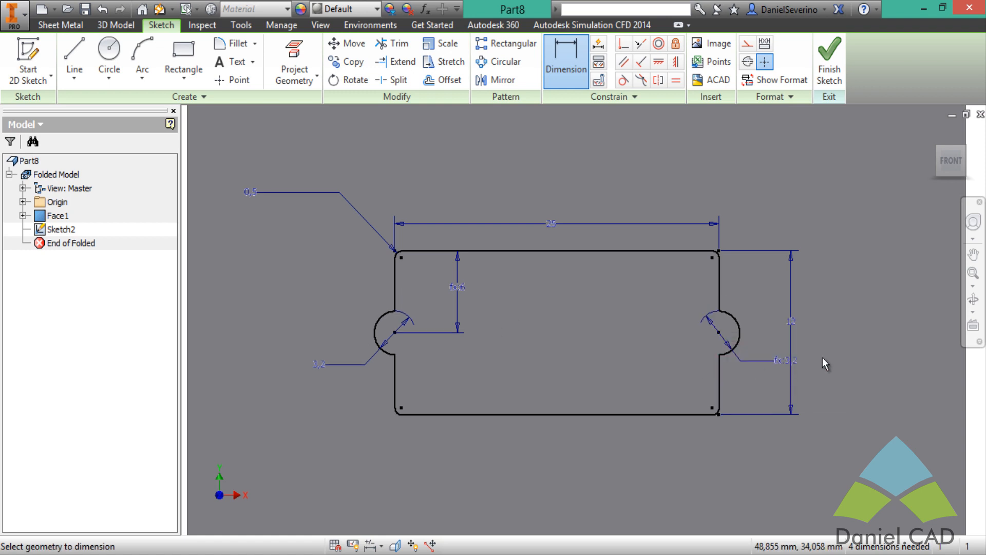
{"action": "key", "text": "ctrl+z"}
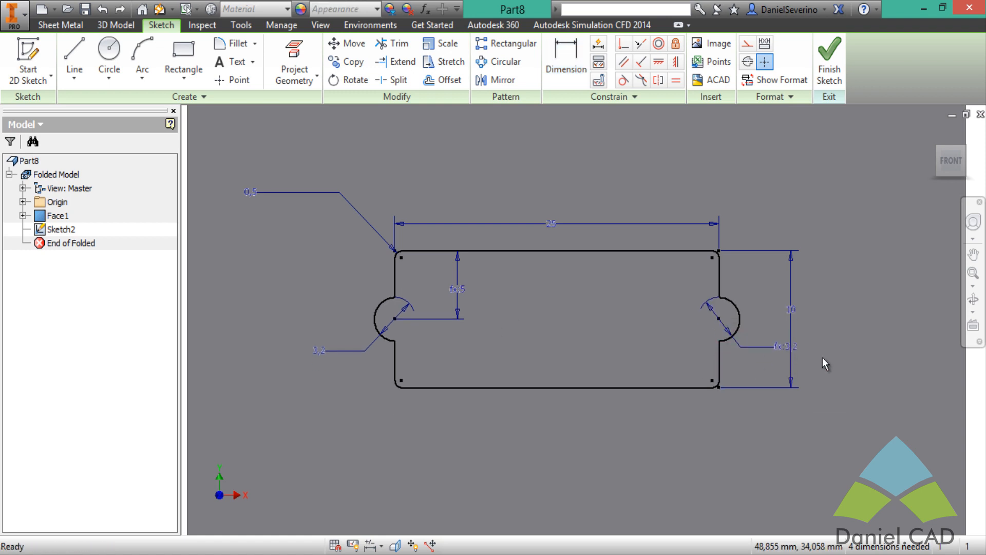
Try a corner fillet radius of 1 mm on the profile and undo the change
{"action": "double_click", "coordinate": [253, 195]}
{"action": "type", "text": "1"}
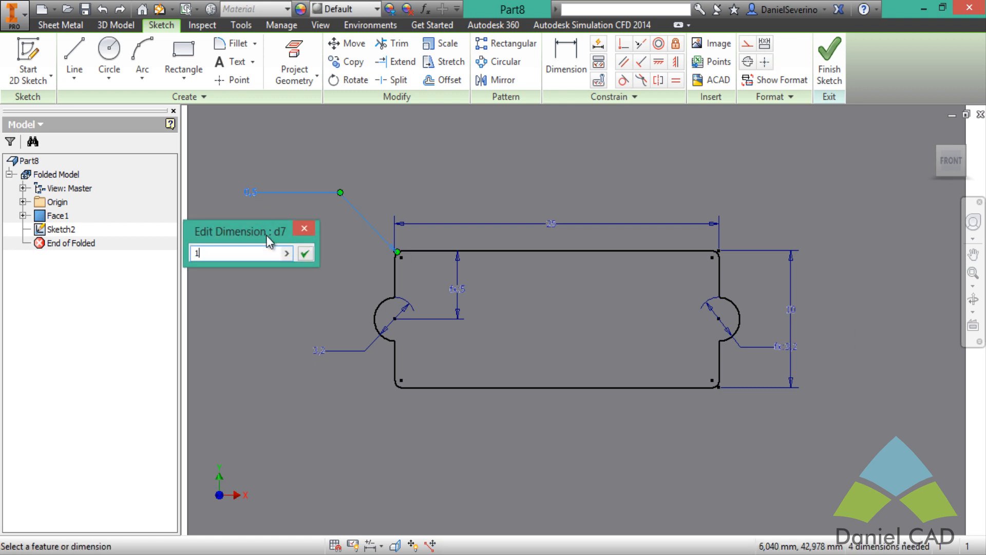
{"action": "key", "text": "Return"}
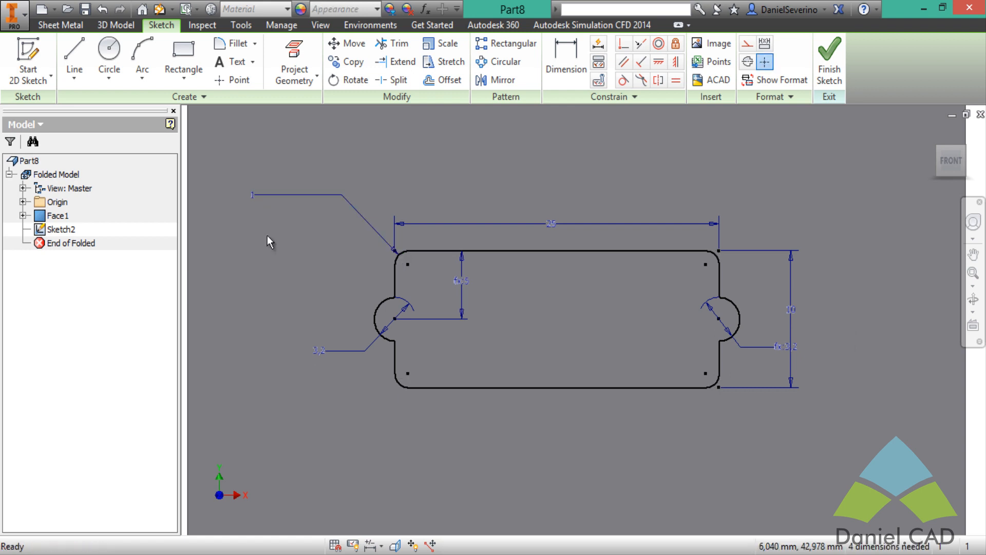
{"action": "key", "text": "ctrl+z"}
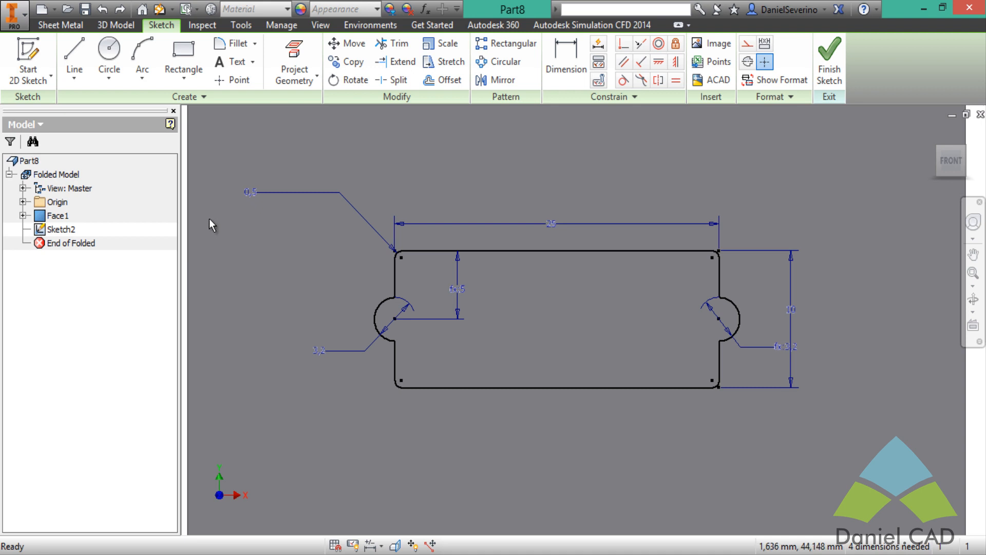
Draw a construction line from the left arc's centre to the right arc's centre
{"action": "left_click", "coordinate": [74, 54]}
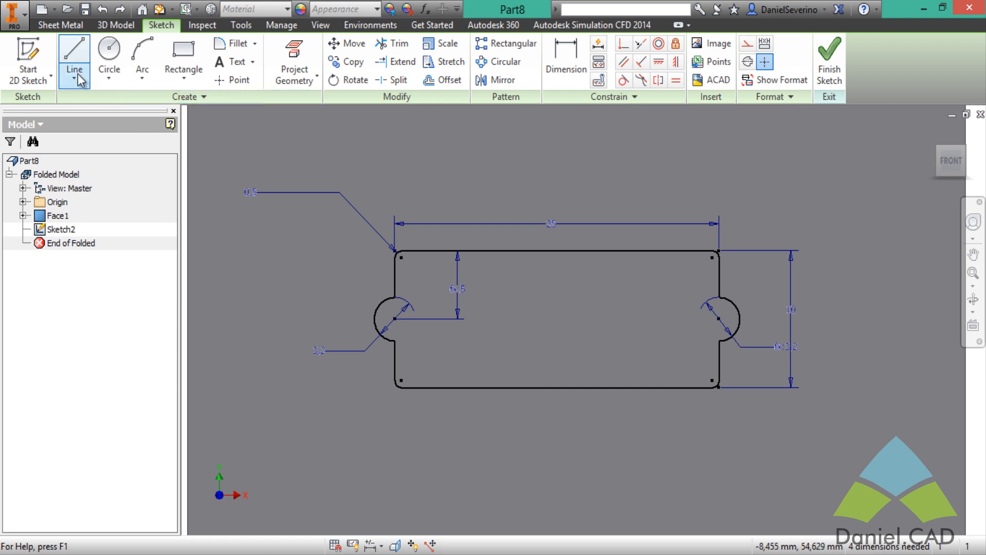
{"action": "left_click", "coordinate": [747, 43]}
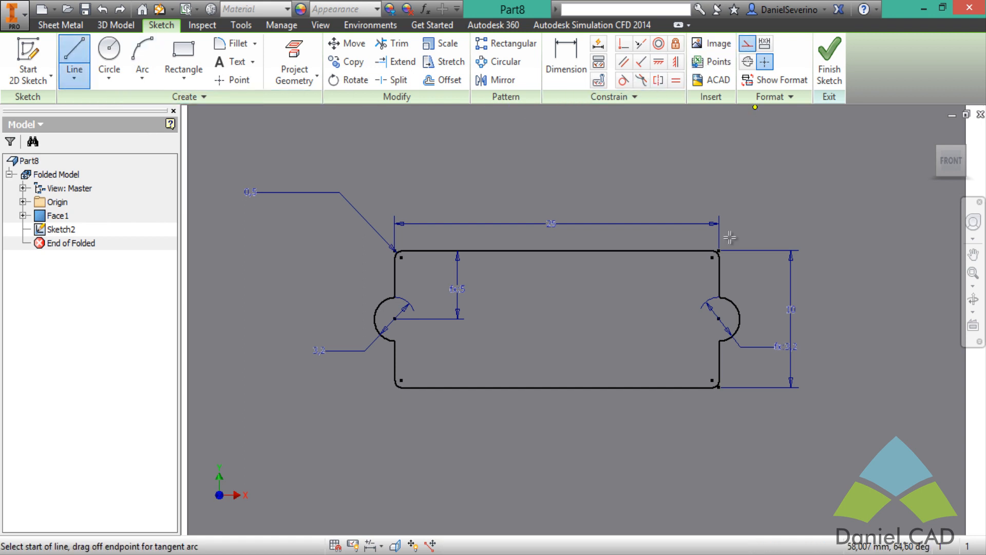
{"action": "left_click", "coordinate": [395, 319]}
{"action": "left_click", "coordinate": [721, 318]}
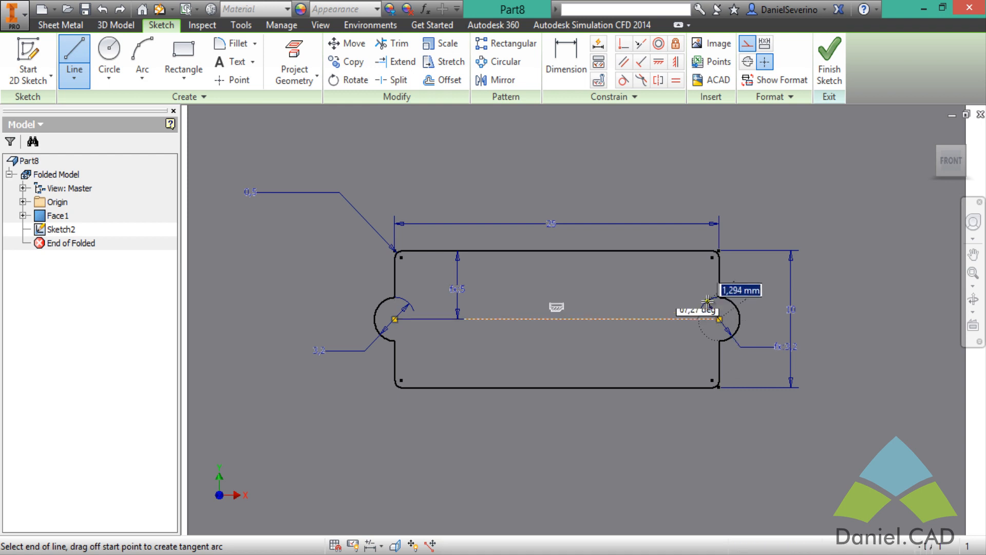
{"action": "key", "text": "Escape"}
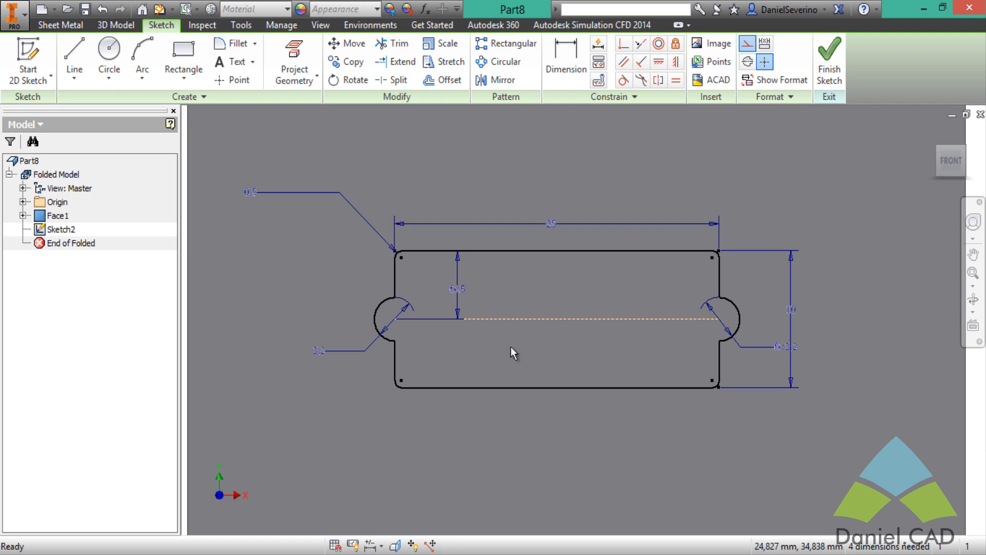
Place a centre point at the midpoint of the construction line between the arcs
{"action": "left_click", "coordinate": [232, 80]}
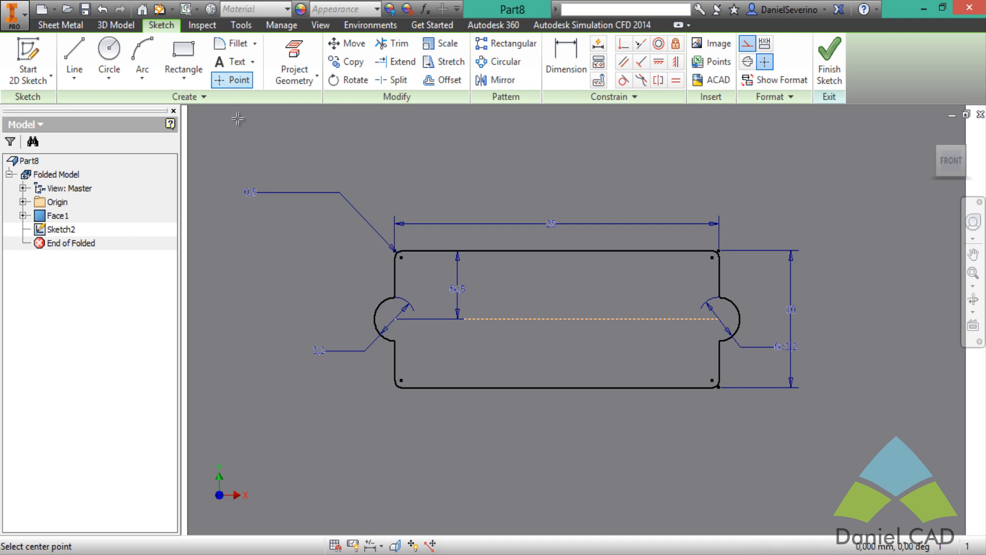
{"action": "left_click", "coordinate": [556, 319]}
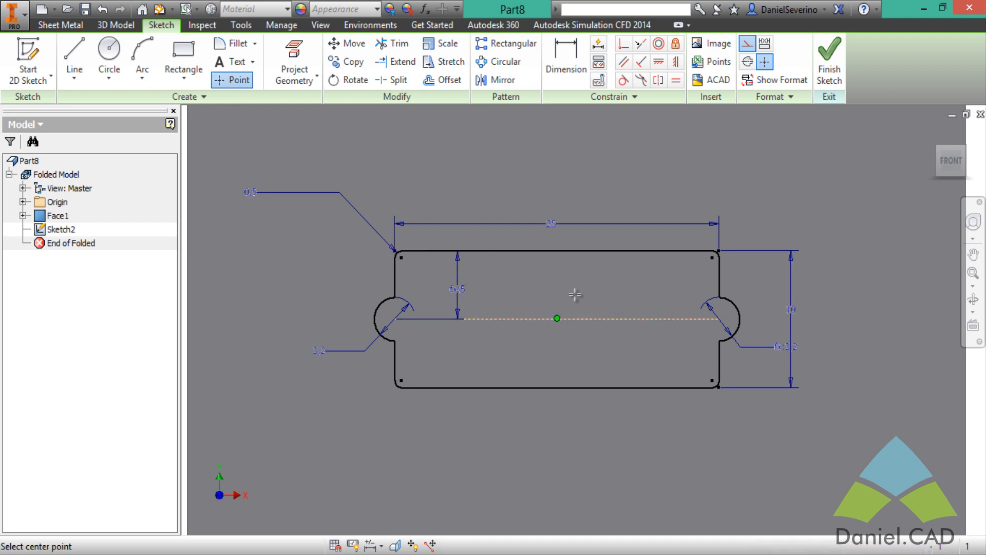
{"action": "key", "text": "Escape"}
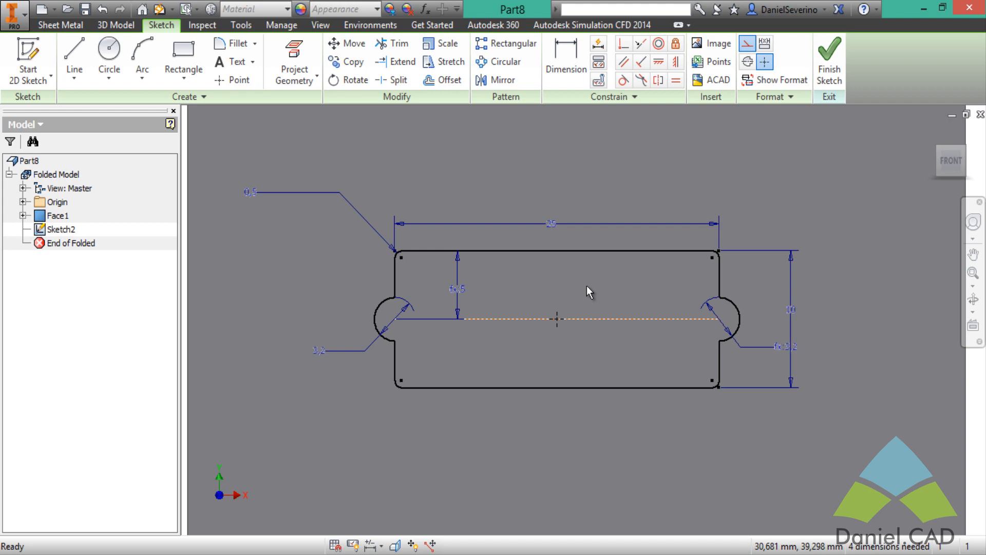
Finish the sketch and cut the profile through the plate with Extrude, using the Thickness parameter as the distance
{"action": "left_click", "coordinate": [841, 73]}
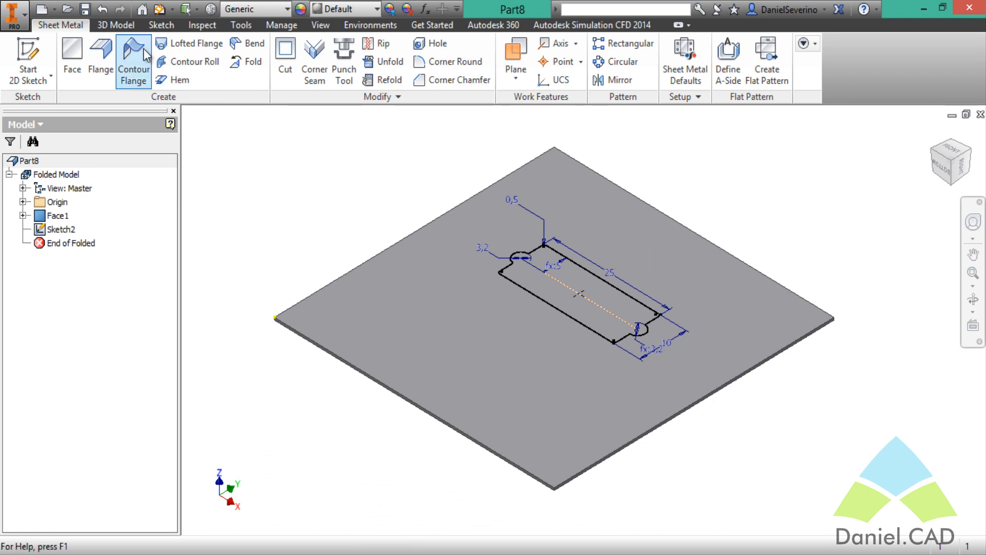
{"action": "left_click", "coordinate": [116, 24]}
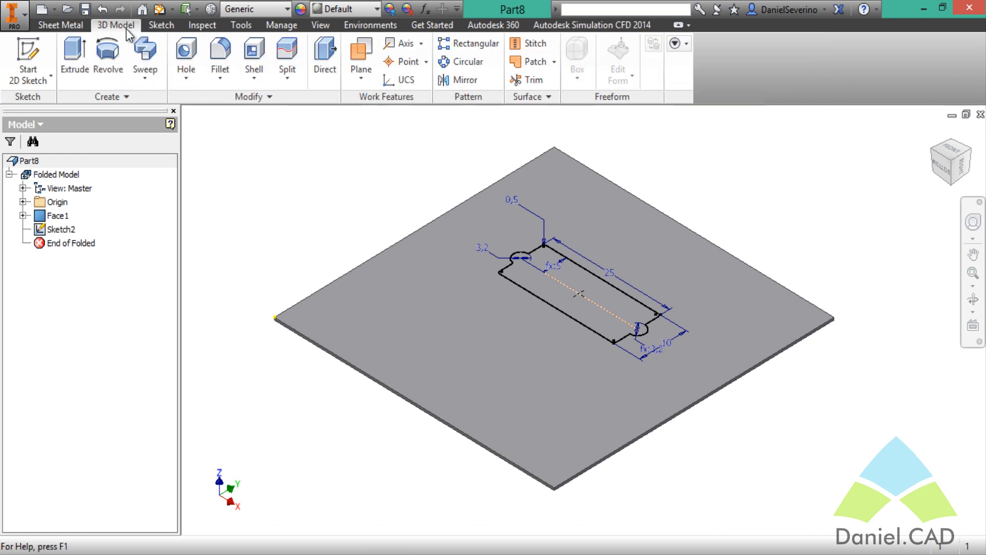
{"action": "left_click", "coordinate": [81, 52]}
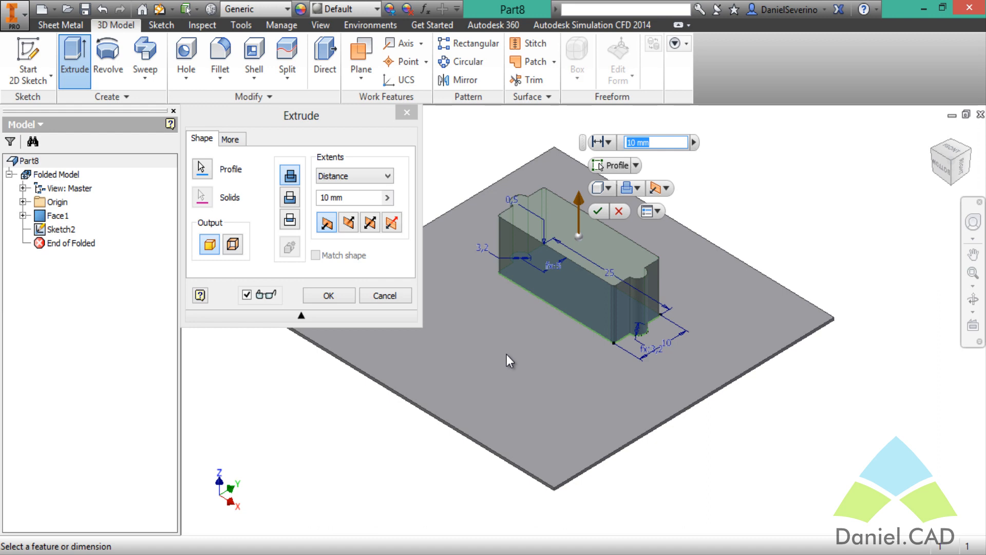
{"action": "left_click", "coordinate": [292, 196]}
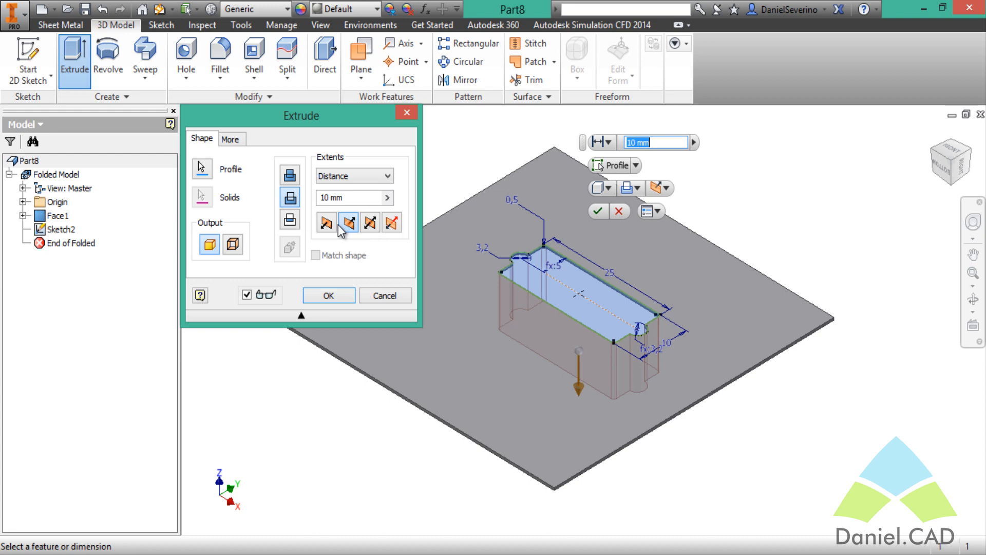
{"action": "left_click", "coordinate": [387, 197]}
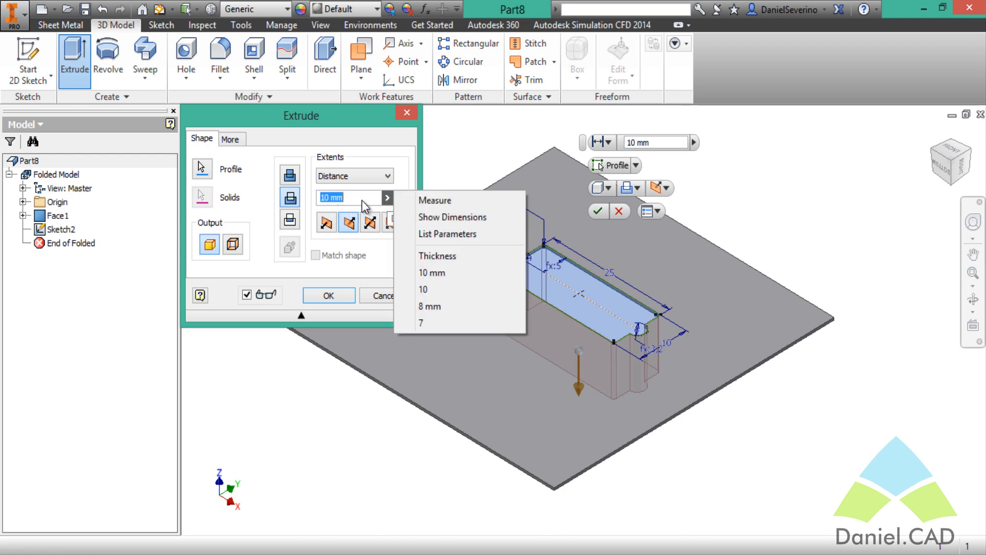
{"action": "left_click", "coordinate": [435, 233]}
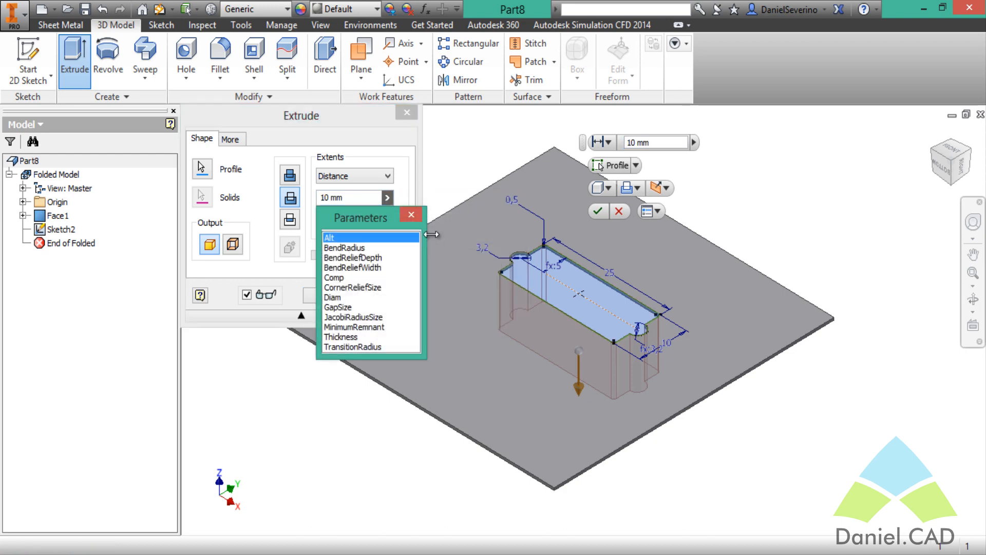
{"action": "left_click", "coordinate": [341, 337]}
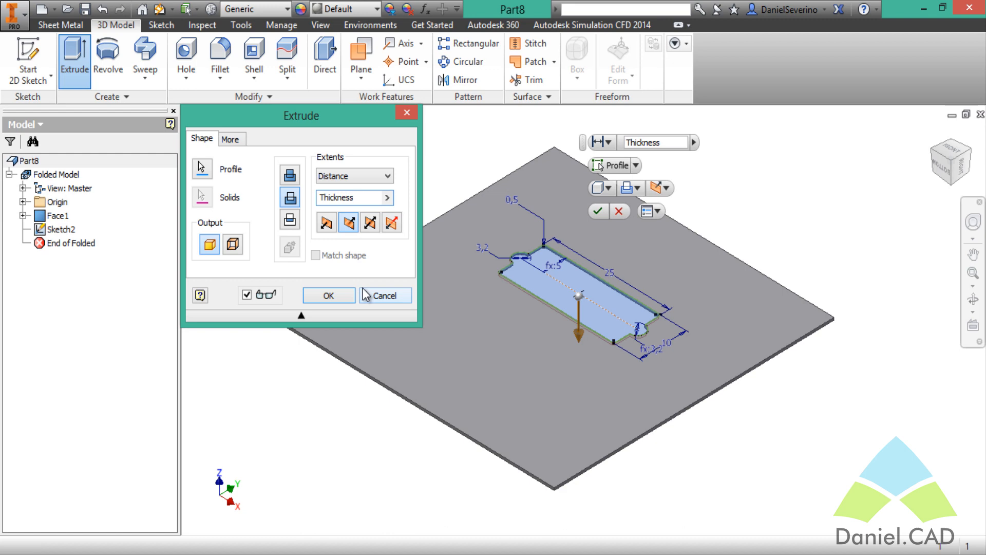
{"action": "left_click", "coordinate": [335, 292]}
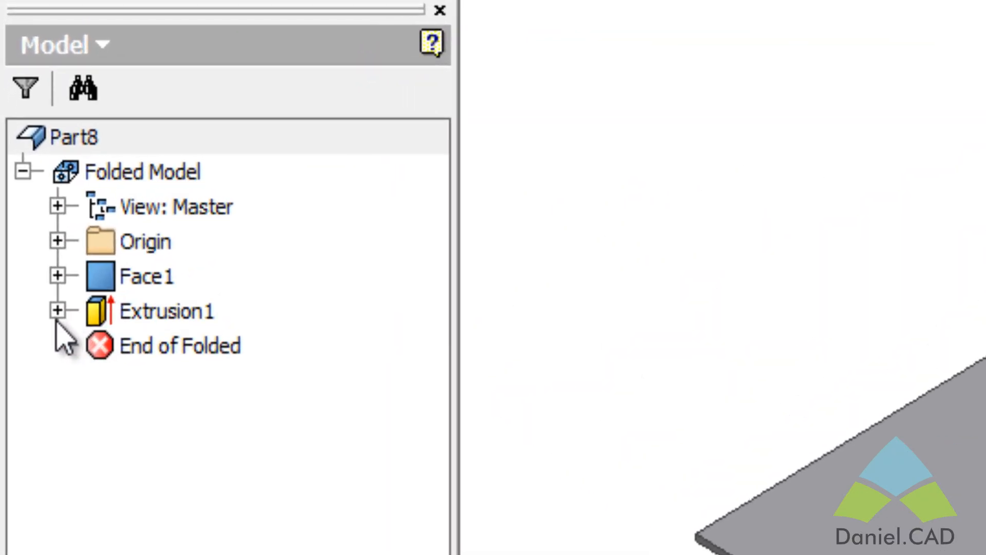
Share Sketch2 from under Extrusion1 and clear the selection
{"action": "left_click", "coordinate": [57, 312]}
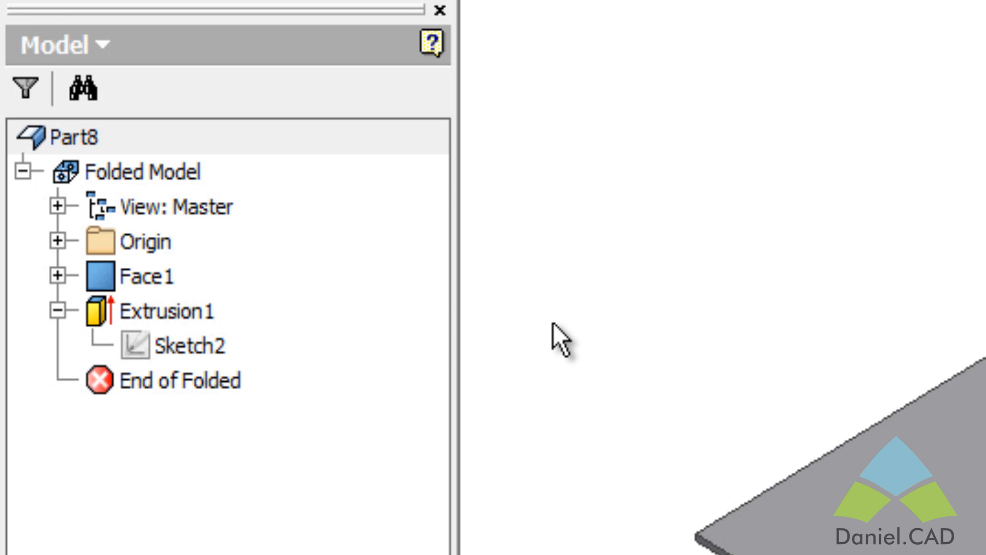
{"action": "right_click", "coordinate": [192, 354]}
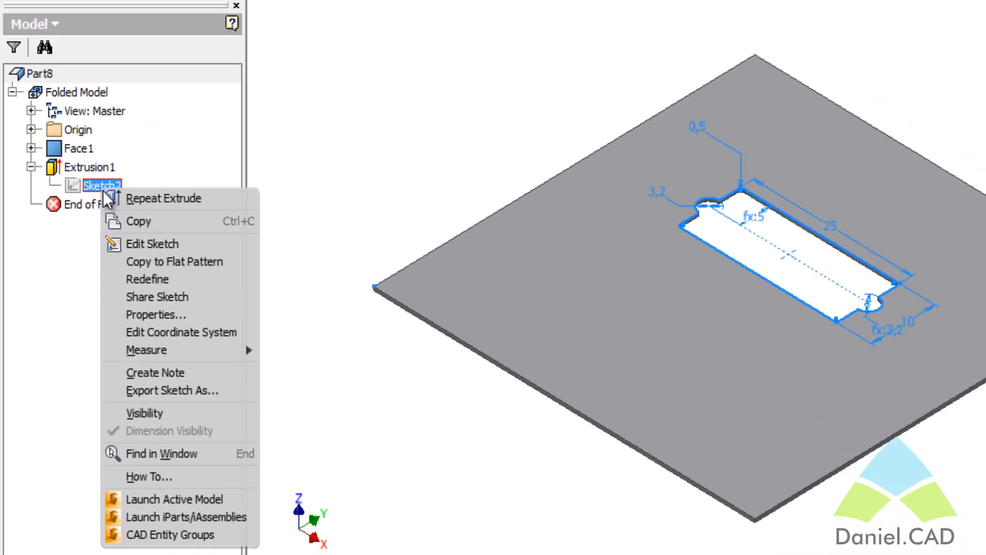
{"action": "left_click", "coordinate": [194, 303]}
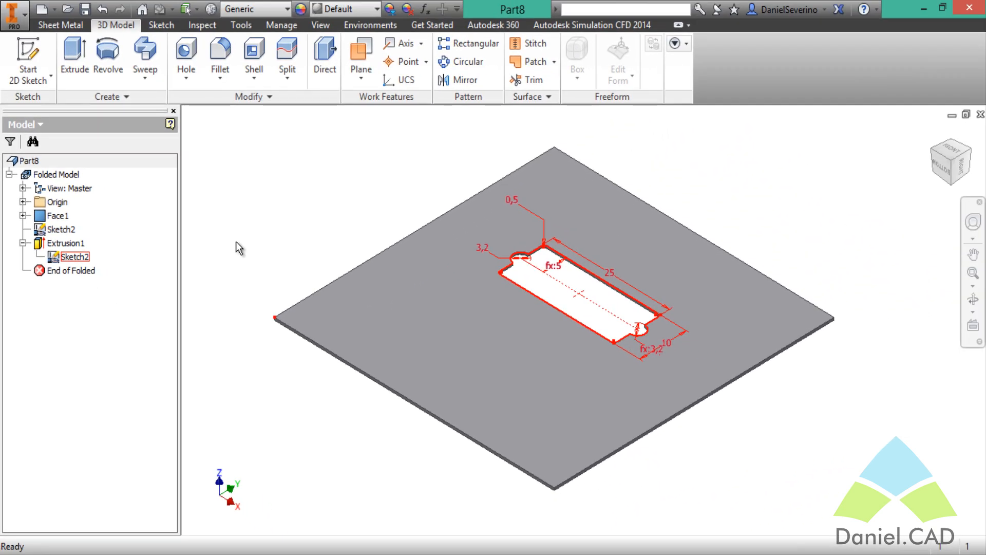
{"action": "left_click", "coordinate": [236, 242]}
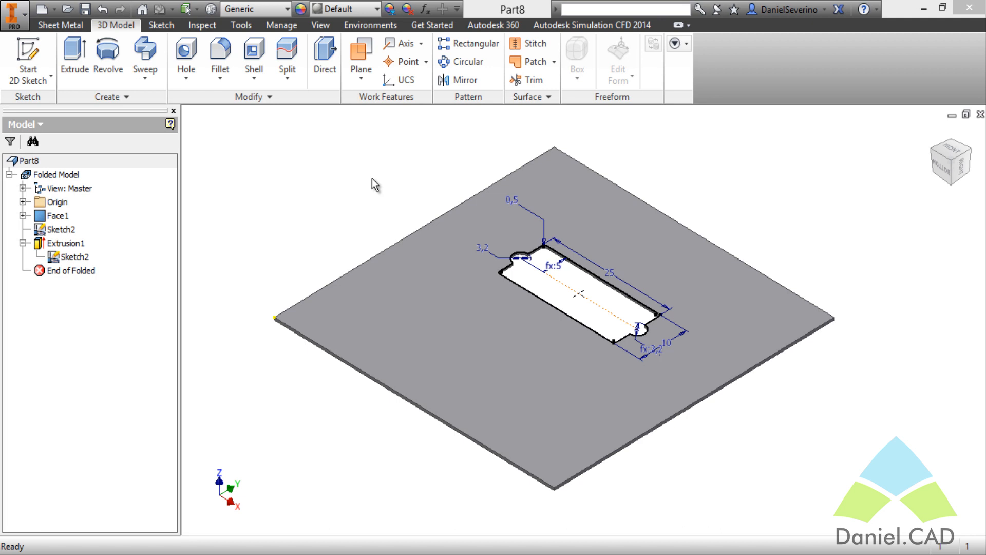
{"action": "left_click", "coordinate": [303, 224]}
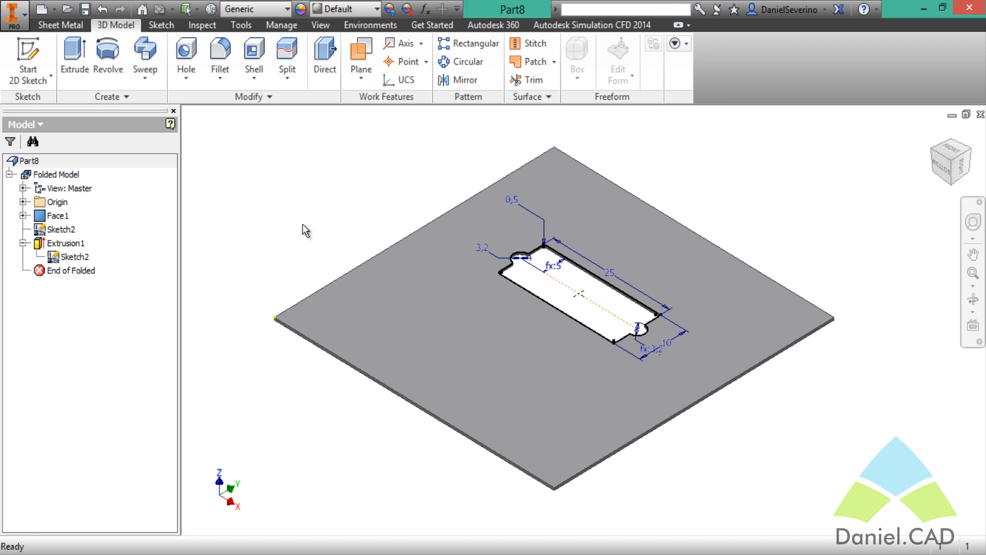
Start Extract iFeature with the Sheet Metal Punch iFeature type and move the dialog clear of the plate's cutout
{"action": "left_click", "coordinate": [283, 26]}
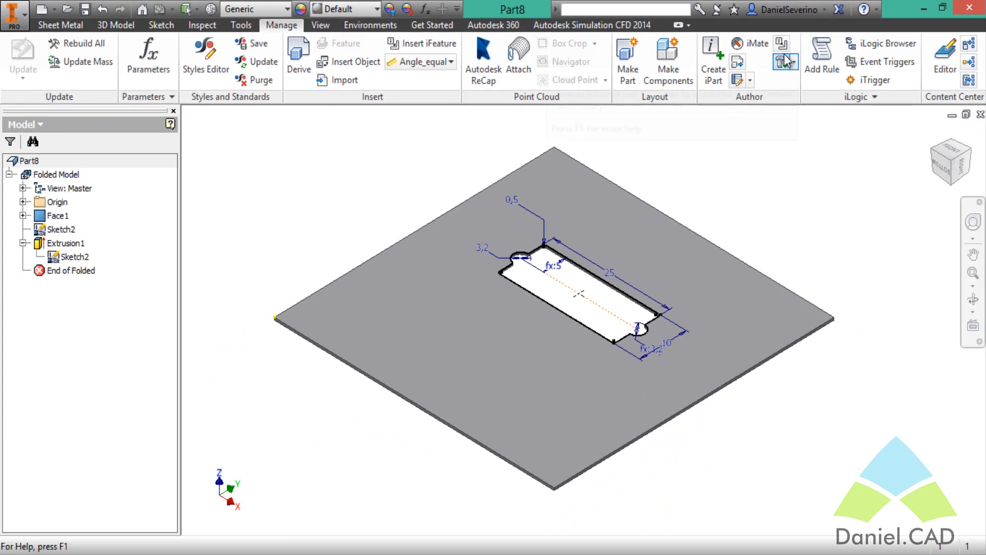
{"action": "left_click", "coordinate": [789, 61]}
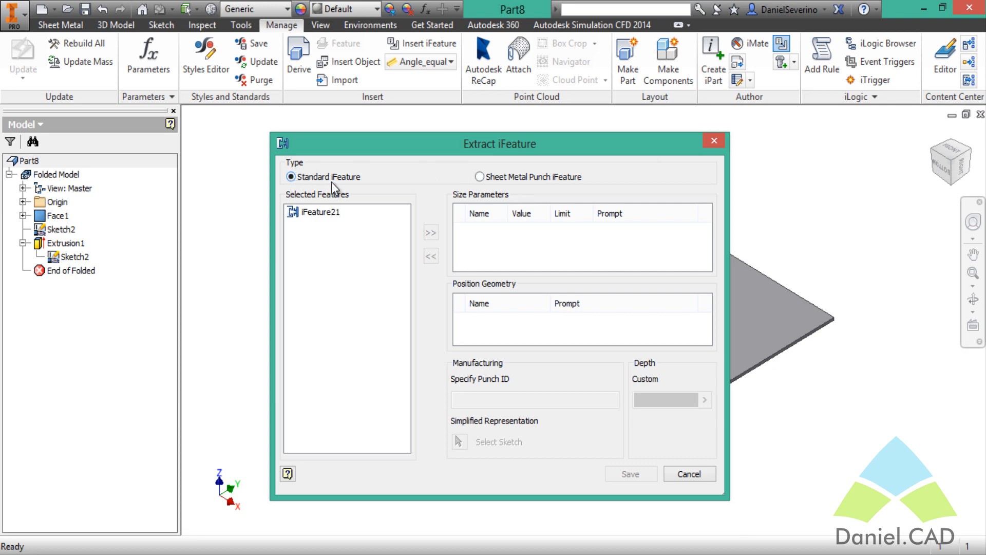
{"action": "left_click", "coordinate": [493, 179]}
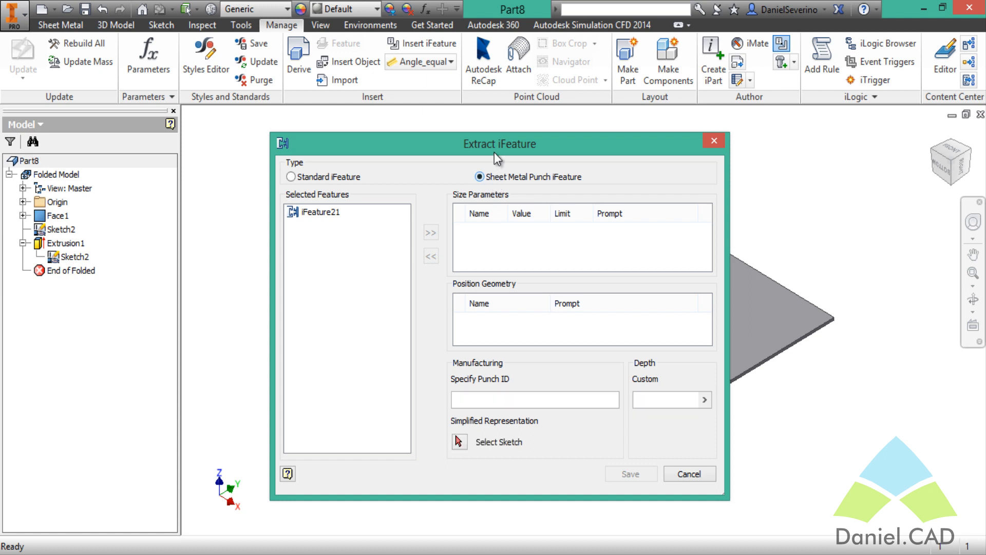
{"action": "middle_click_drag", "start_coordinate": [854, 310], "coordinate": [646, 307]}
{"action": "left_click_drag", "start_coordinate": [507, 138], "coordinate": [732, 128]}
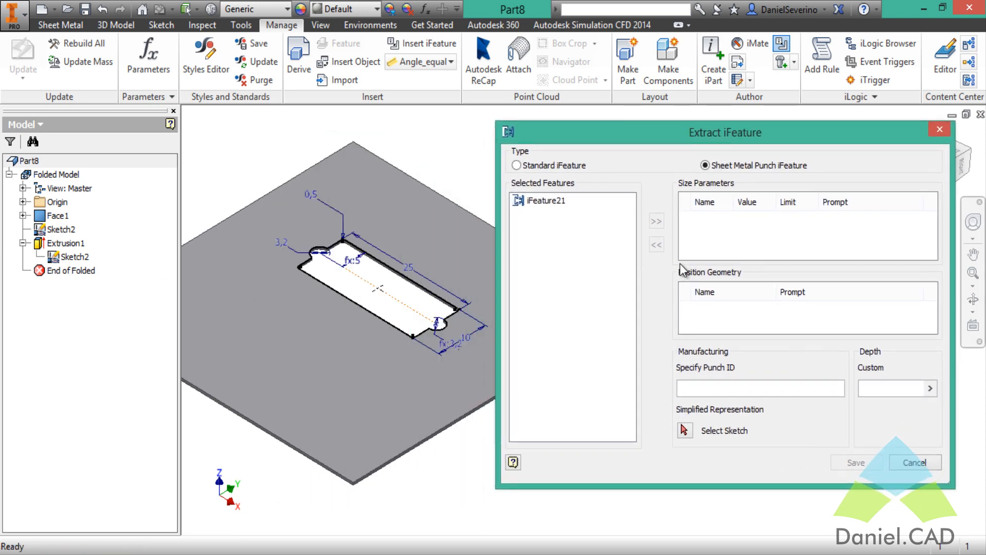
Select Extrusion1 as the feature to extract and Sketch2 as its simplified representation
{"action": "left_click", "coordinate": [75, 247]}
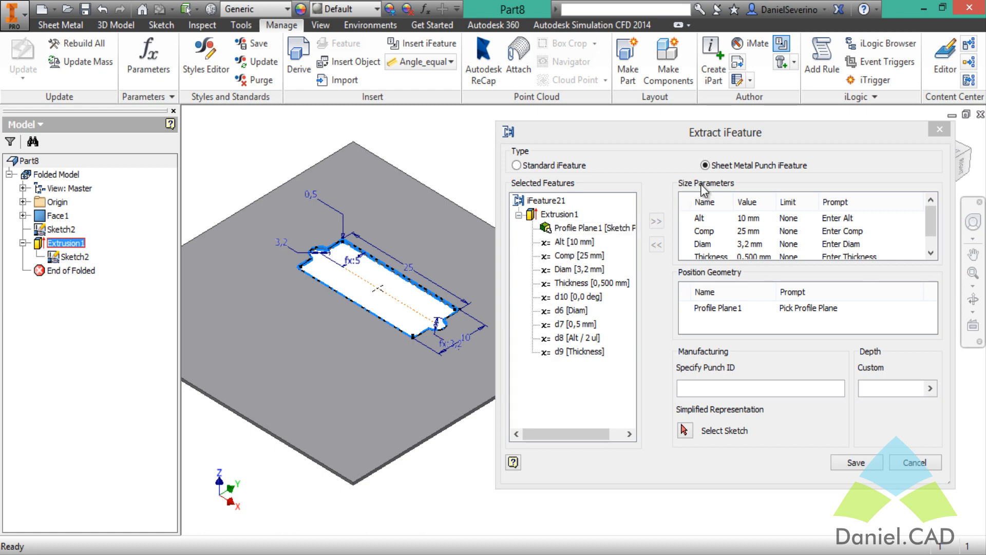
{"action": "left_click", "coordinate": [932, 226]}
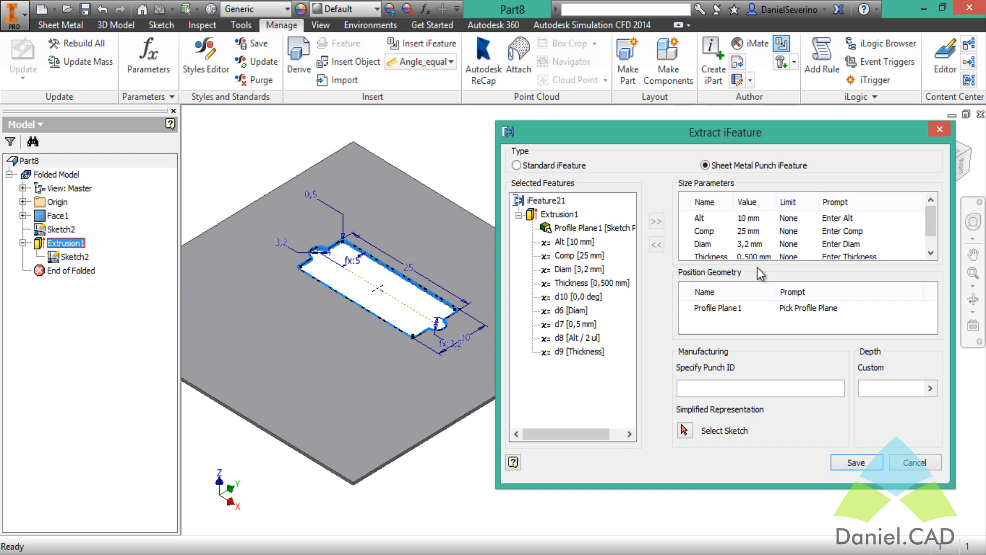
{"action": "left_click", "coordinate": [688, 432]}
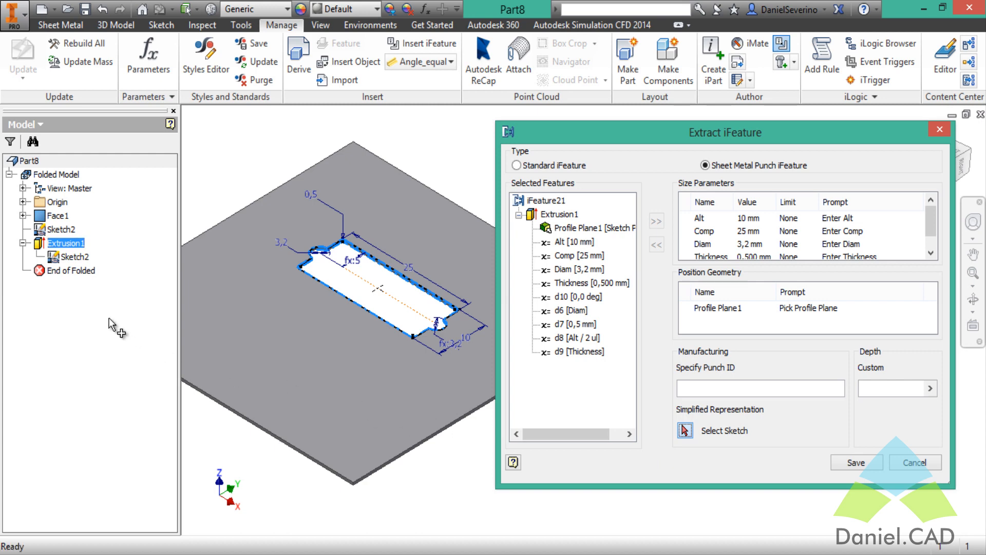
{"action": "left_click", "coordinate": [79, 260]}
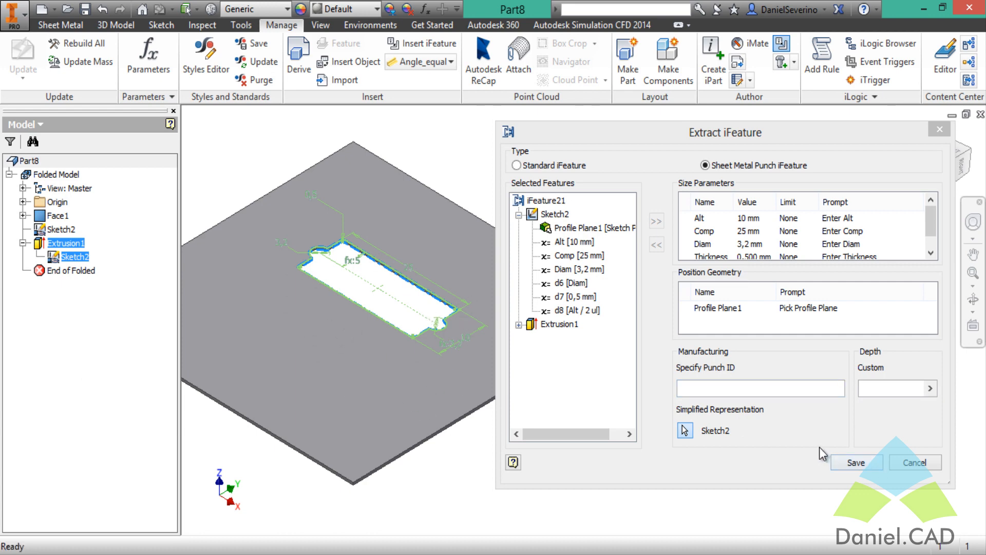
Save the extracted iFeature as EntragaVGA in the catalog's Punches folder
{"action": "key", "text": "End"}
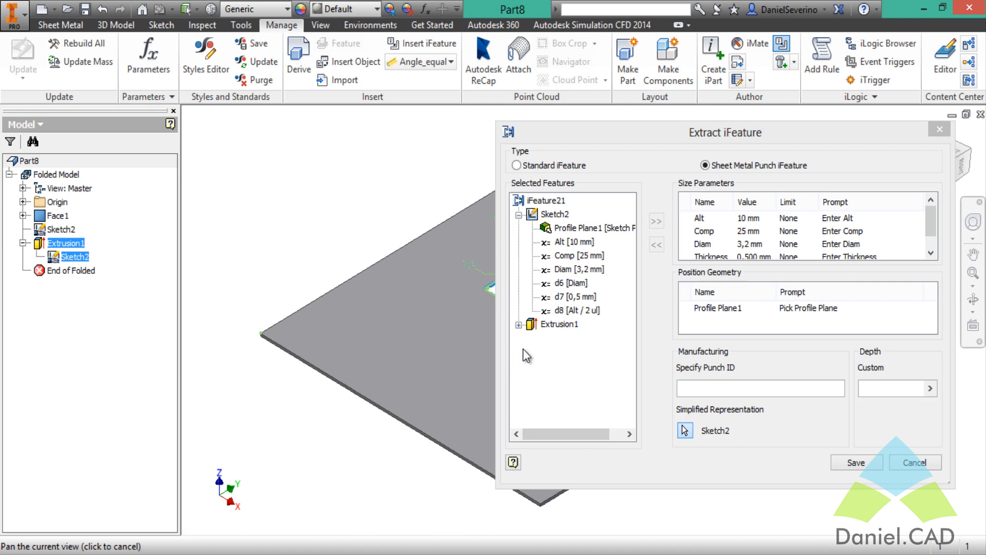
{"action": "left_click_drag", "start_coordinate": [757, 134], "coordinate": [646, 130]}
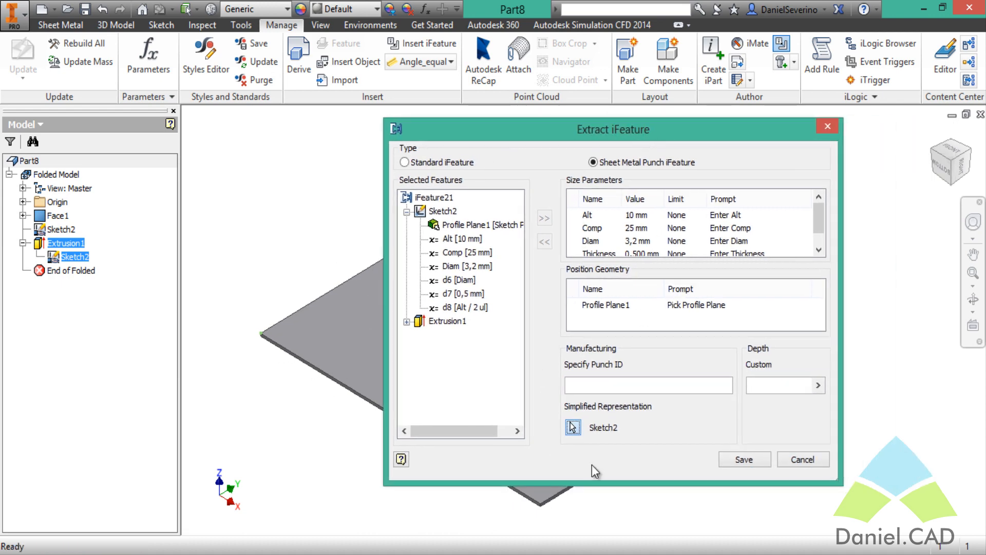
{"action": "left_click", "coordinate": [754, 464]}
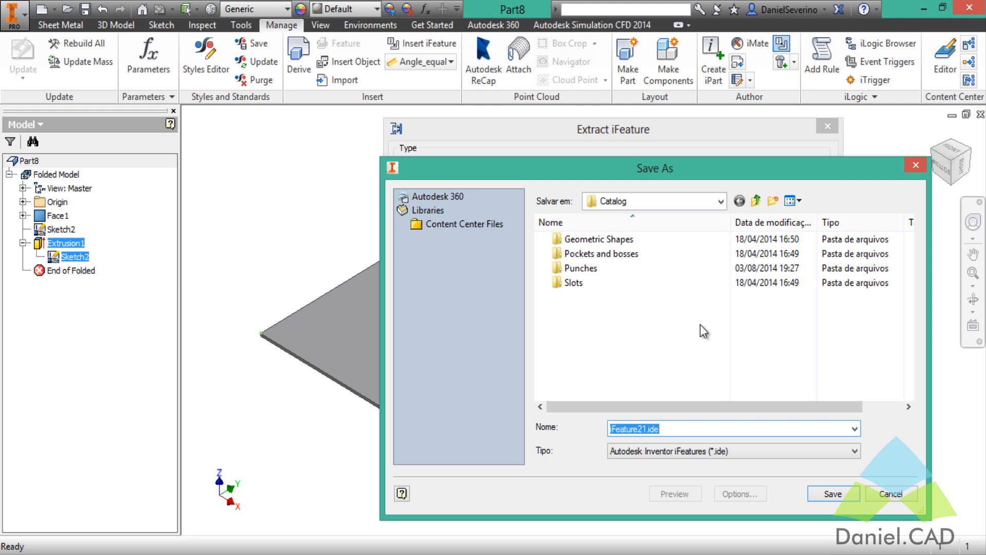
{"action": "double_click", "coordinate": [582, 268]}
{"action": "left_click", "coordinate": [677, 430]}
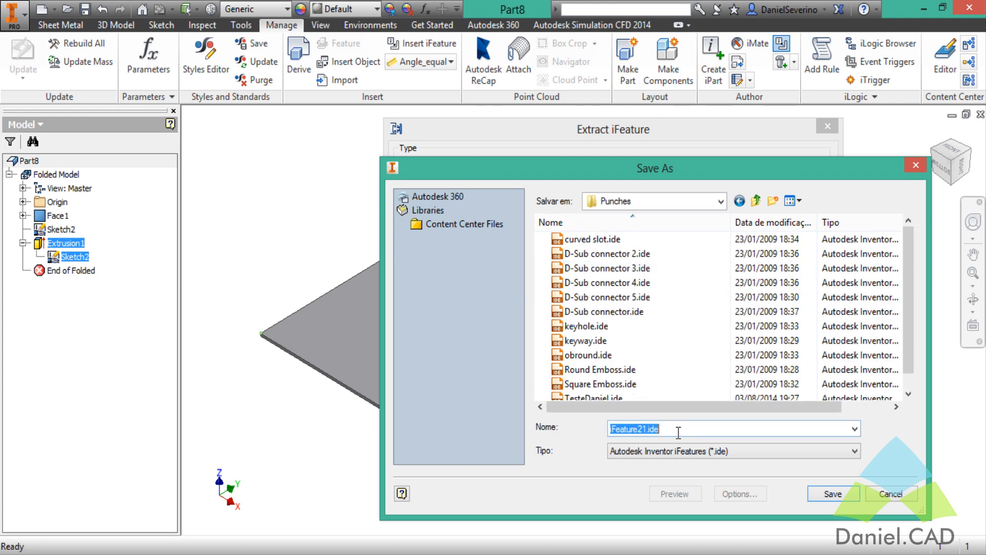
{"action": "type", "text": "EntragaVGA"}
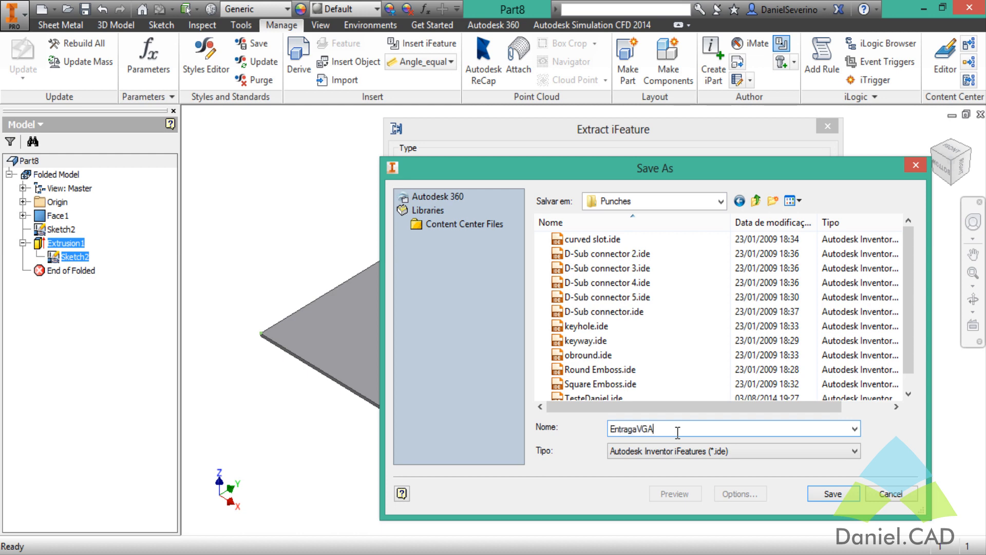
{"action": "left_click", "coordinate": [832, 493]}
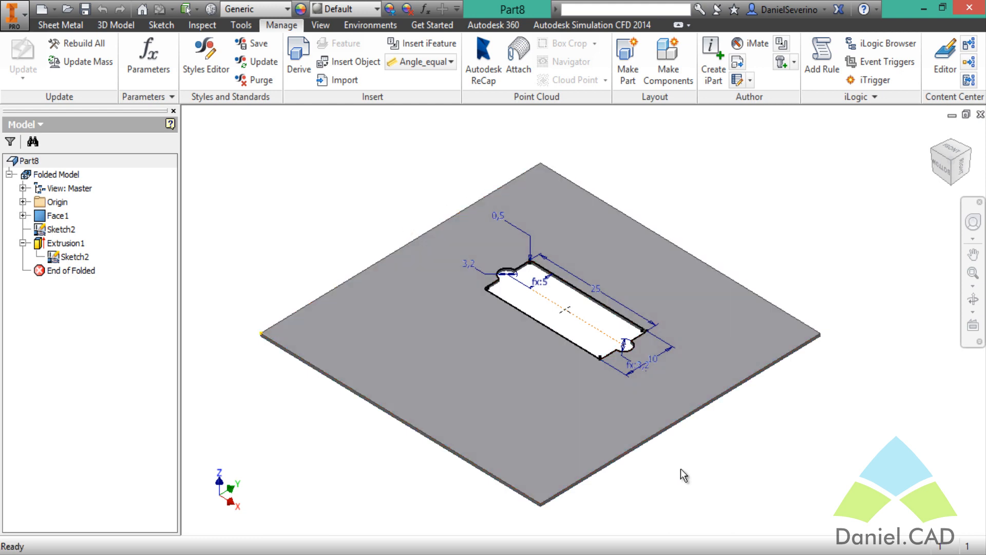
Save the part file as Entrada VGA in the Peças Inventor YouTube folder
{"action": "left_click", "coordinate": [85, 9]}
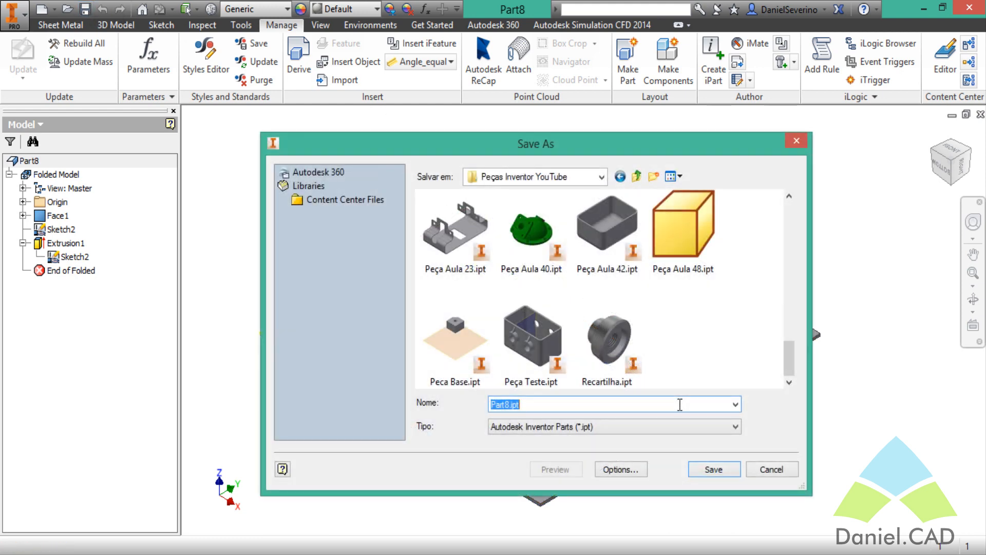
{"action": "type", "text": "Entrada"}
{"action": "type", "text": "Entrada VGA"}
{"action": "left_click", "coordinate": [715, 469]}
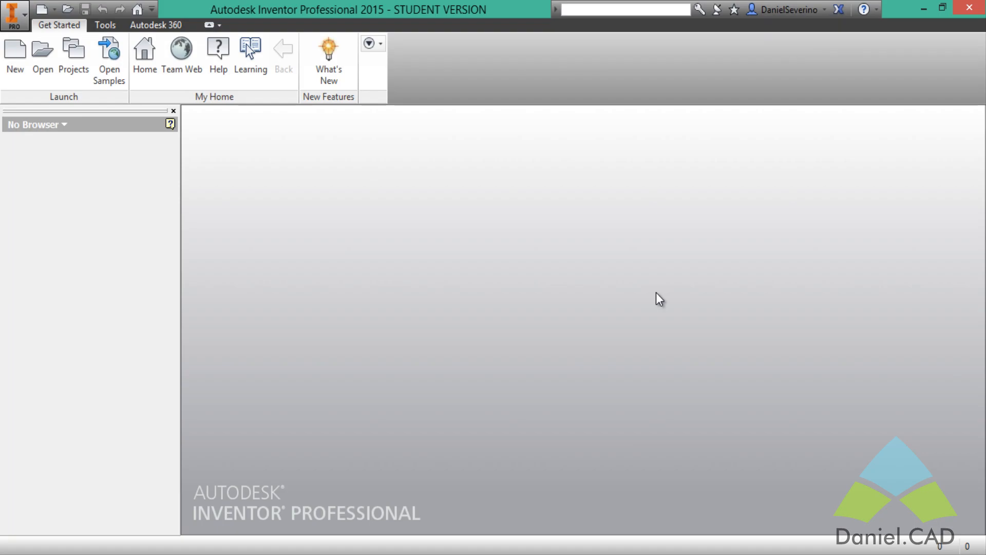
Create a new part from the metric Sheet Metal (mm).ipt template and start a sketch on the XY plane
{"action": "left_click", "coordinate": [15, 54]}
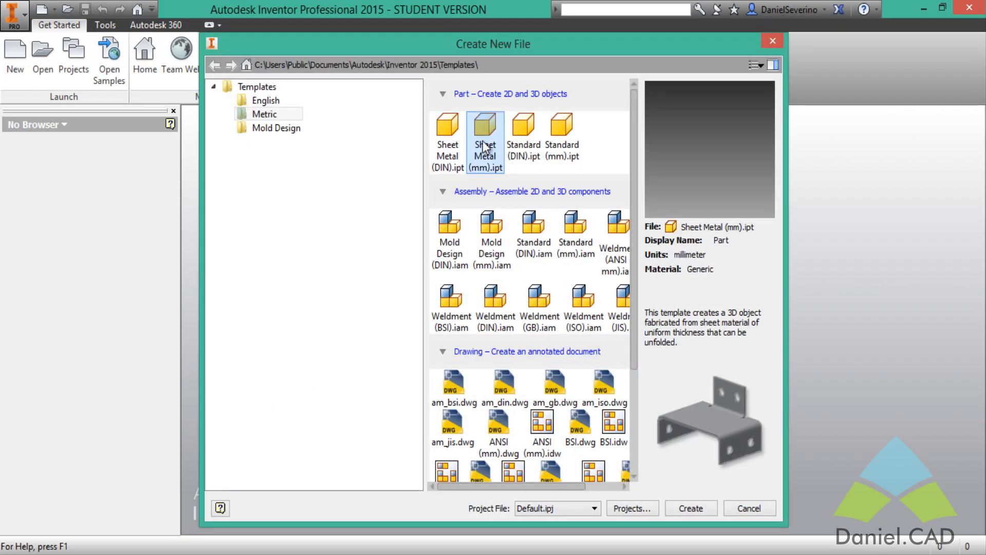
{"action": "left_click", "coordinate": [688, 508]}
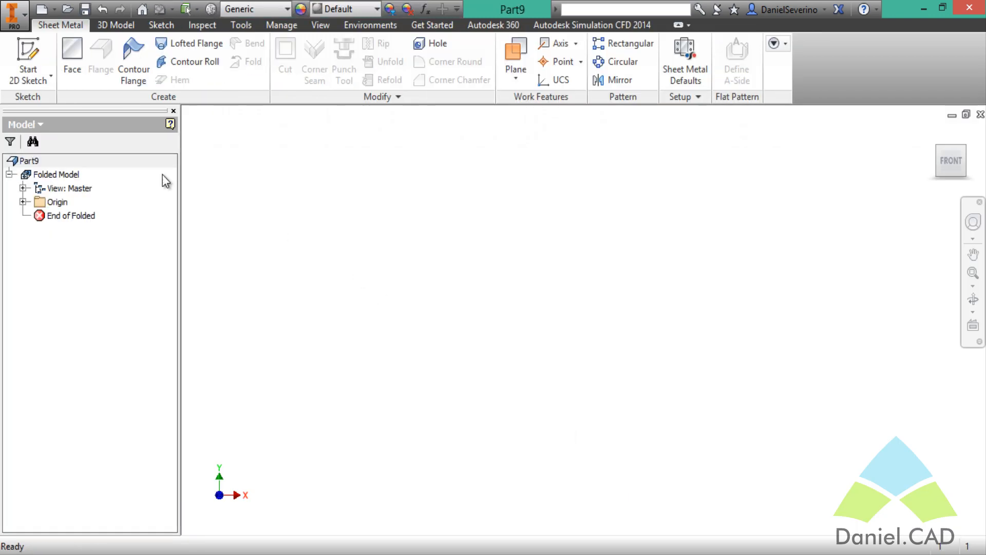
{"action": "left_click", "coordinate": [28, 56]}
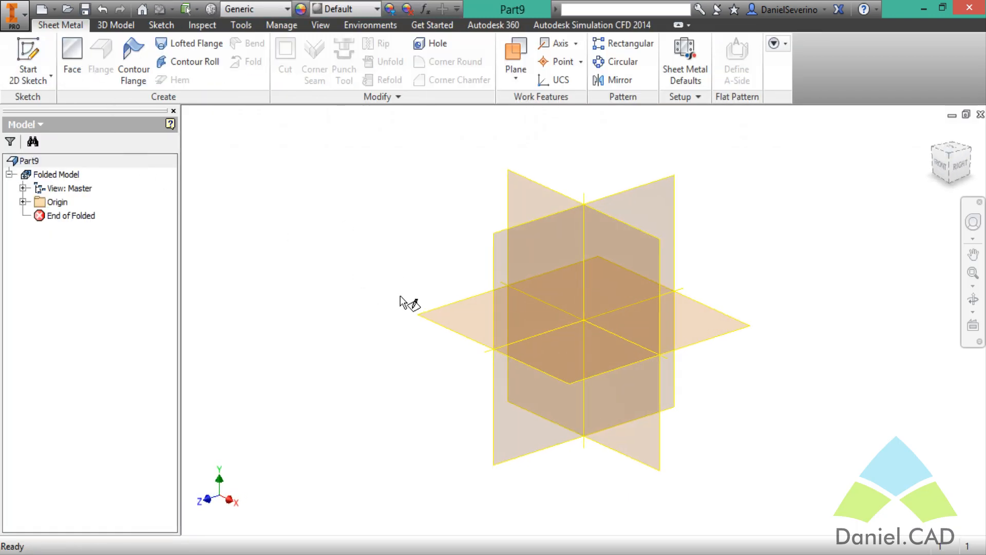
{"action": "left_click", "coordinate": [456, 318]}
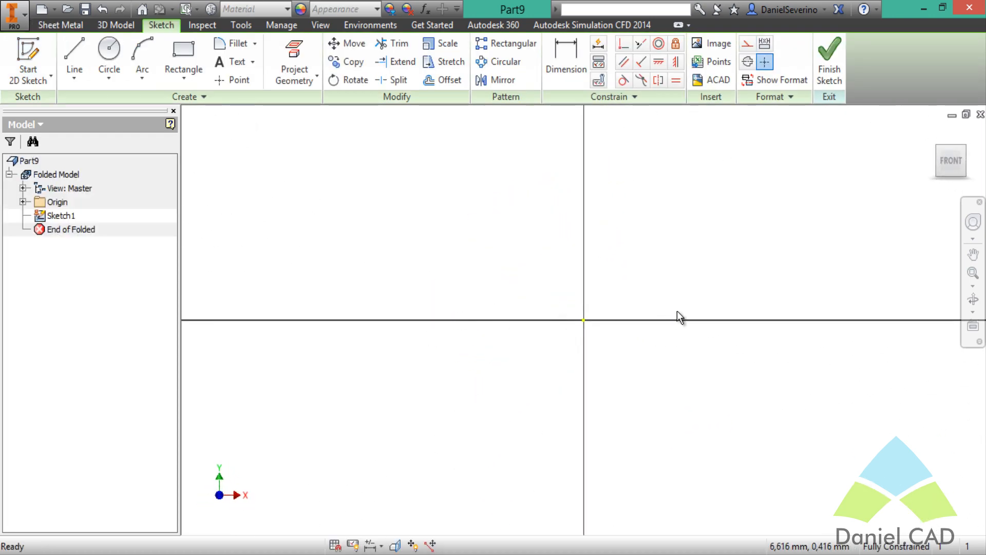
Draw a rectangle from the origin, 80 mm wide and 160 mm high
{"action": "middle_click_drag", "start_coordinate": [706, 266], "coordinate": [491, 328]}
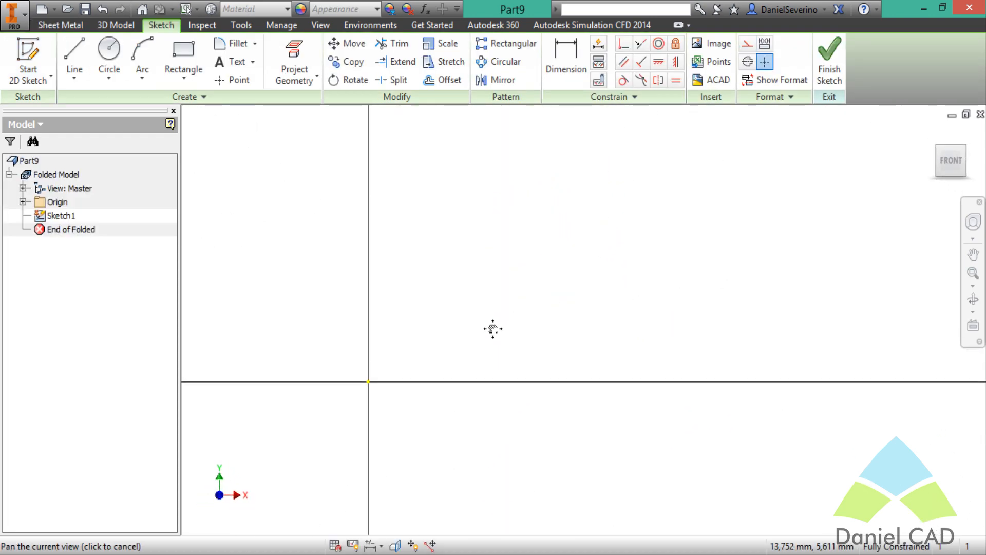
{"action": "left_click", "coordinate": [188, 57]}
{"action": "left_click", "coordinate": [368, 381]}
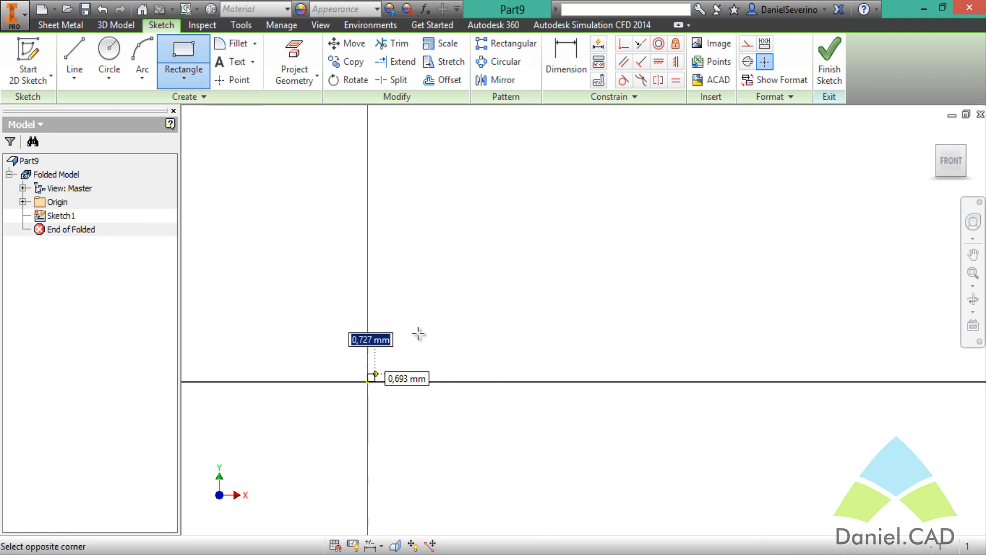
{"action": "type", "text": "80"}
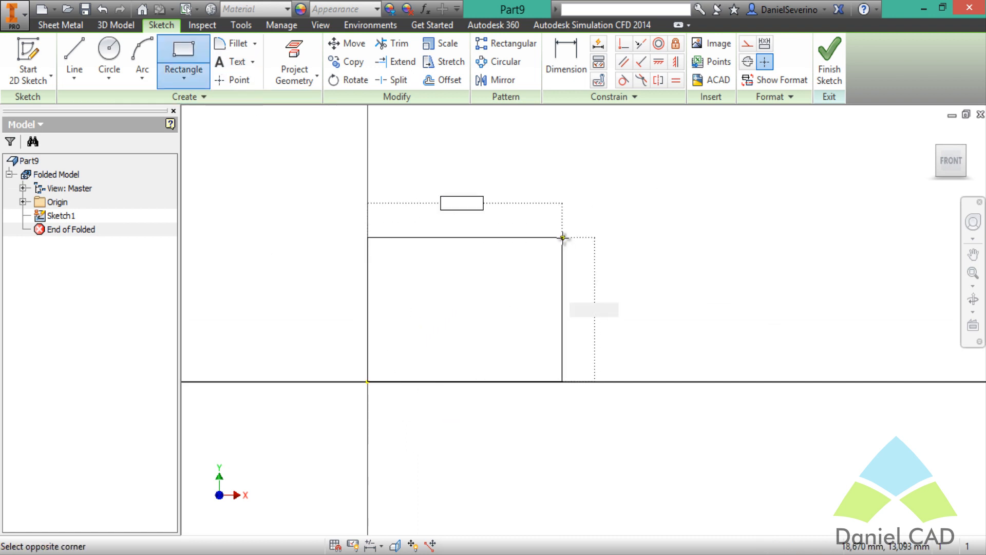
{"action": "key", "text": "Tab"}
{"action": "type", "text": "170"}
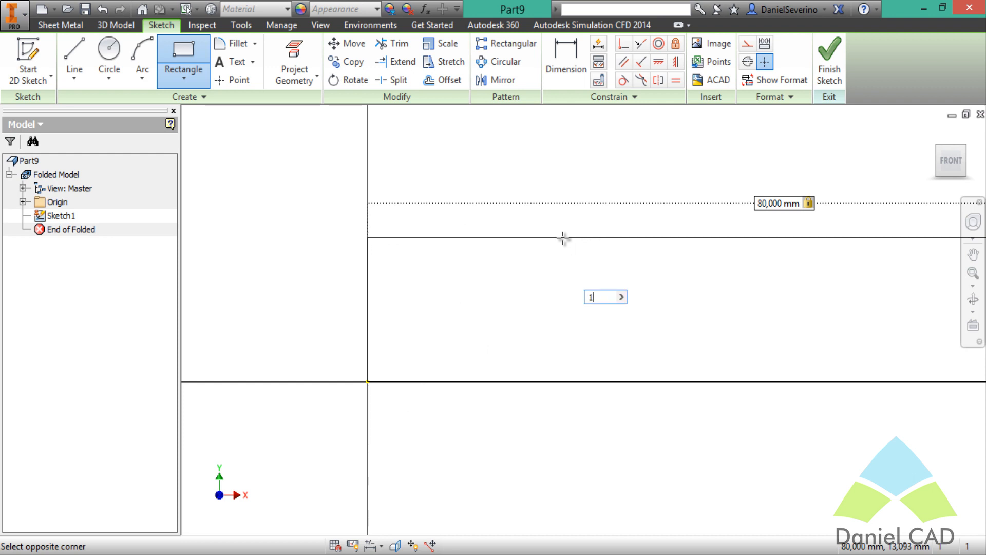
{"action": "key", "text": "Return"}
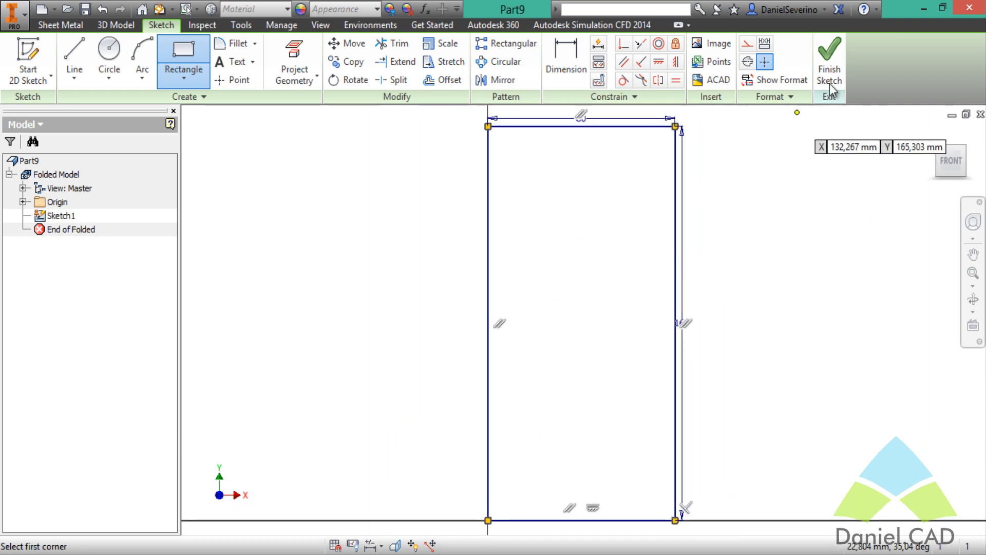
Finish the sketch and turn the rectangle into a sheet metal plate with Face
{"action": "left_click", "coordinate": [835, 61]}
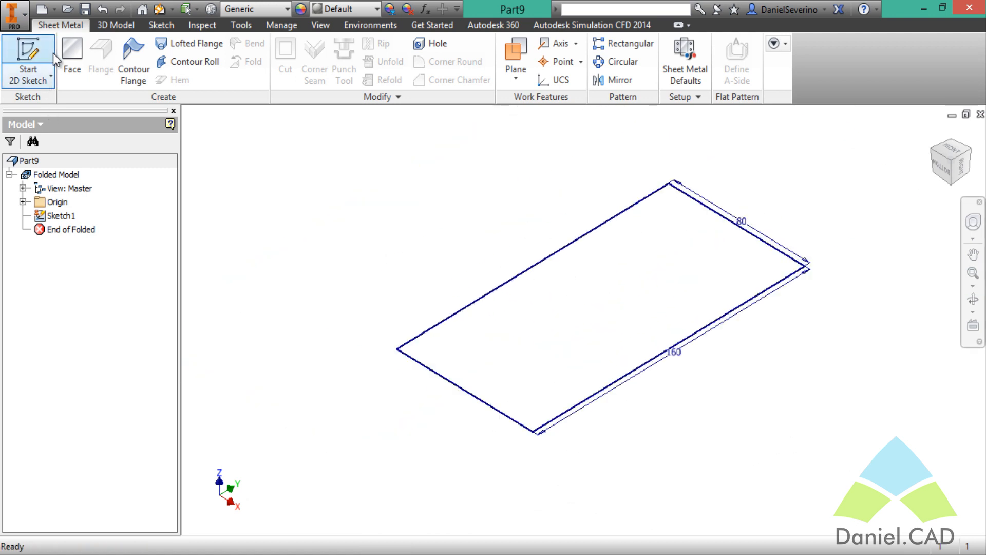
{"action": "left_click", "coordinate": [71, 59]}
{"action": "left_click", "coordinate": [282, 336]}
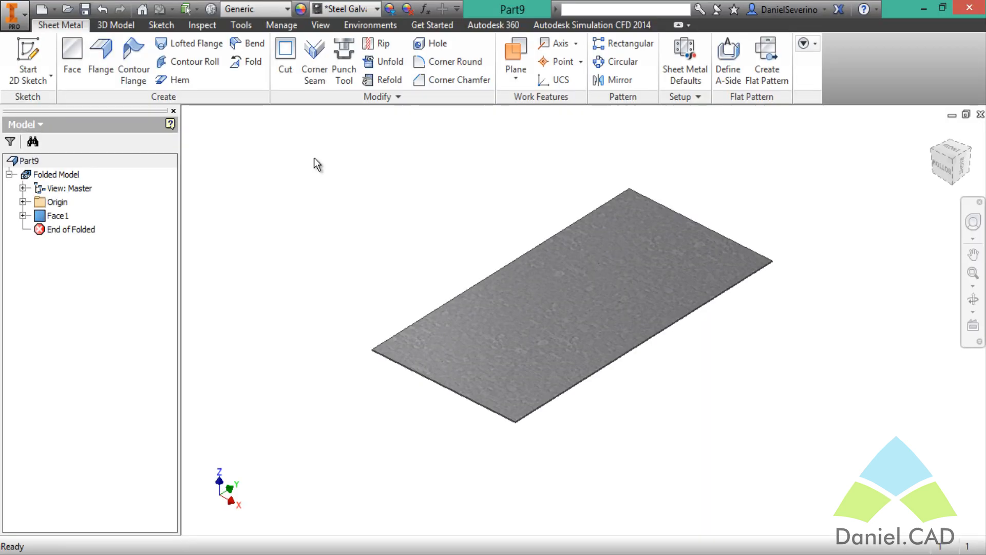
Start a sketch on the plate's front face and place a point about 21 mm from its left edge and 20 mm below its upper edge
{"action": "key", "text": "Page_Up"}
{"action": "left_click", "coordinate": [584, 286]}
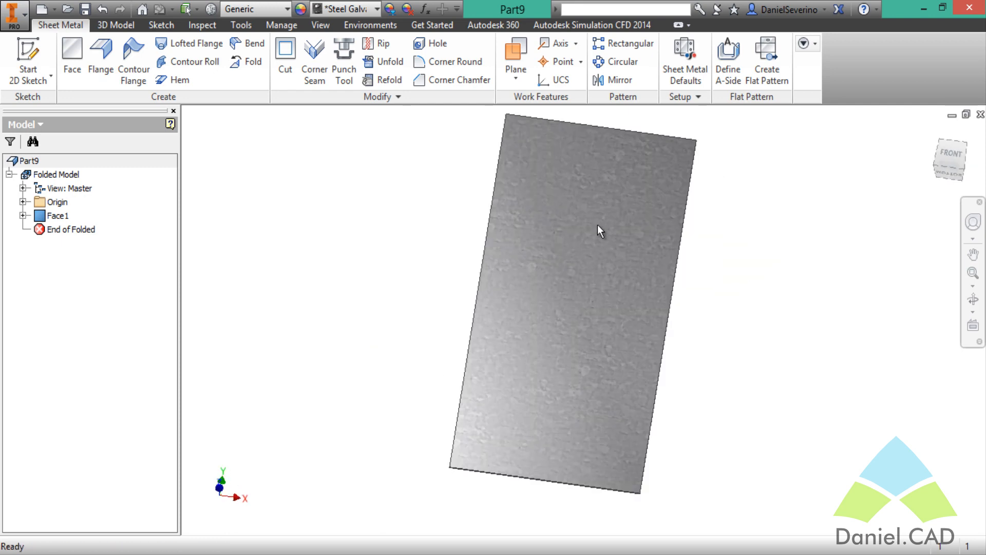
{"action": "key", "text": "s"}
{"action": "left_click", "coordinate": [577, 192]}
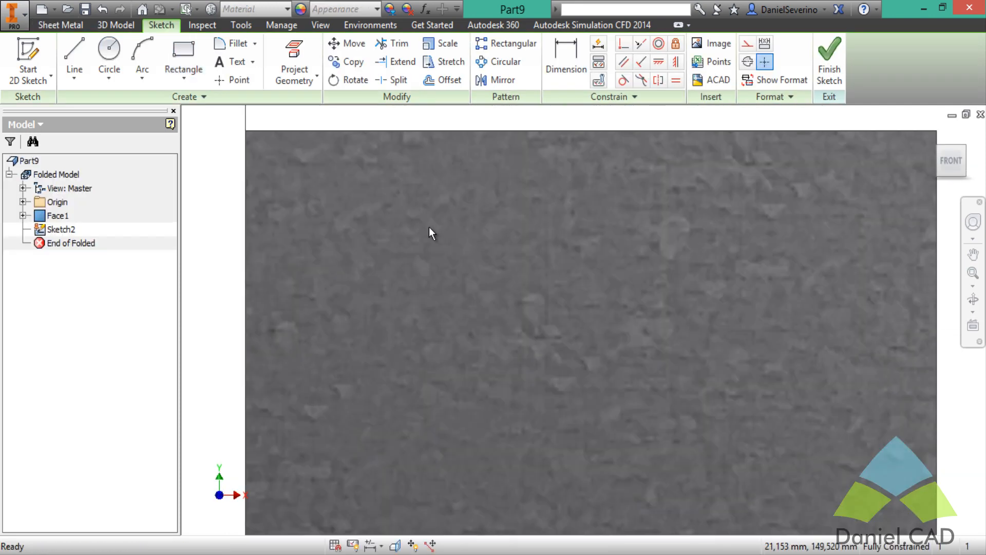
{"action": "left_click", "coordinate": [232, 80]}
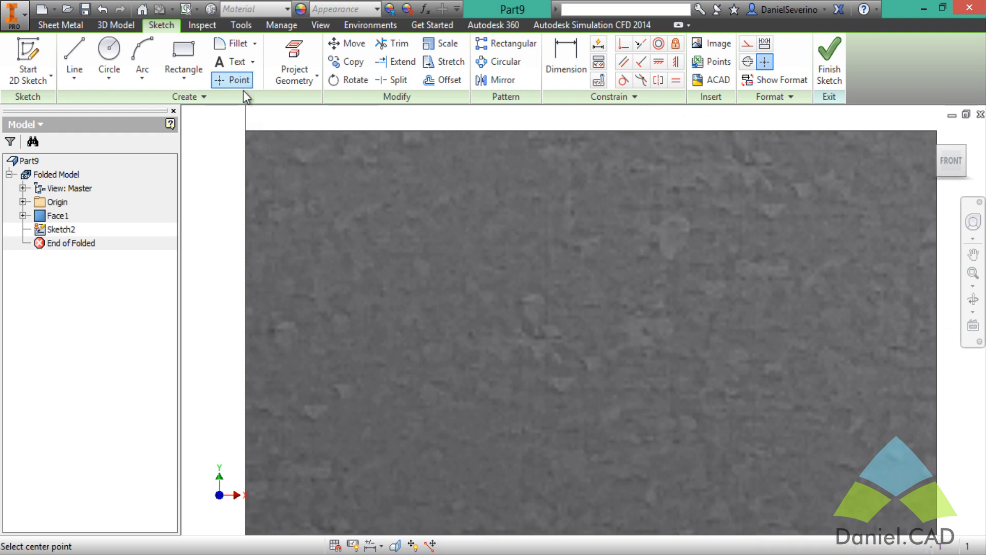
{"action": "left_click", "coordinate": [428, 316]}
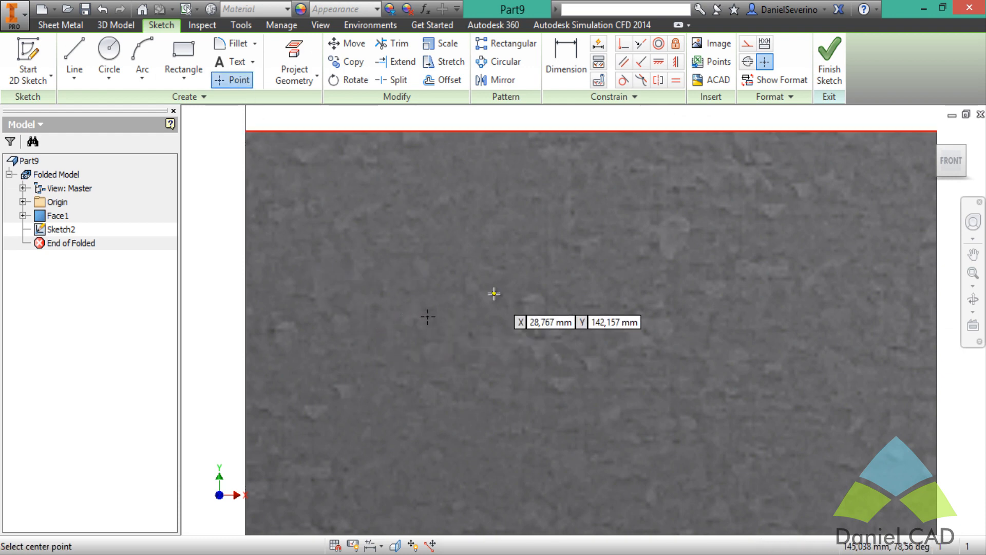
Dimension the sketch point 30 mm from the plate's left edge and 15 mm from its upper edge
{"action": "key", "text": "d"}
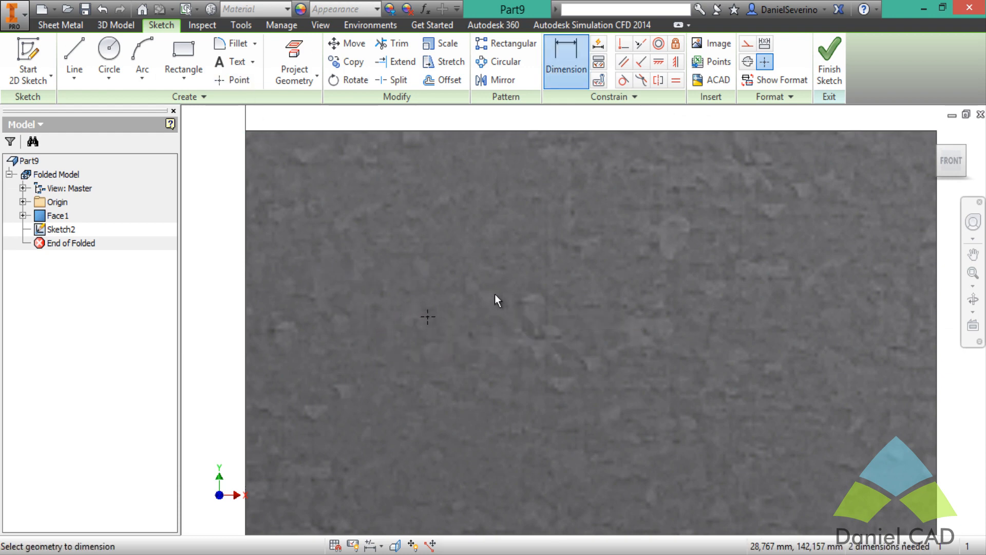
{"action": "left_click", "coordinate": [246, 306]}
{"action": "left_click", "coordinate": [428, 317]}
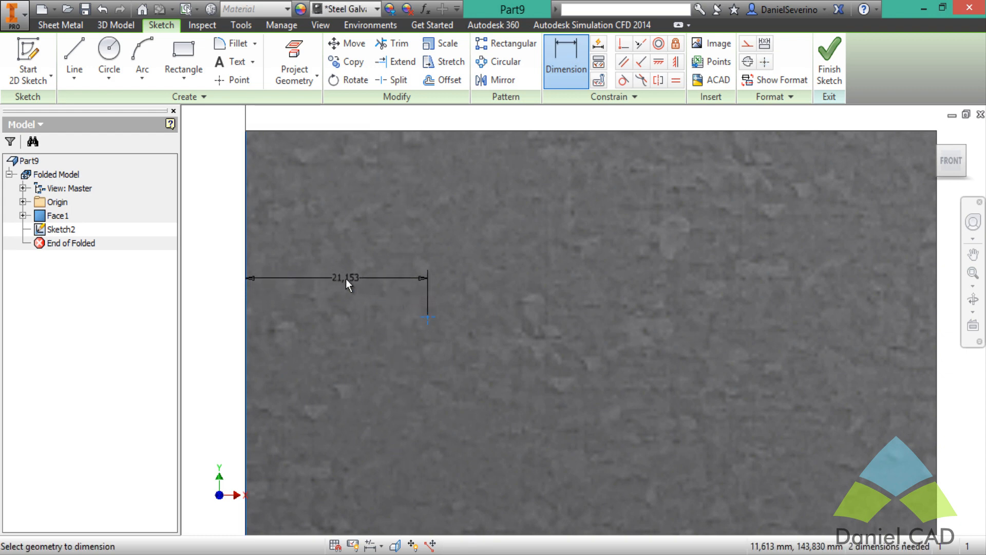
{"action": "left_click", "coordinate": [346, 278]}
{"action": "type", "text": "30"}
{"action": "key", "text": "Return"}
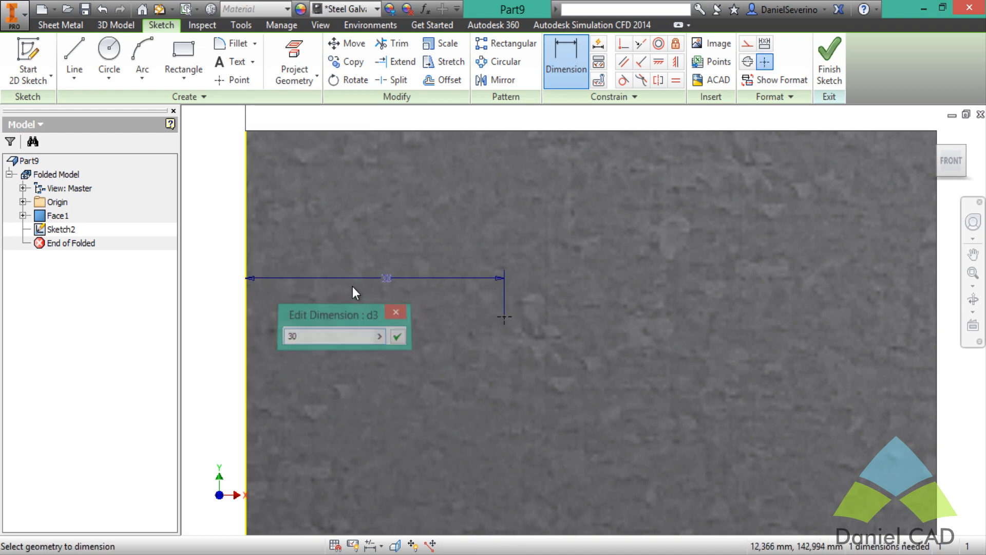
{"action": "left_click", "coordinate": [543, 131]}
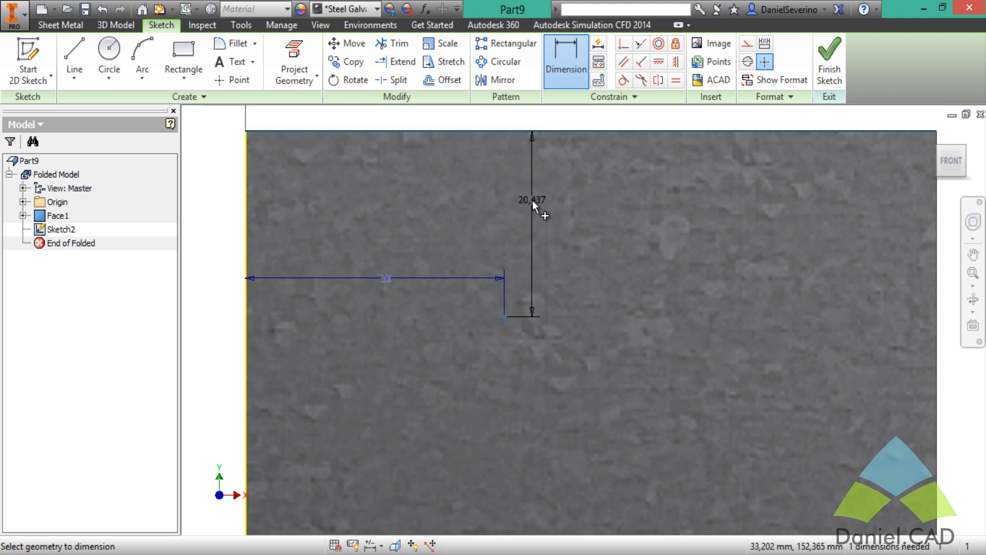
{"action": "left_click", "coordinate": [542, 203]}
{"action": "type", "text": "15"}
{"action": "key", "text": "Return"}
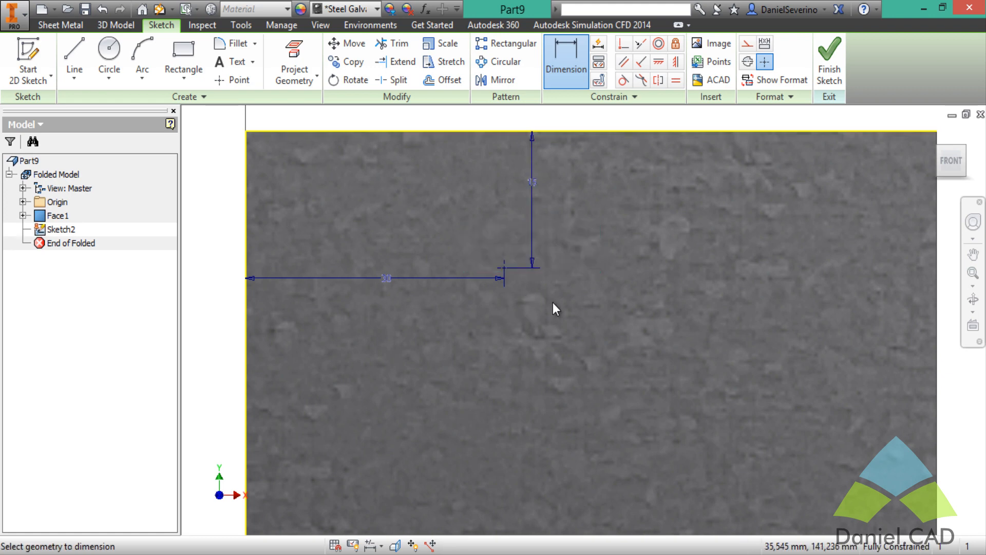
Finish the sketch, load EntragaVGA.ide from the Punches folder with Punch Tool, and move the dialog clear of the punch preview
{"action": "left_click", "coordinate": [829, 57]}
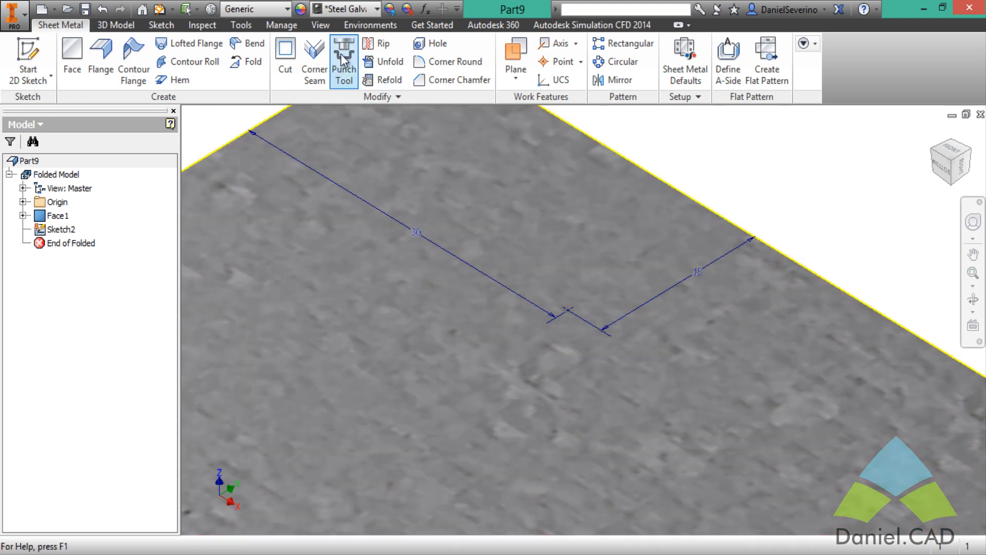
{"action": "left_click", "coordinate": [340, 54]}
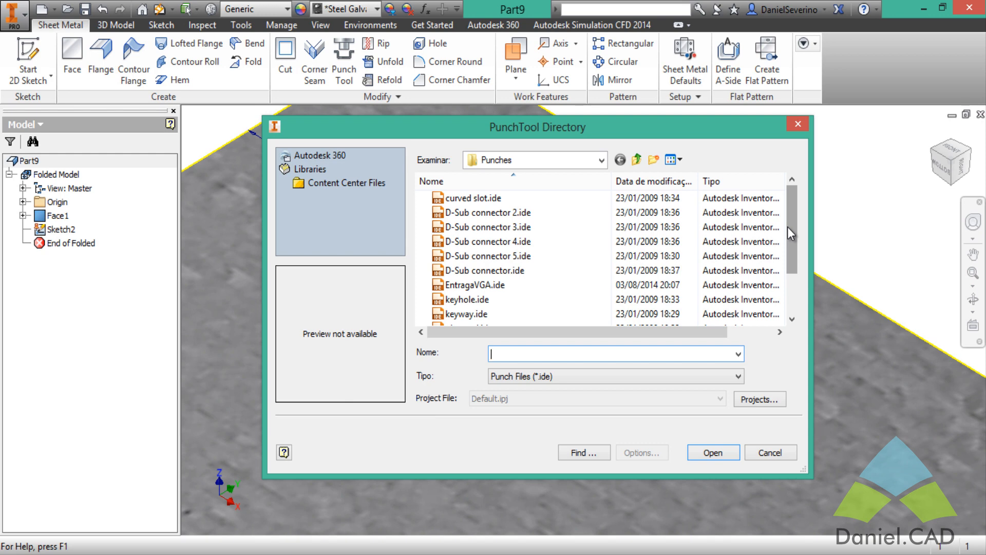
{"action": "left_click_drag", "start_coordinate": [788, 228], "coordinate": [795, 267]}
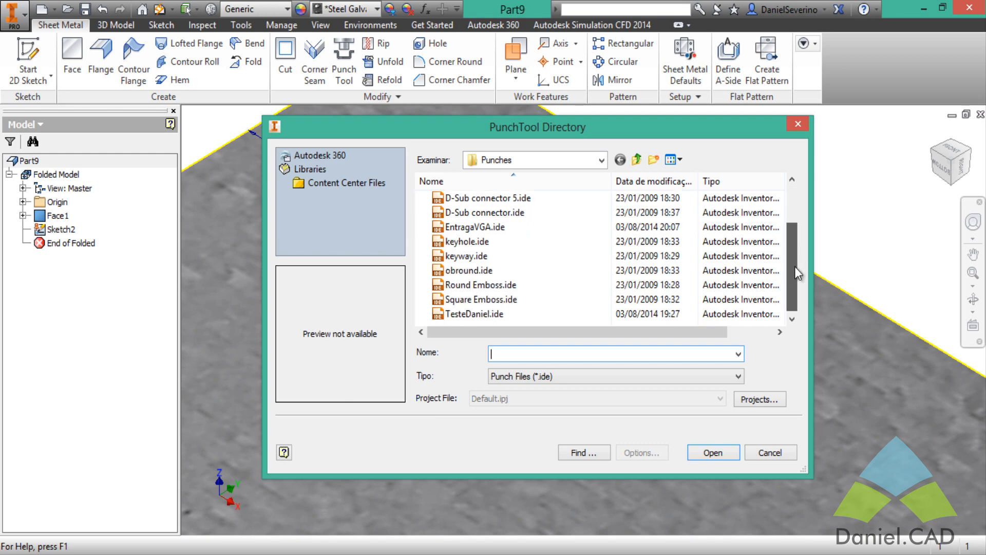
{"action": "left_click", "coordinate": [493, 227]}
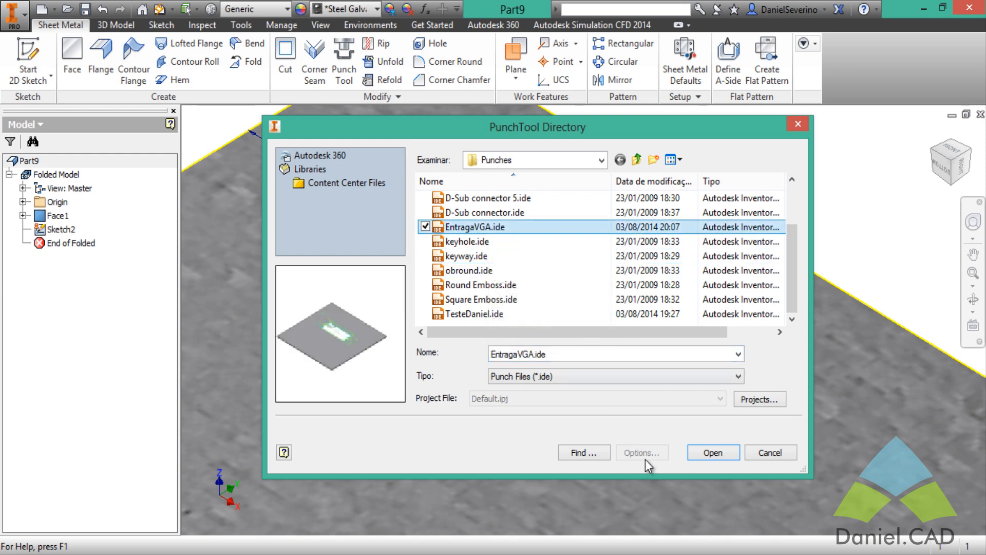
{"action": "left_click", "coordinate": [699, 453]}
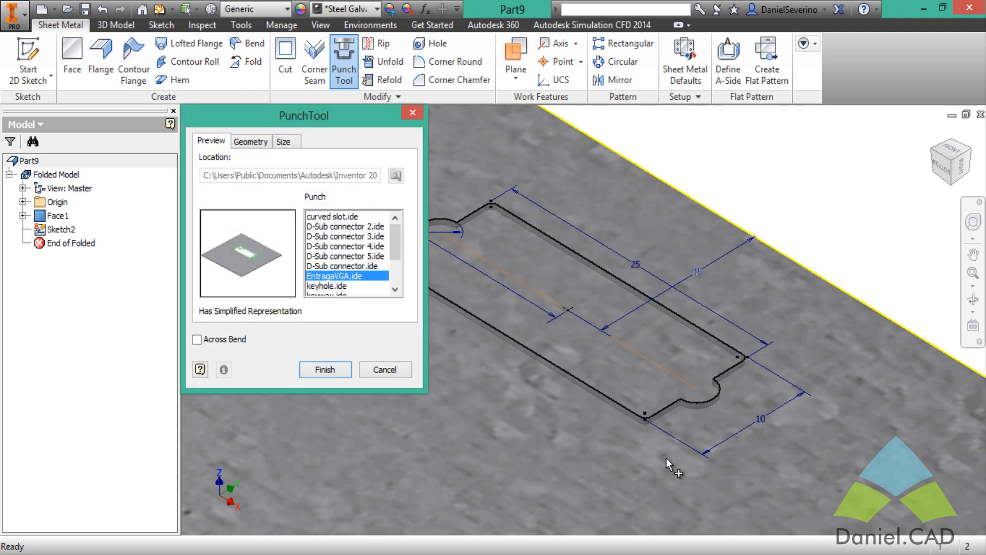
{"action": "left_click_drag", "start_coordinate": [346, 119], "coordinate": [304, 170]}
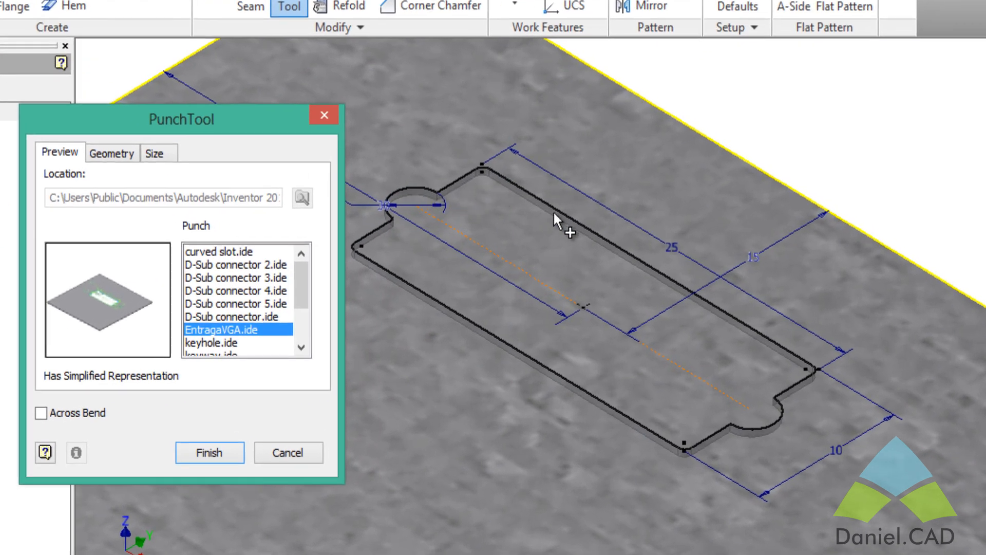
{"action": "middle_click_drag", "start_coordinate": [564, 368], "coordinate": [672, 410]}
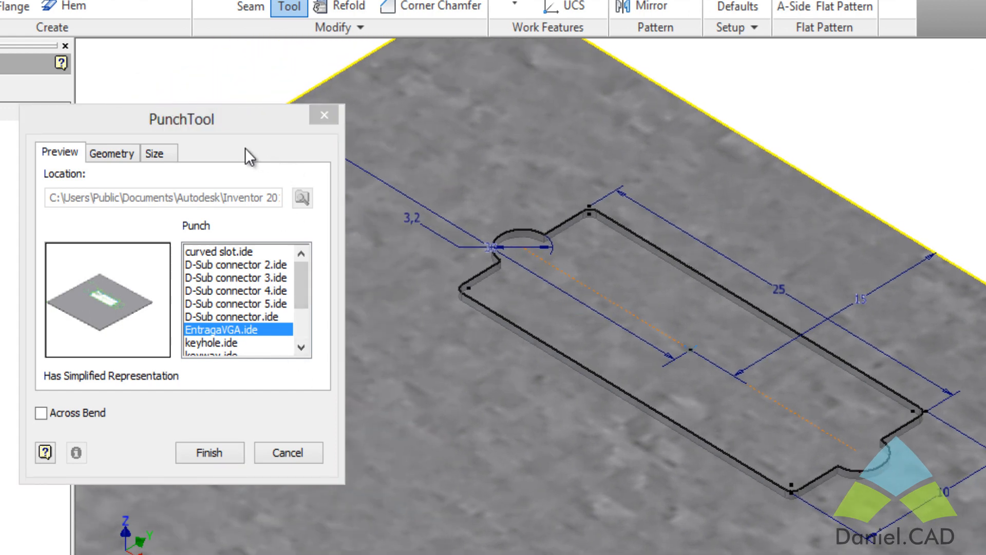
Preview the VGA punch rotated by 90 degrees and return its angle to 0
{"action": "left_click", "coordinate": [131, 152]}
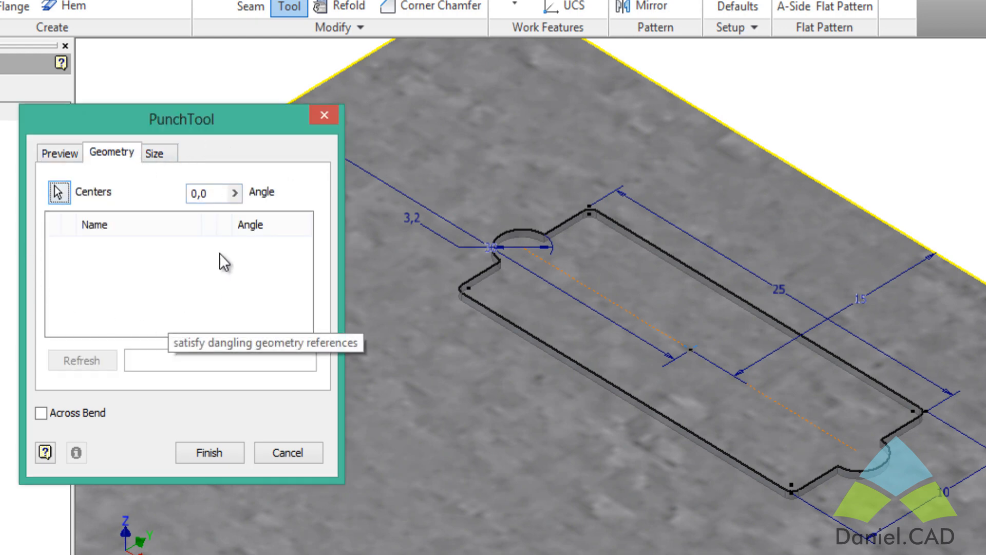
{"action": "left_click", "coordinate": [231, 196]}
{"action": "type", "text": "90"}
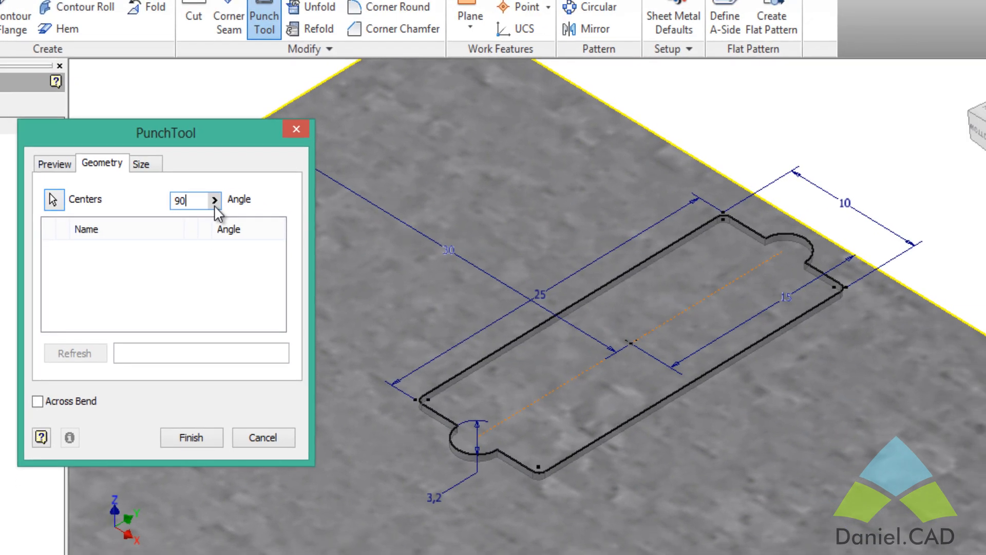
{"action": "key", "text": "BackSpace"}
{"action": "key", "text": "BackSpace"}
{"action": "type", "text": "0"}
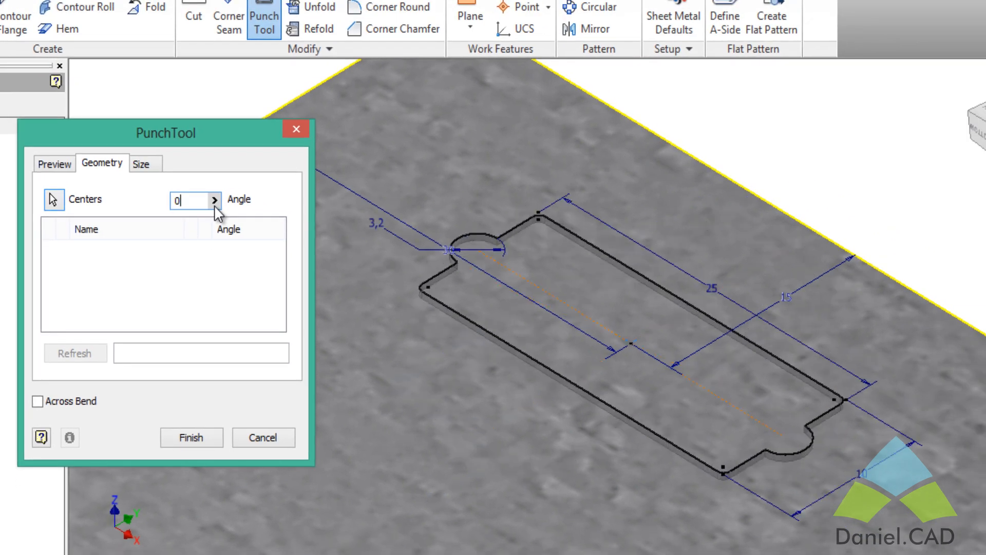
Try a punch size with Comp set to 30 mm and Diam set to 4 mm
{"action": "left_click", "coordinate": [155, 166]}
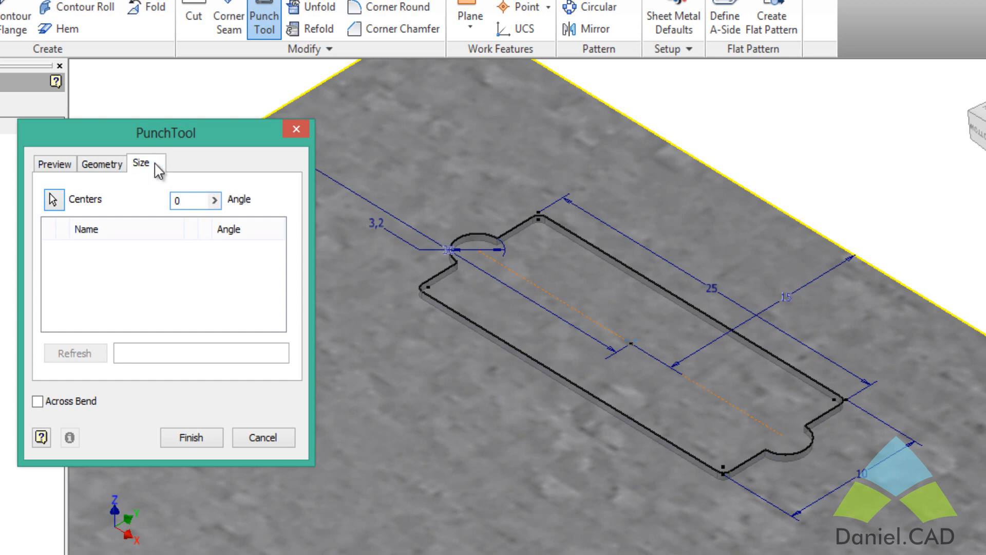
{"action": "left_click", "coordinate": [177, 222]}
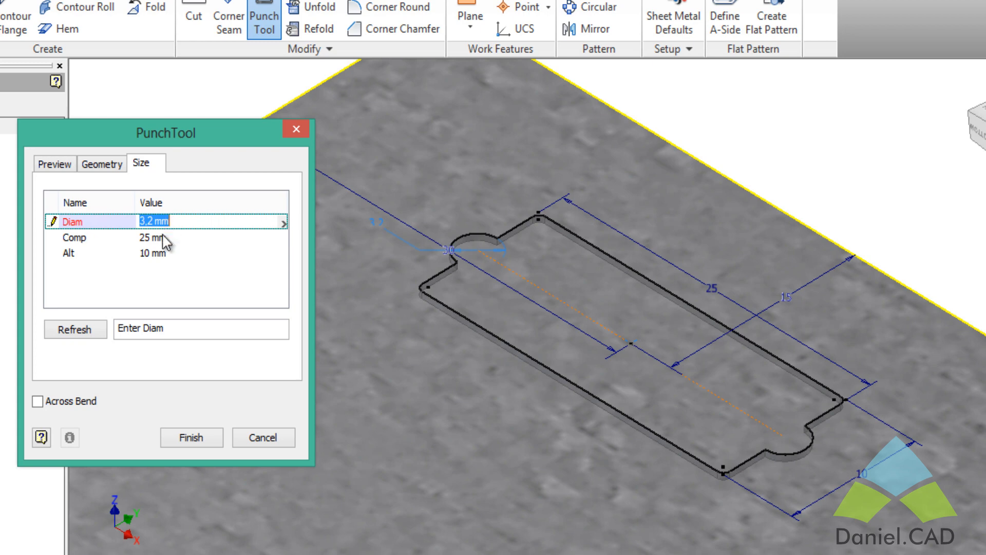
{"action": "left_click", "coordinate": [163, 239]}
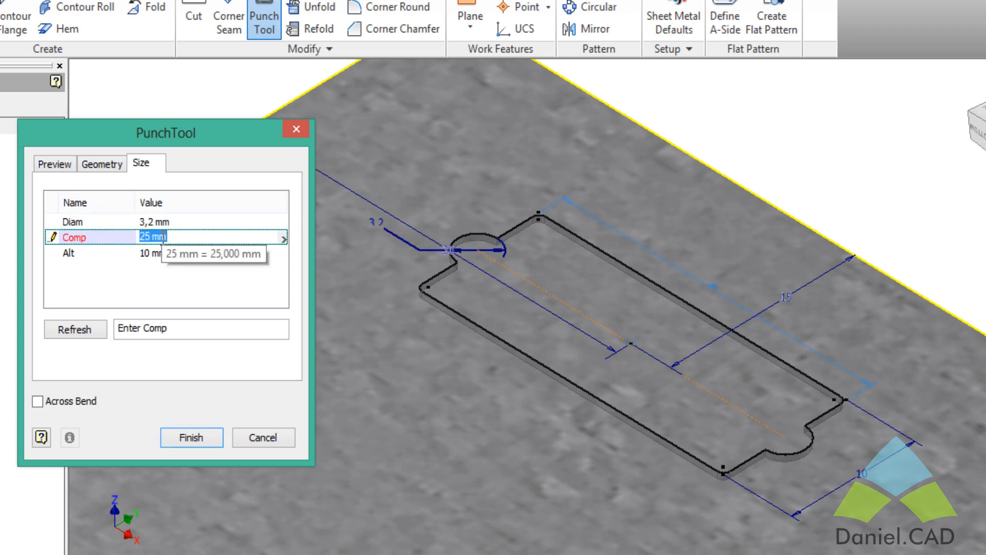
{"action": "type", "text": "30"}
{"action": "left_click", "coordinate": [167, 222]}
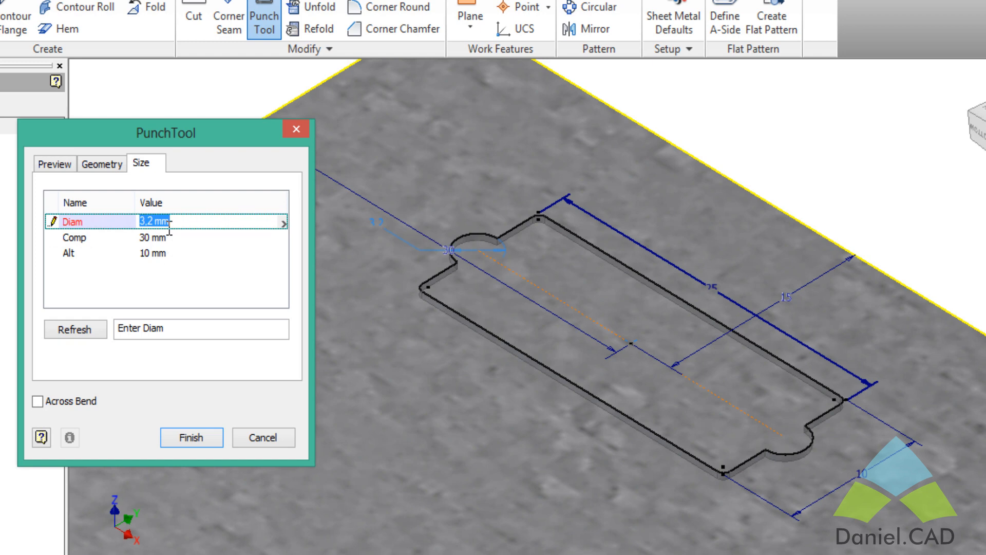
{"action": "type", "text": "3"}
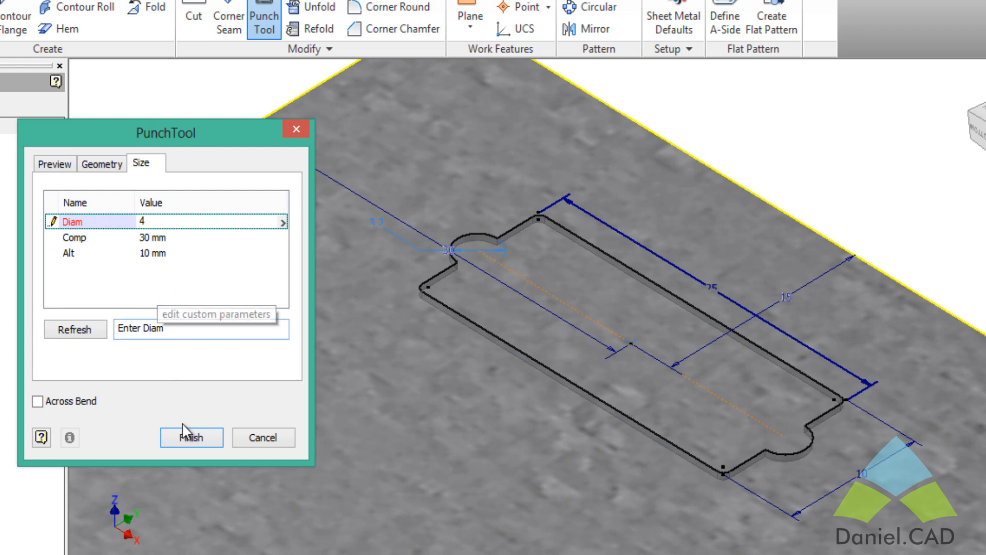
Set Comp back to 25 mm and Diam to 3.2 mm, and finish placing the VGA punch on the plate
{"action": "left_click", "coordinate": [197, 238]}
{"action": "type", "text": "25"}
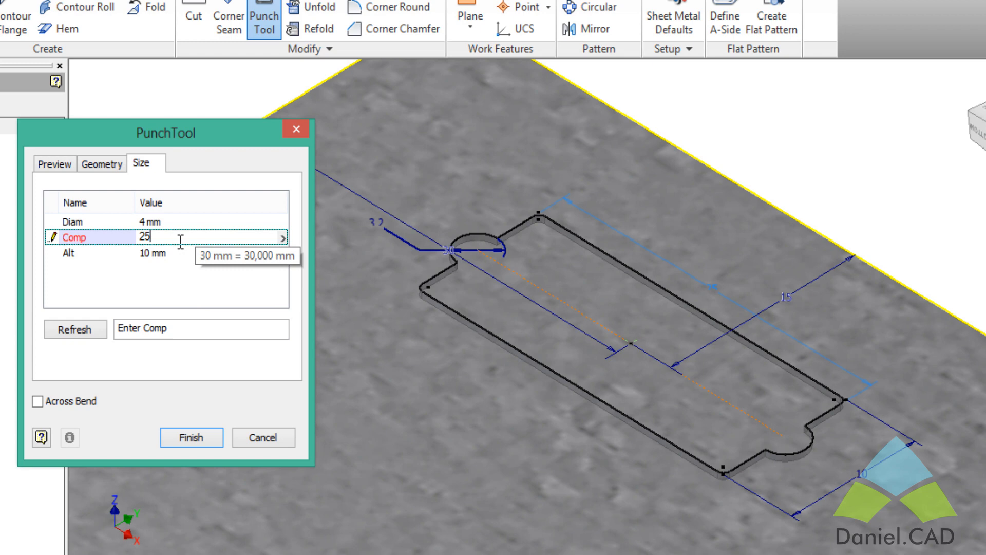
{"action": "left_click", "coordinate": [160, 221]}
{"action": "type", "text": "3"}
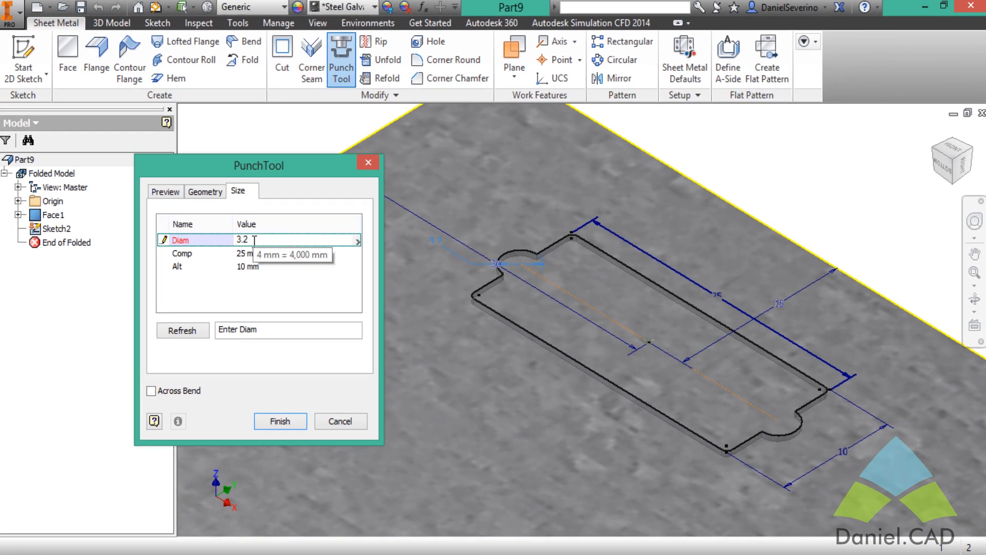
{"action": "type", "text": ".2"}
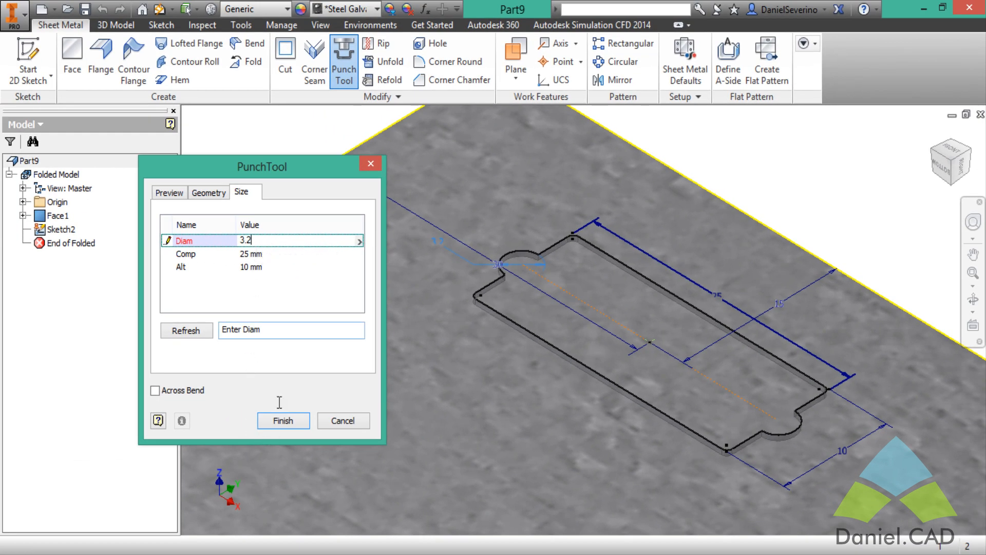
{"action": "left_click", "coordinate": [174, 193]}
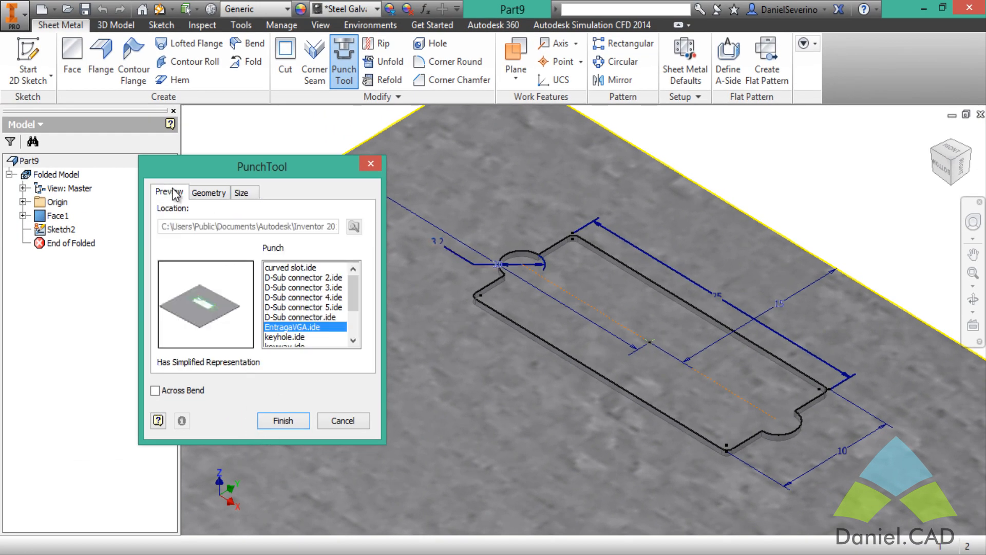
{"action": "left_click", "coordinate": [283, 420]}
{"action": "scroll", "coordinate": [654, 361], "scroll_direction": "down", "scroll_amount": 2}
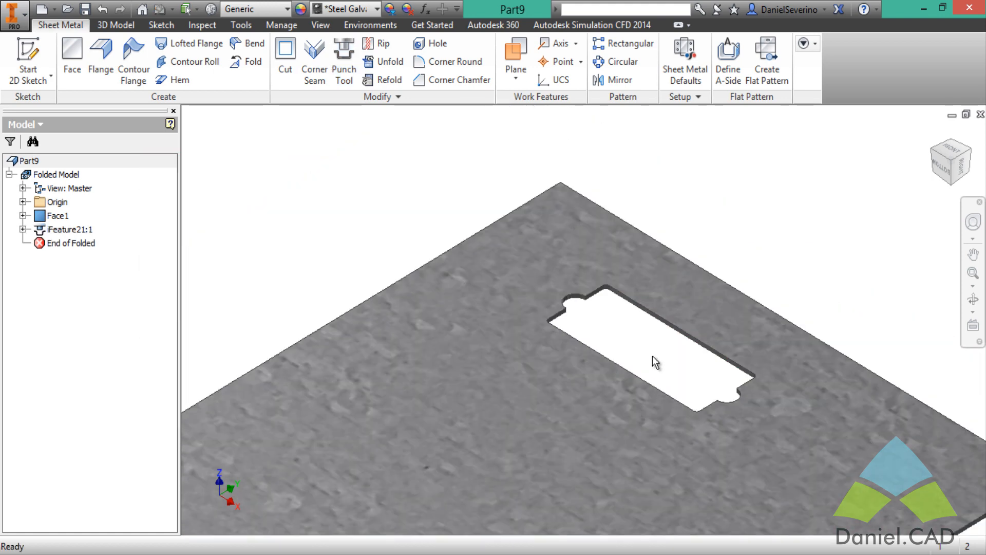
{"action": "scroll", "coordinate": [655, 362], "scroll_direction": "down", "scroll_amount": 2}
{"action": "middle_click_drag", "start_coordinate": [655, 361], "coordinate": [662, 271]}
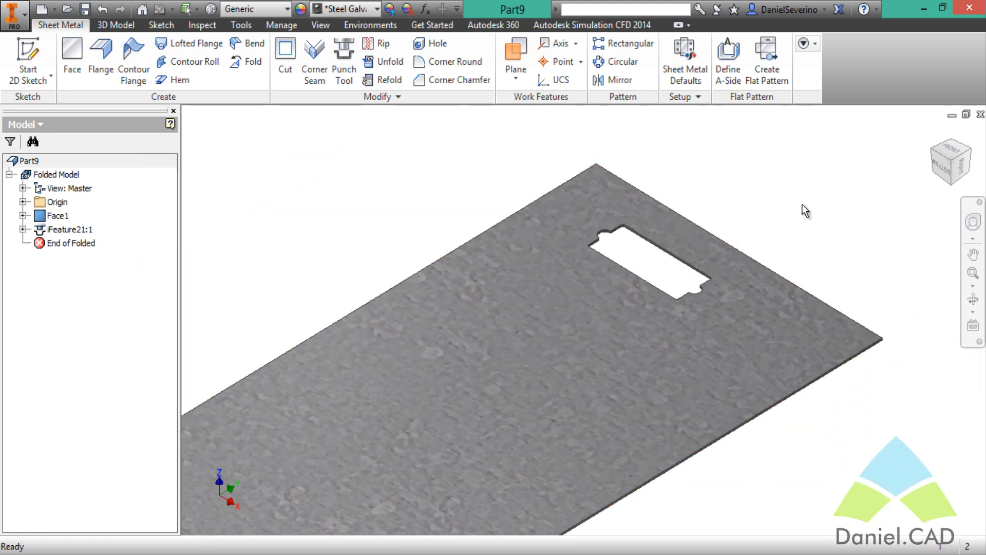
Delete the VGA punch feature but keep its consumed point sketch, and reopen that sketch for editing
{"action": "left_click", "coordinate": [23, 229]}
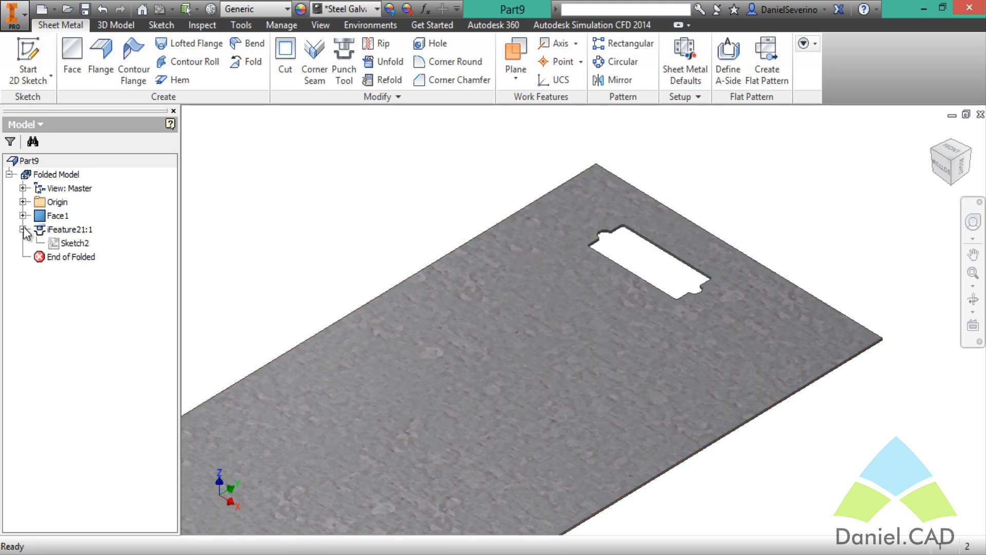
{"action": "left_click", "coordinate": [23, 229]}
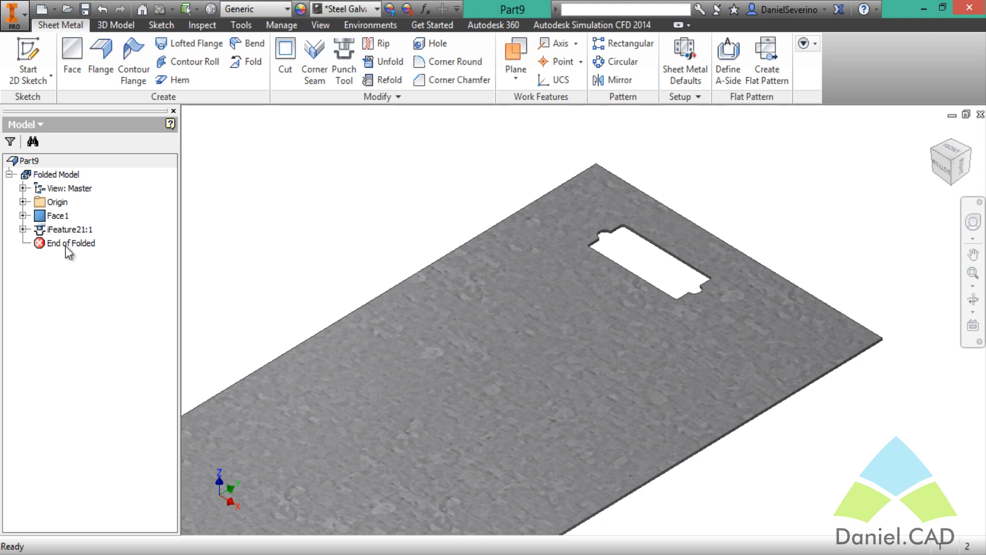
{"action": "left_click", "coordinate": [70, 229]}
{"action": "key", "text": "Delete"}
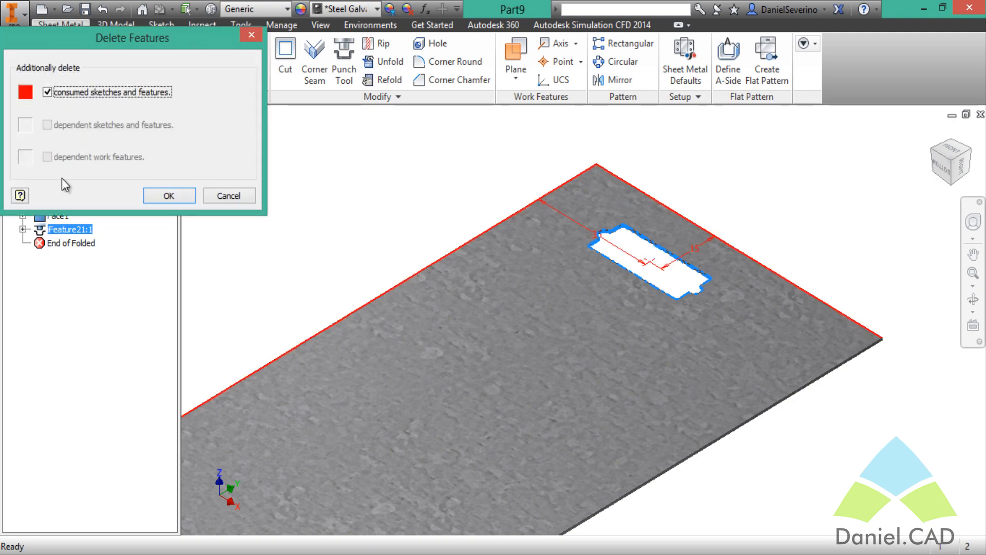
{"action": "left_click", "coordinate": [167, 196]}
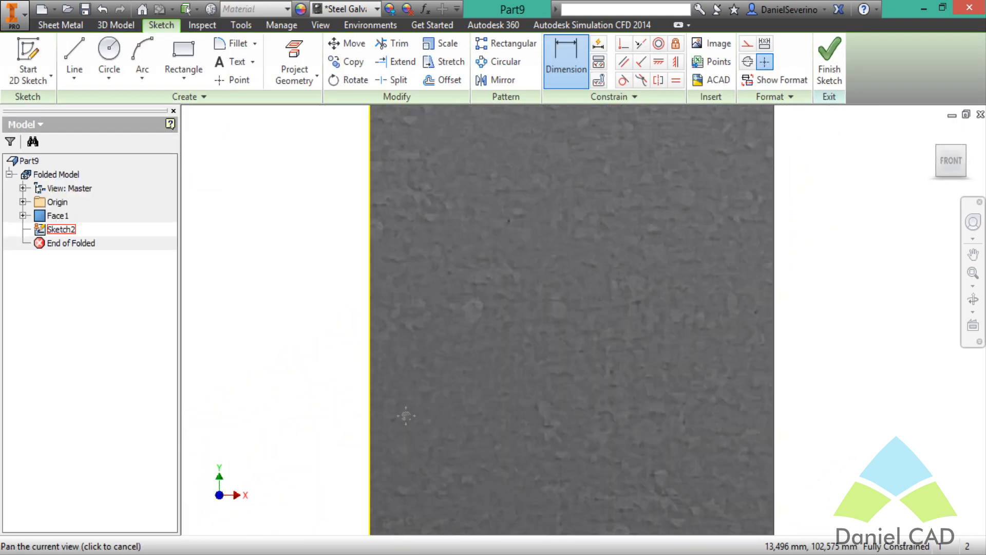
Place two more sketch points on the plate, vertically aligned one below the other under the existing point
{"action": "left_click", "coordinate": [234, 79]}
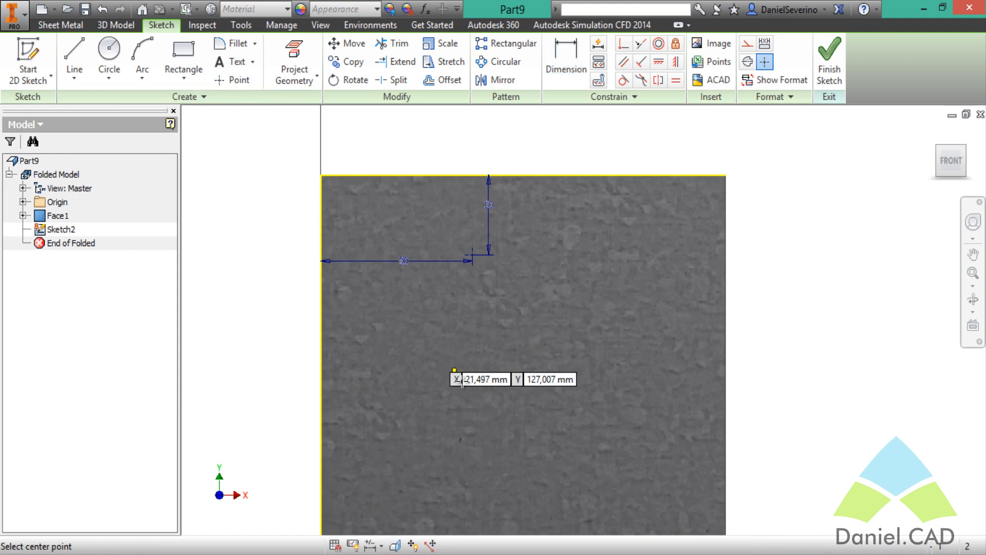
{"action": "left_click", "coordinate": [473, 373]}
{"action": "left_click", "coordinate": [473, 506]}
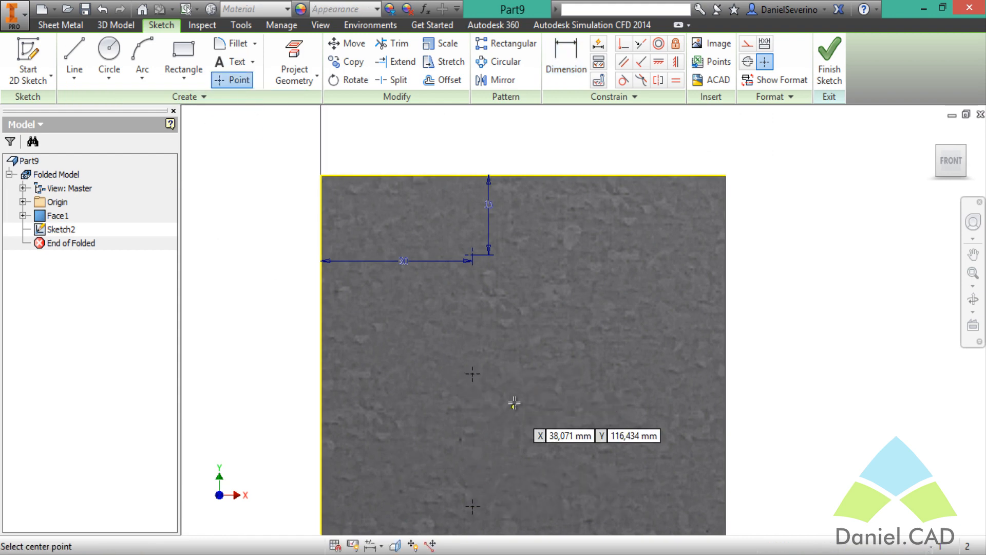
{"action": "key", "text": "Escape"}
Dimension the middle point 20 mm below the original sketch point
{"action": "key", "text": "d"}
{"action": "left_click", "coordinate": [471, 372]}
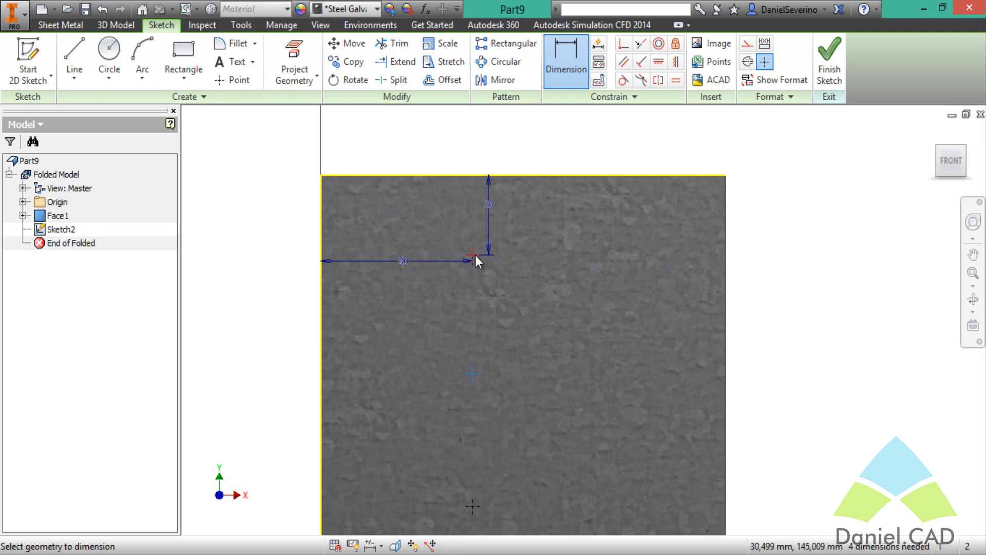
{"action": "left_click", "coordinate": [475, 254]}
{"action": "left_click", "coordinate": [517, 314]}
{"action": "type", "text": "20"}
{"action": "key", "text": "Return"}
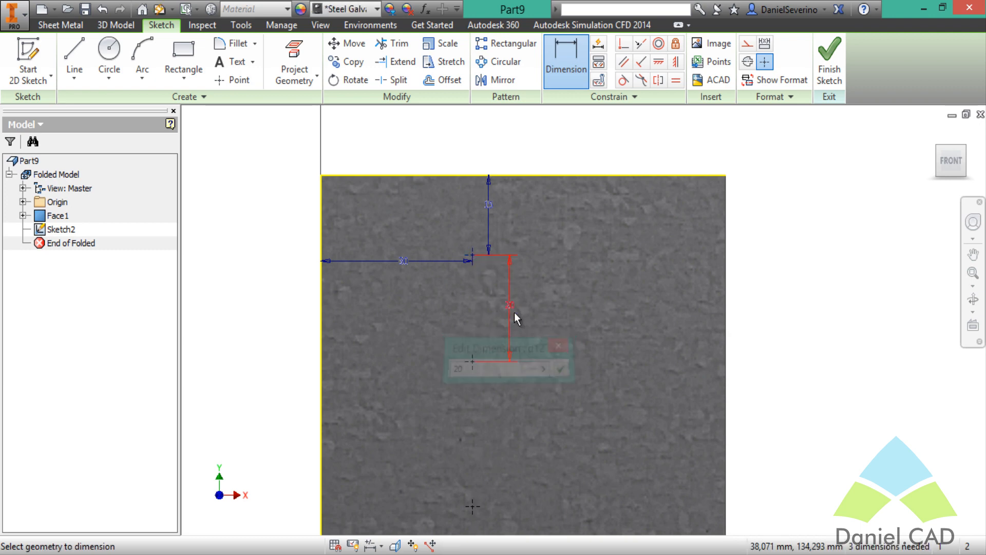
Dimension the lowest point 40 mm below the middle point
{"action": "left_click", "coordinate": [473, 363]}
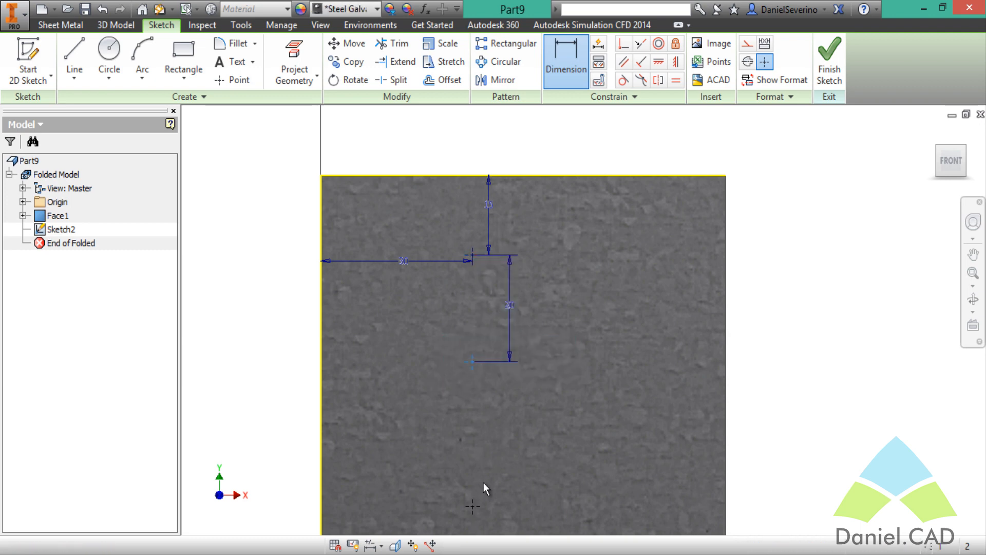
{"action": "left_click", "coordinate": [473, 508]}
{"action": "left_click", "coordinate": [509, 486]}
{"action": "type", "text": "40"}
{"action": "key", "text": "Return"}
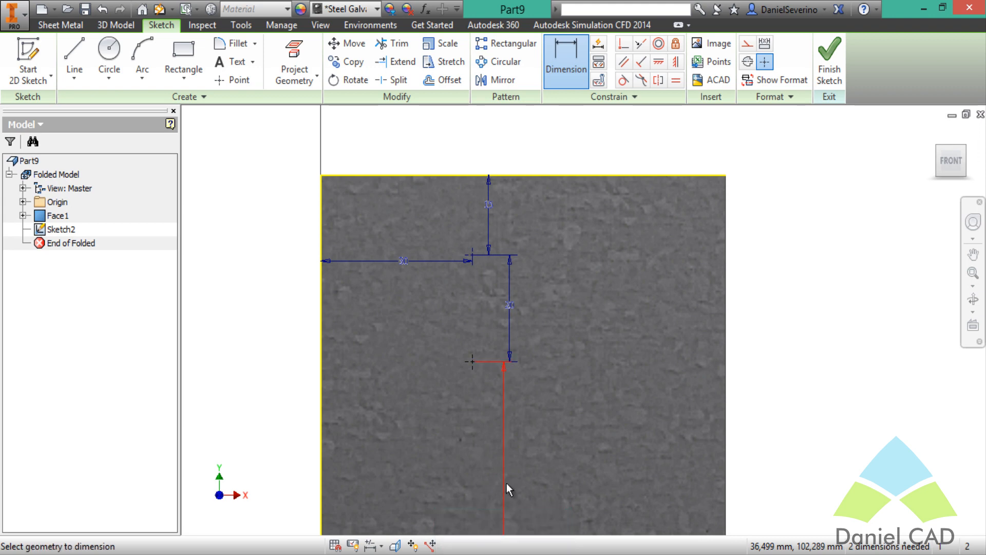
{"action": "scroll", "coordinate": [442, 385], "scroll_direction": "down", "scroll_amount": 5}
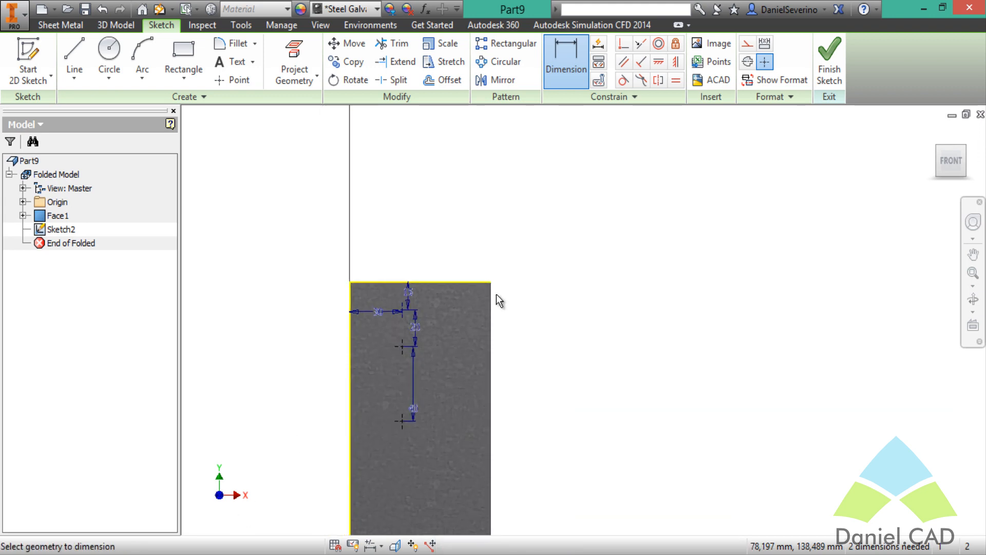
Finish the sketch and load EntragaVGA.ide with Punch Tool onto the three sketch points
{"action": "left_click", "coordinate": [830, 64]}
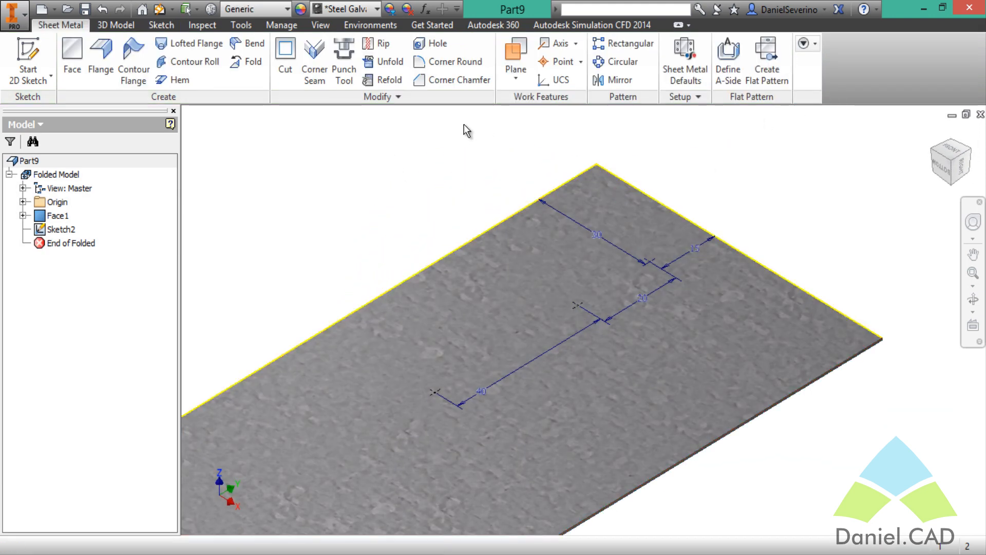
{"action": "left_click", "coordinate": [348, 71]}
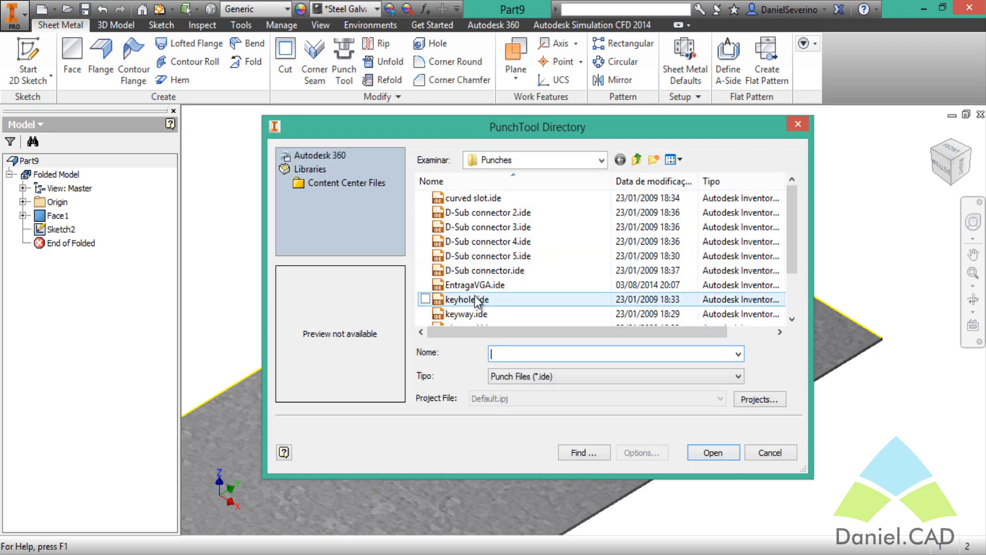
{"action": "left_click", "coordinate": [470, 285]}
{"action": "left_click", "coordinate": [711, 454]}
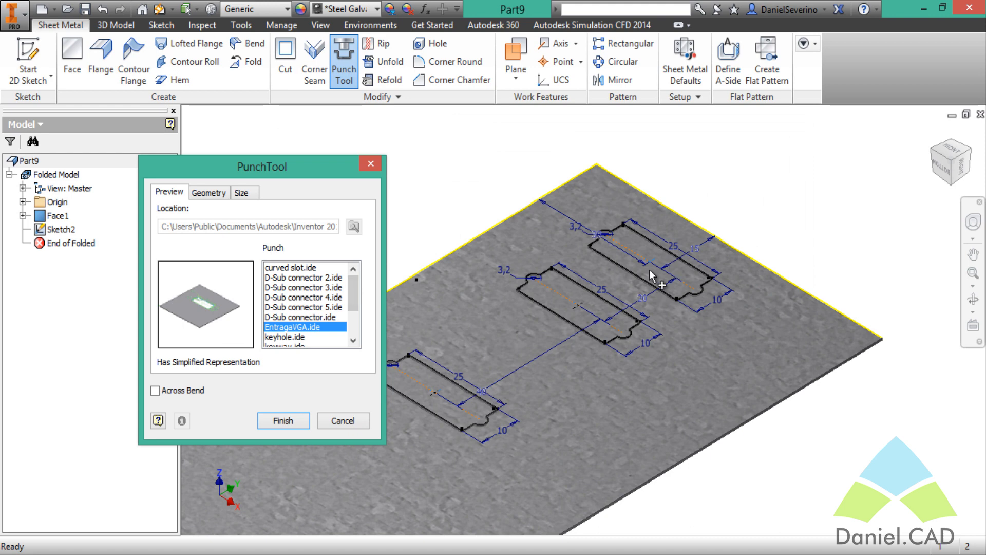
{"action": "middle_click_drag", "start_coordinate": [533, 359], "coordinate": [595, 359]}
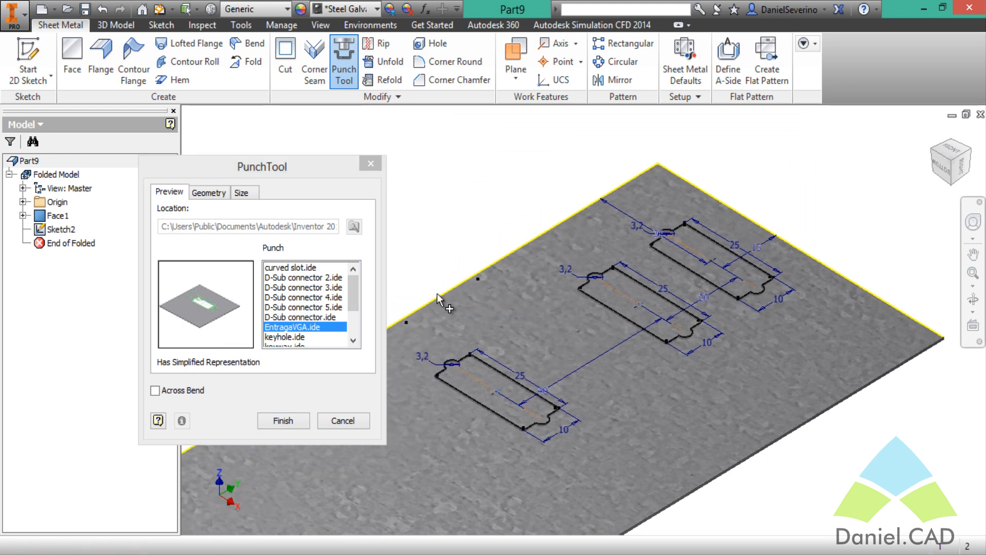
Set the punch's Diam to 5 mm and finish placing the three VGA cutouts
{"action": "left_click", "coordinate": [241, 192]}
{"action": "left_click", "coordinate": [256, 240]}
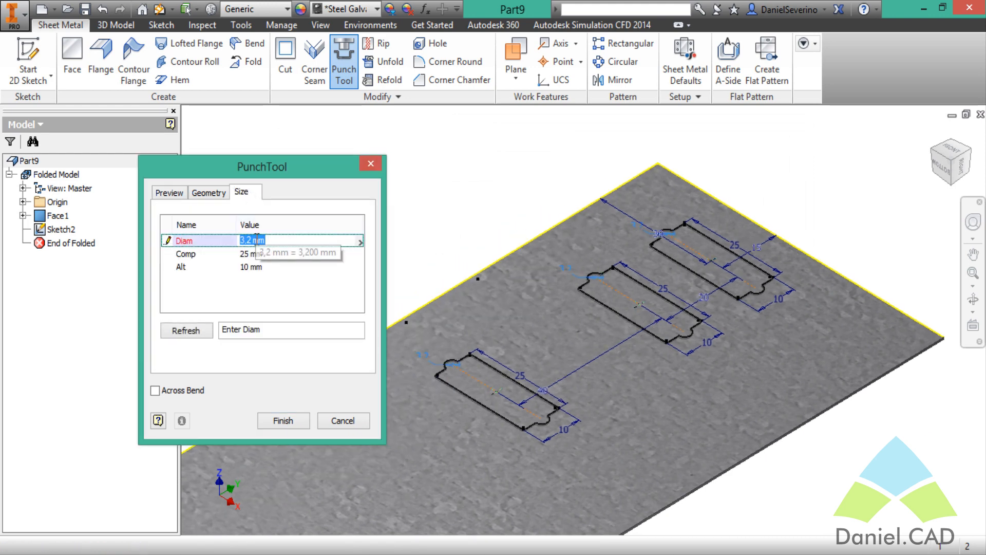
{"action": "type", "text": "5"}
{"action": "left_click", "coordinate": [278, 420]}
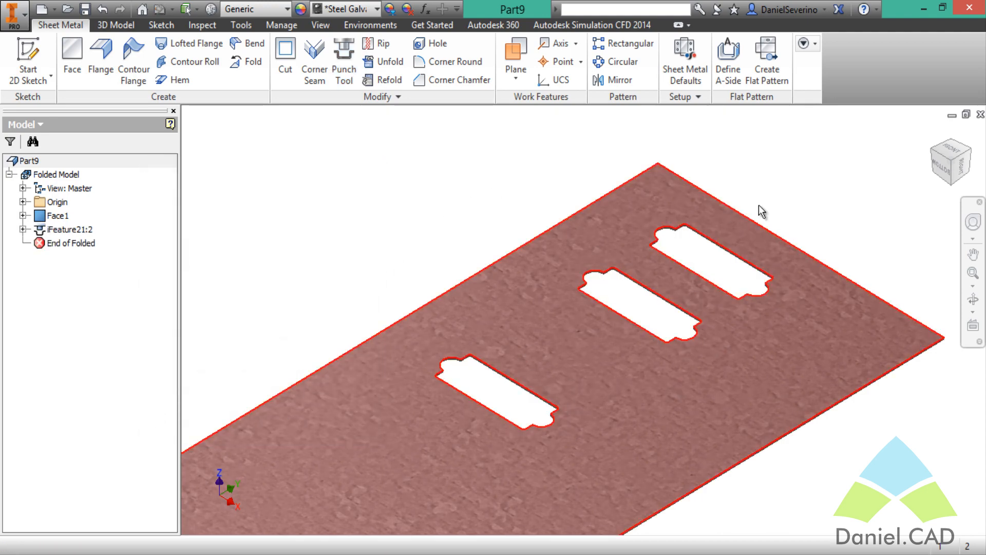
Examine the three VGA cutouts from the front, in the home view and up close
{"action": "left_click", "coordinate": [950, 153]}
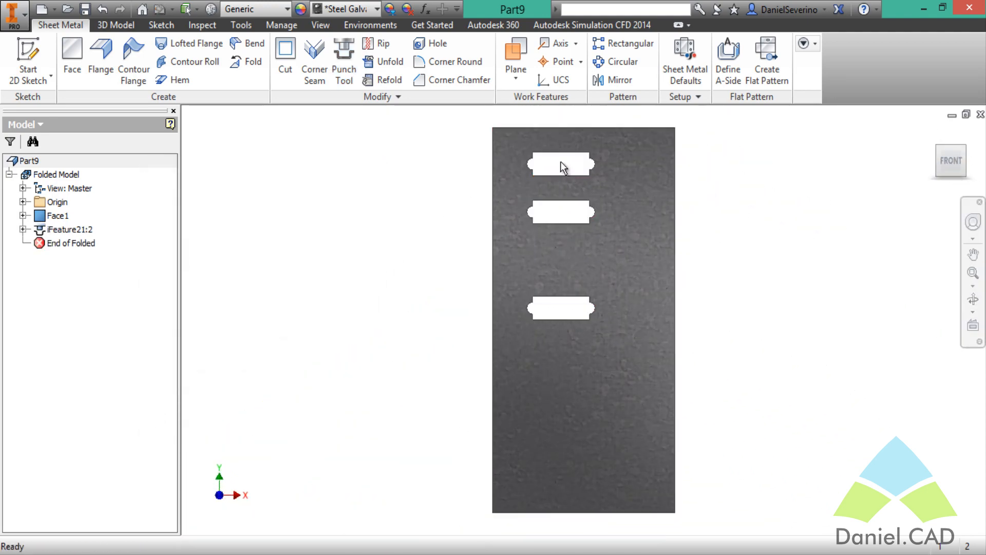
{"action": "scroll", "coordinate": [560, 162], "scroll_direction": "down", "scroll_amount": 5}
{"action": "scroll", "coordinate": [425, 223], "scroll_direction": "down", "scroll_amount": 1}
{"action": "scroll", "coordinate": [492, 214], "scroll_direction": "up", "scroll_amount": 5}
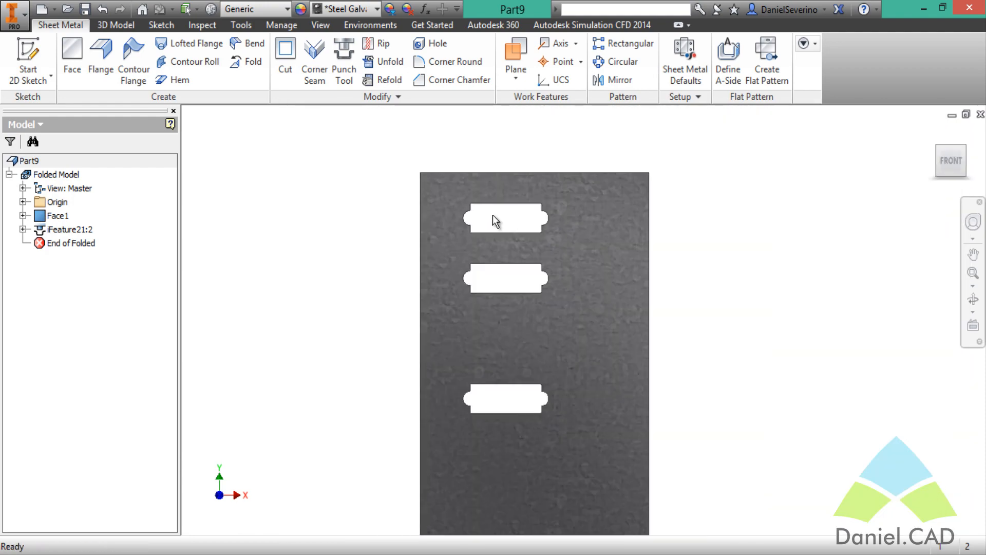
{"action": "key", "text": "F6"}
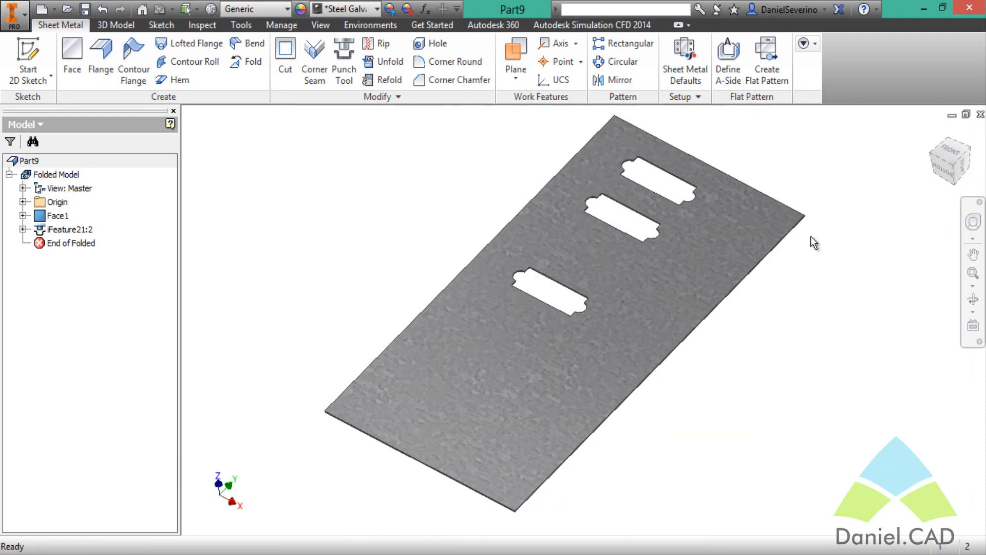
{"action": "scroll", "coordinate": [785, 187], "scroll_direction": "down", "scroll_amount": 5}
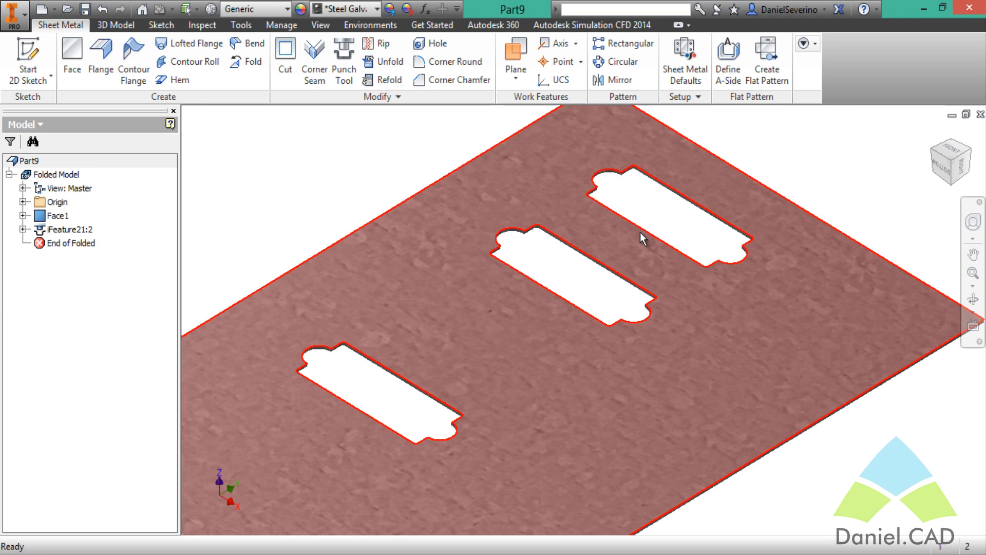
{"action": "middle_click_drag", "start_coordinate": [639, 232], "coordinate": [691, 220]}
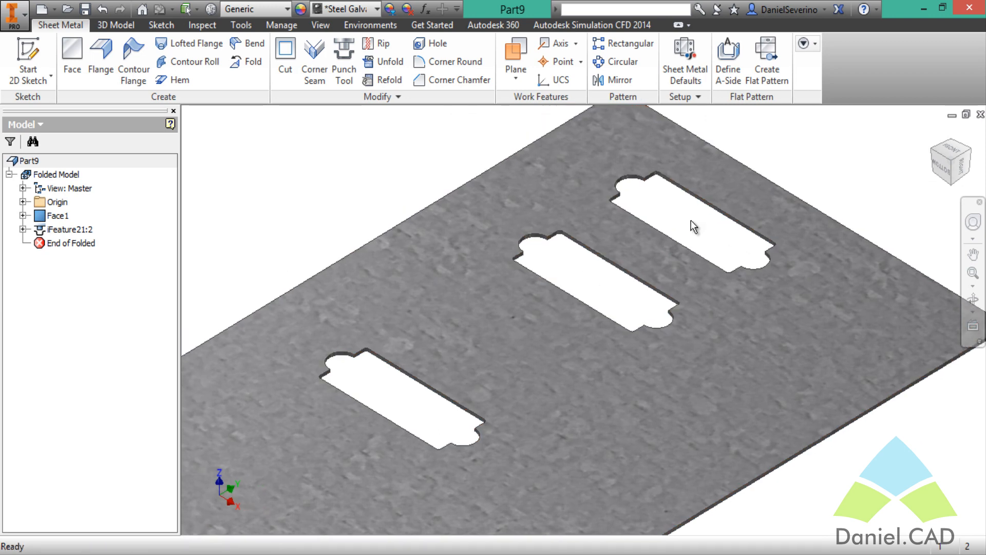